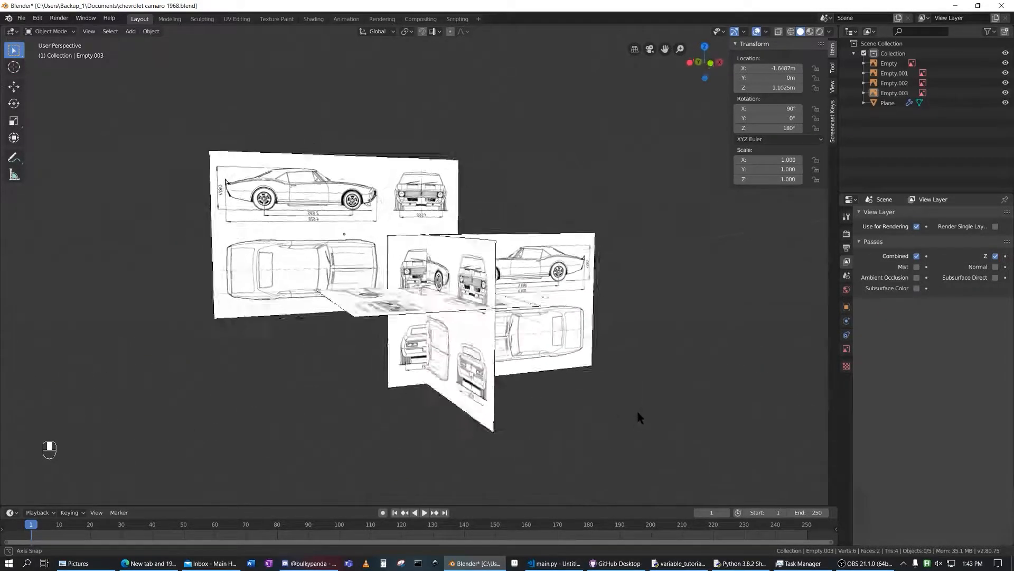
- Examine the overlapping blueprint reference images in perspective and in the front orthographic view
{"action": "left_click", "coordinate": [501, 357]}
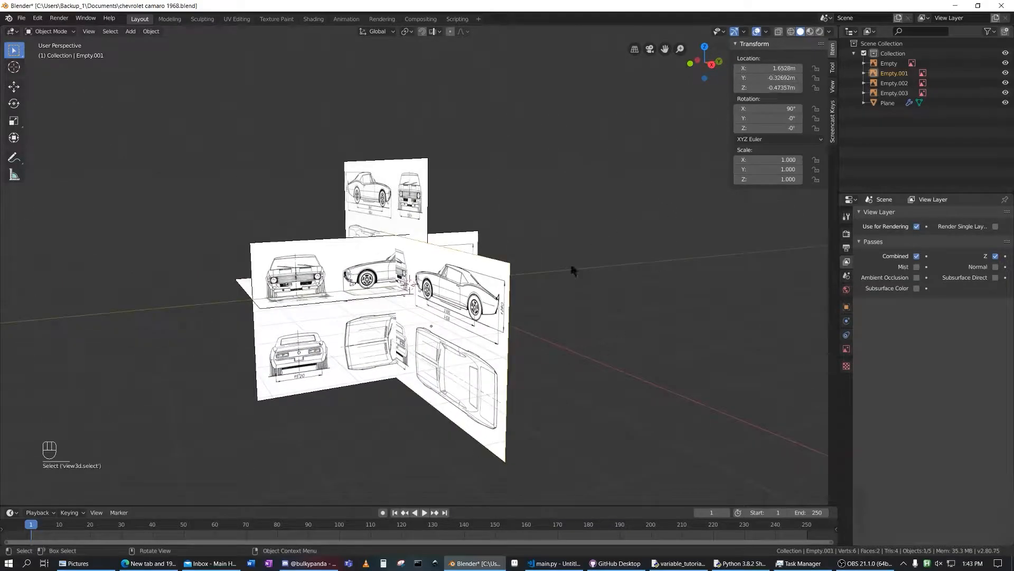
{"action": "left_click", "coordinate": [396, 204]}
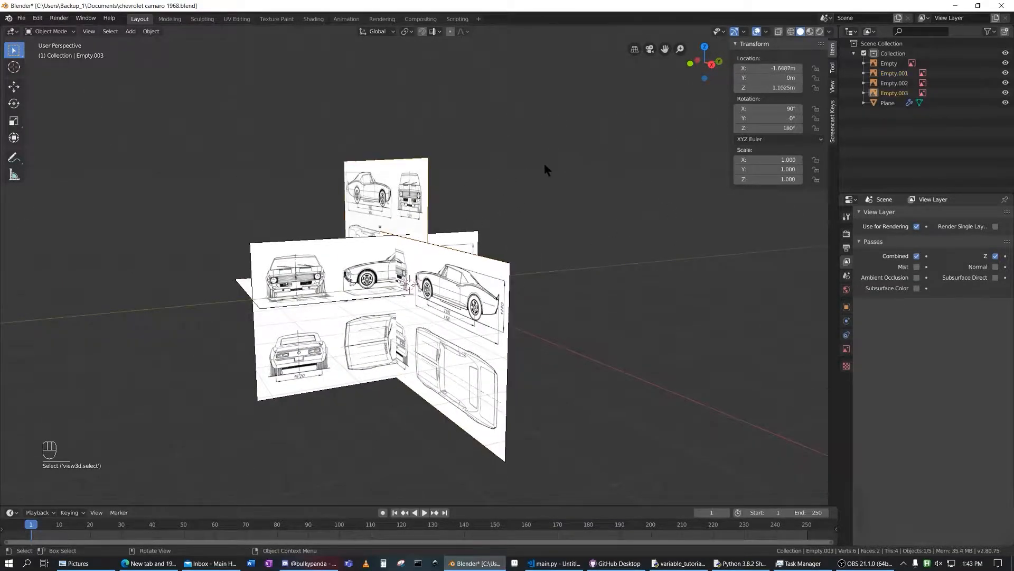
{"action": "key", "text": "KP_3"}
{"action": "key", "text": "KP_1"}
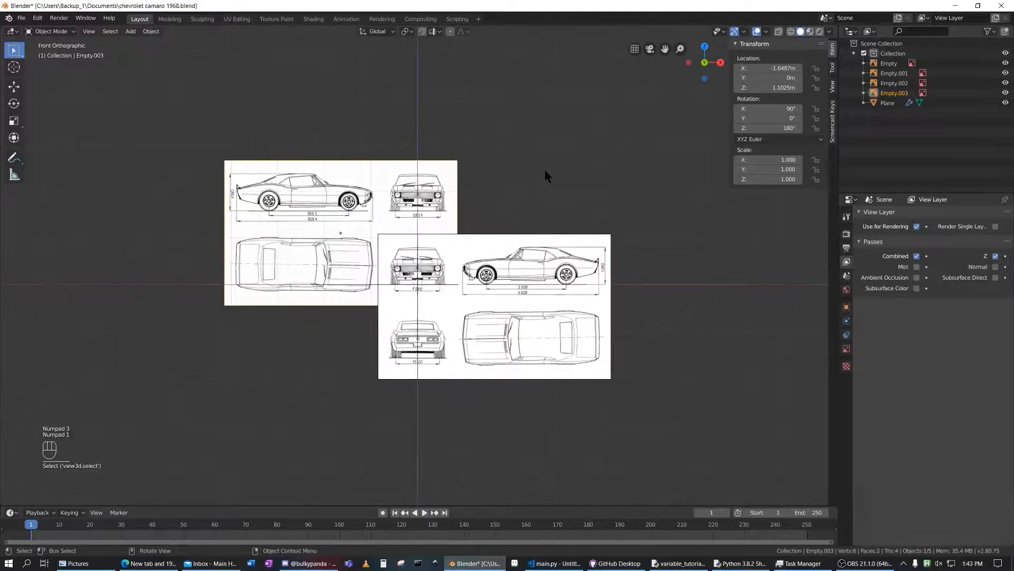
{"action": "scroll", "coordinate": [351, 288], "scroll_direction": "up", "scroll_amount": 6}
{"action": "scroll", "coordinate": [536, 312], "scroll_direction": "down", "scroll_amount": 4}
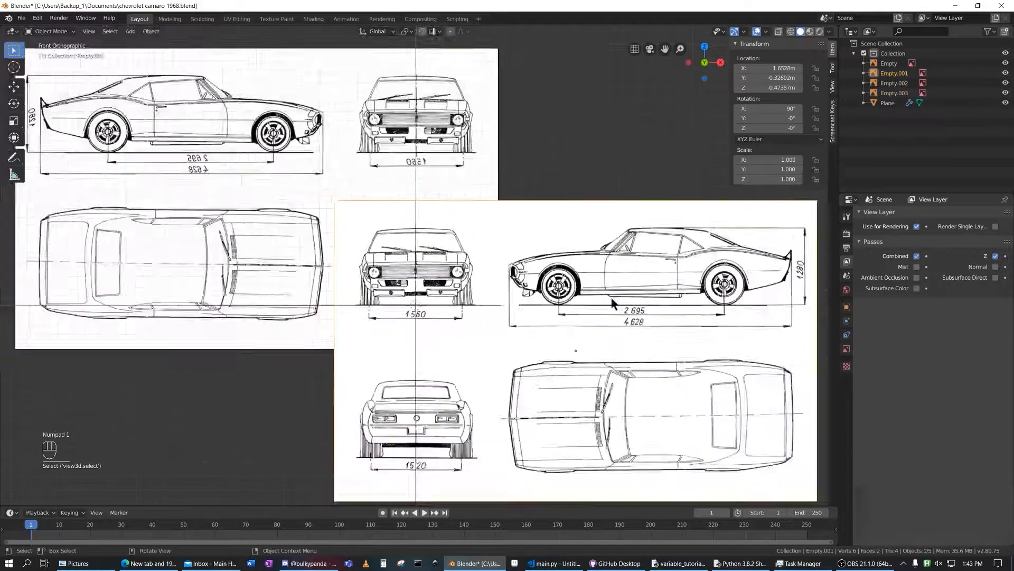
{"action": "left_click", "coordinate": [536, 312]}
{"action": "scroll", "coordinate": [536, 312], "scroll_direction": "up", "scroll_amount": 4}
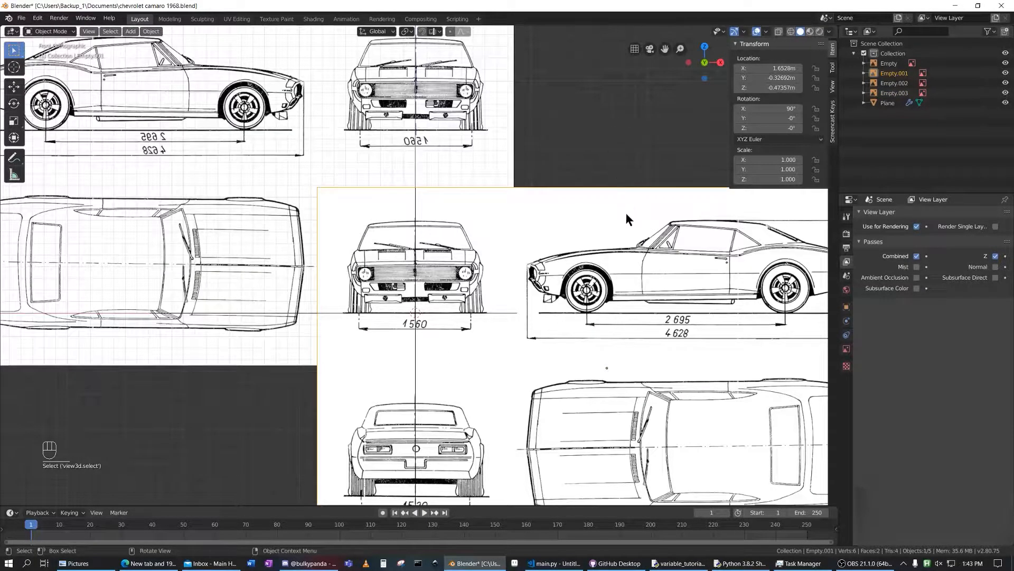
{"action": "left_click", "coordinate": [593, 243]}
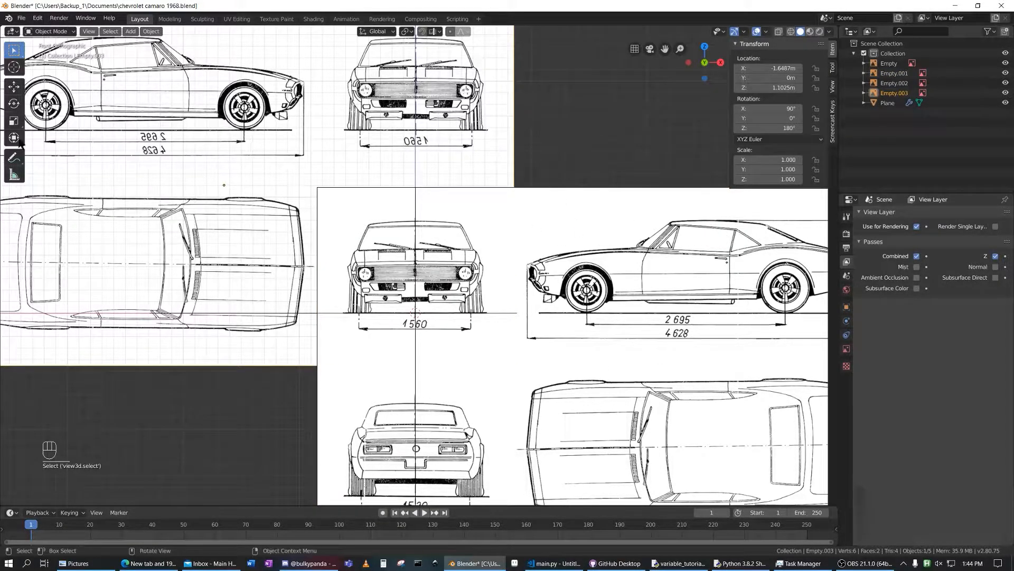
- Enable alpha on the front blueprint image Empty.001 and set its transparency to 0.5
{"action": "left_click", "coordinate": [596, 221]}
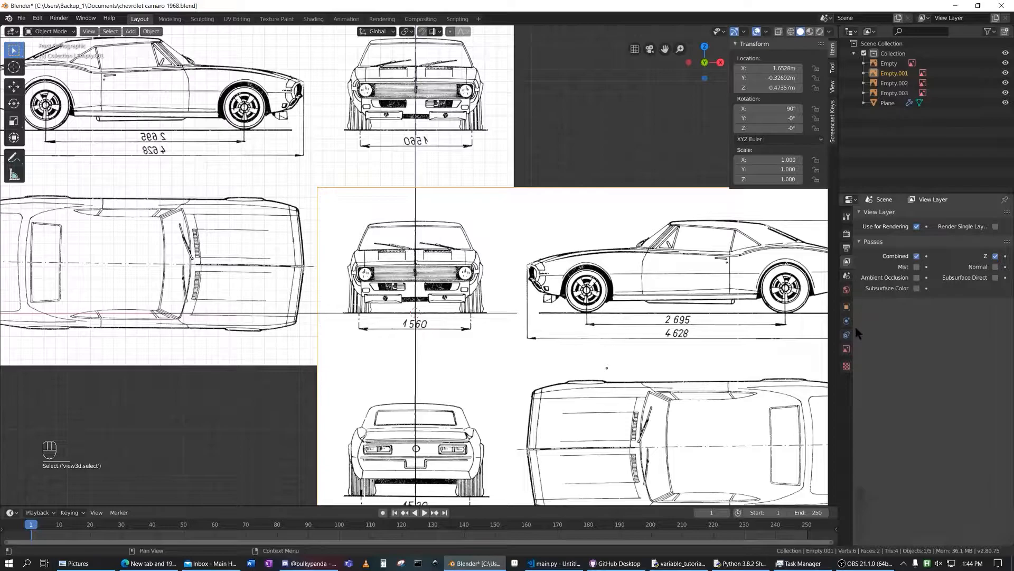
{"action": "left_click", "coordinate": [846, 348]}
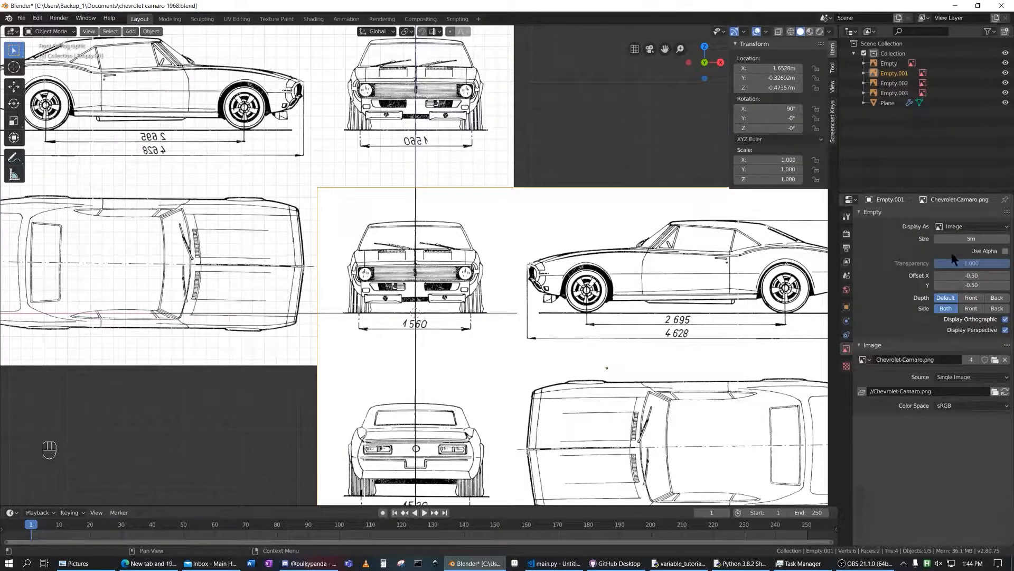
{"action": "left_click", "coordinate": [990, 252]}
{"action": "left_click", "coordinate": [976, 263]}
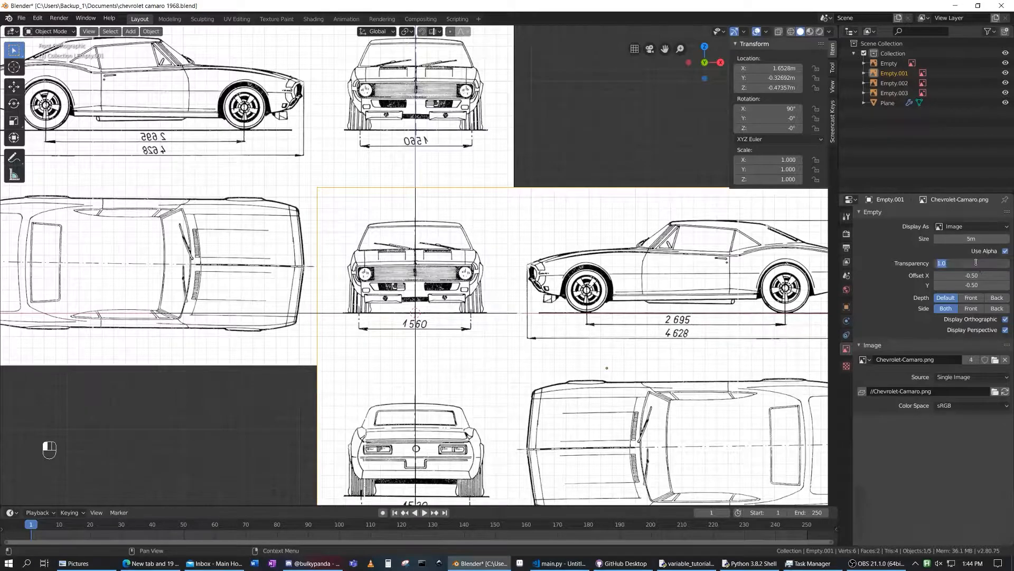
{"action": "type", "text": "0.5"}
{"action": "key", "text": "Return"}
- Restrict the front blueprint image Empty.001 to display from its front side only
{"action": "scroll", "coordinate": [644, 363], "scroll_direction": "down", "scroll_amount": 6}
{"action": "scroll", "coordinate": [467, 296], "scroll_direction": "up", "scroll_amount": 5}
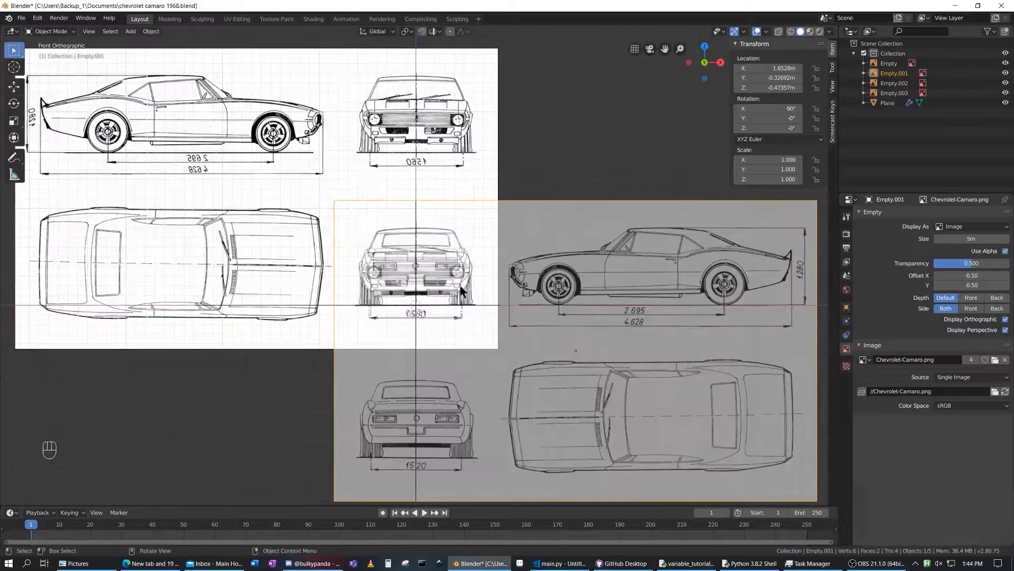
{"action": "scroll", "coordinate": [325, 252], "scroll_direction": "up", "scroll_amount": 3}
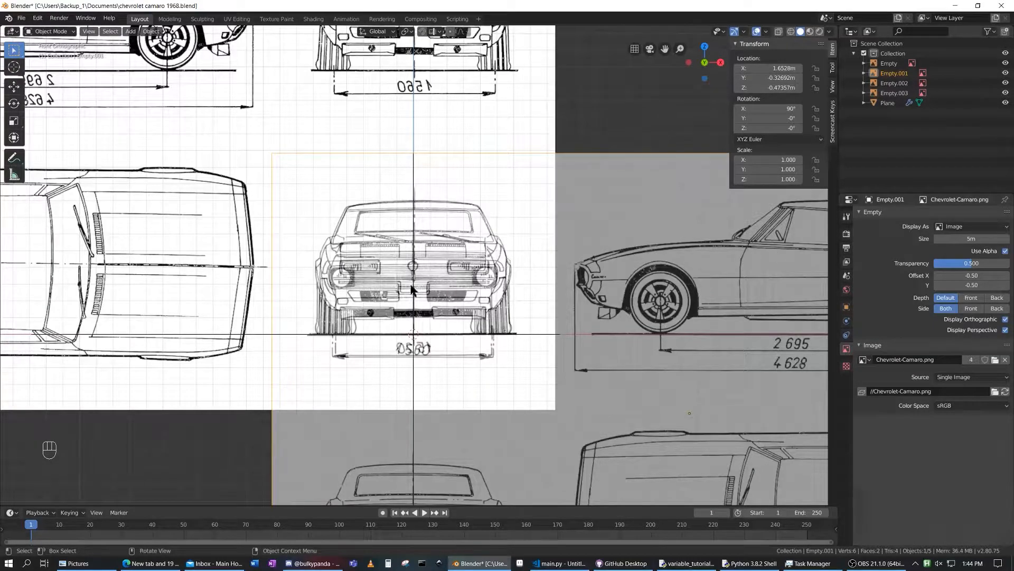
{"action": "scroll", "coordinate": [392, 284], "scroll_direction": "down", "scroll_amount": 4}
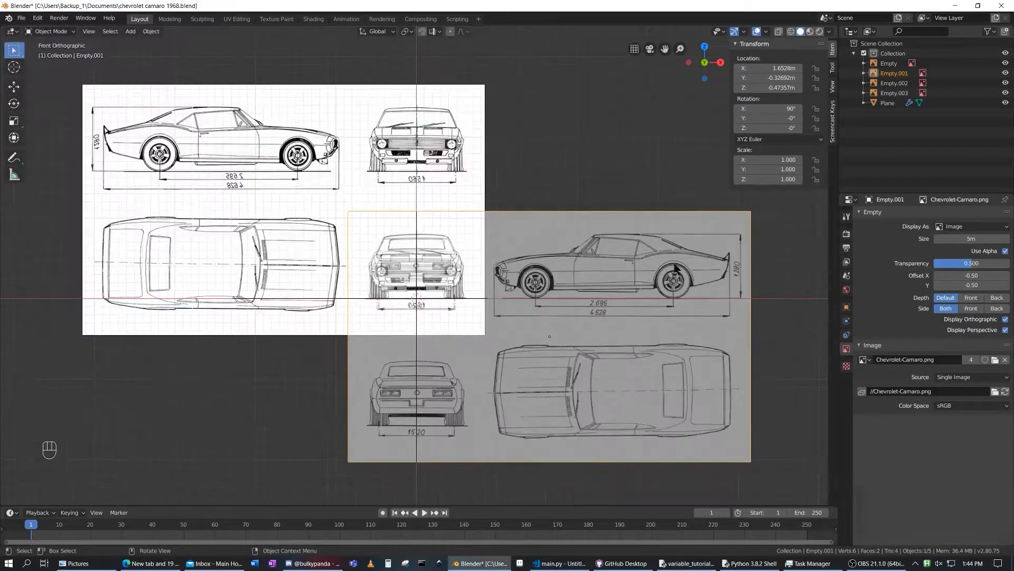
{"action": "left_click", "coordinate": [971, 308]}
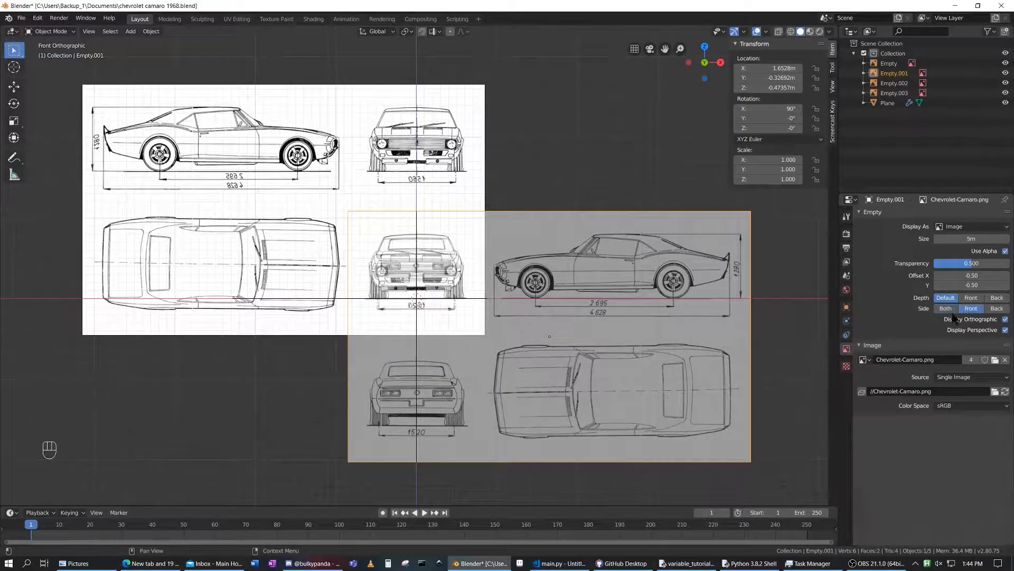
- Give the rear blueprint image Empty.003 alpha with 0.5 transparency, limit it to its front side, and check it in the back view
{"action": "middle_click_drag", "start_coordinate": [781, 328], "coordinate": [591, 225]}
{"action": "left_click", "coordinate": [546, 181]}
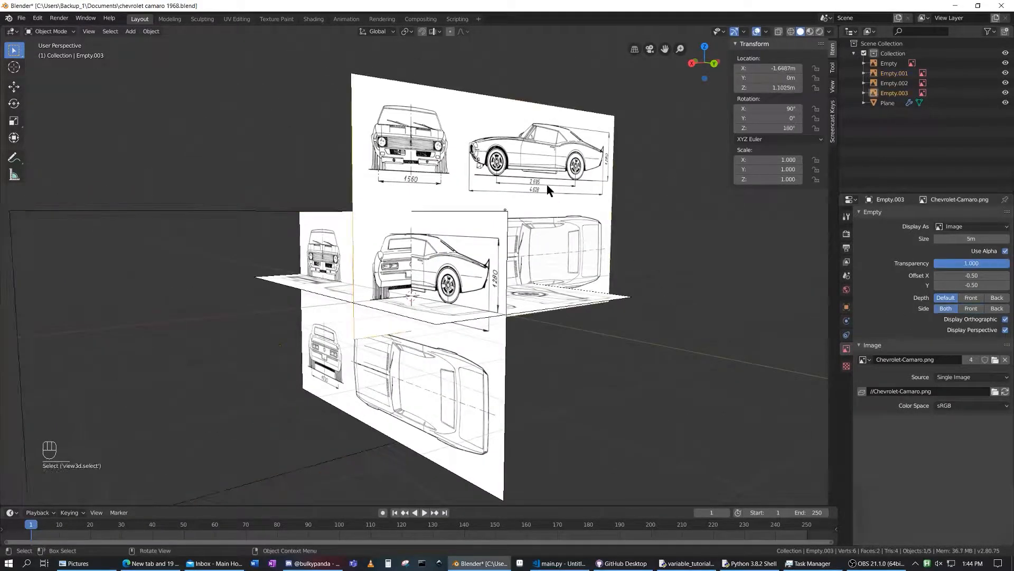
{"action": "double_click", "coordinate": [972, 266]}
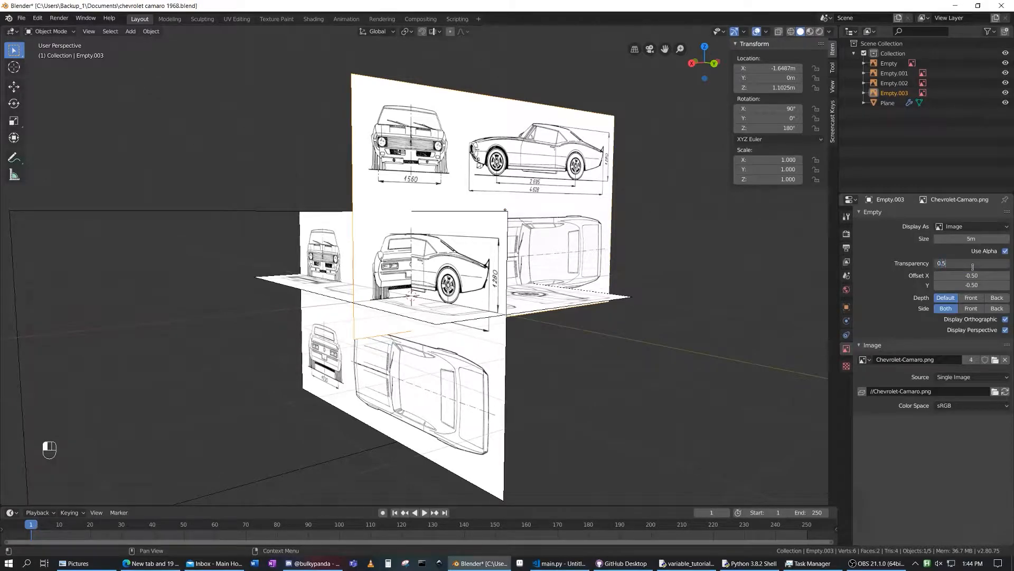
{"action": "type", "text": "0.5"}
{"action": "key", "text": "Return"}
{"action": "left_click", "coordinate": [974, 309]}
{"action": "key", "text": "KP_3"}
{"action": "key", "text": "KP_1"}
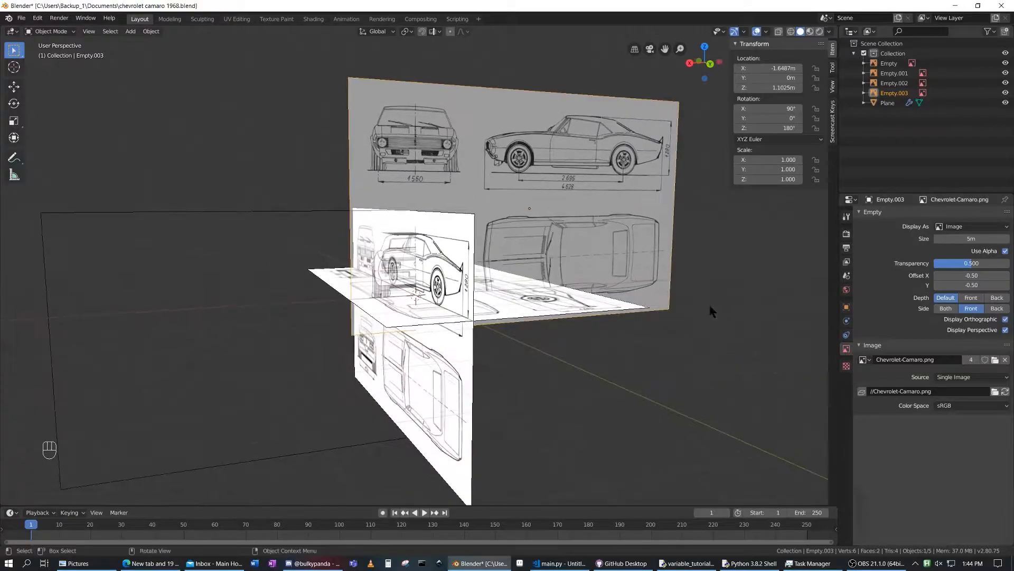
{"action": "middle_click_drag", "start_coordinate": [622, 247], "coordinate": [544, 305], "text": "ctrl"}
{"action": "key", "text": "ctrl+KP_1"}
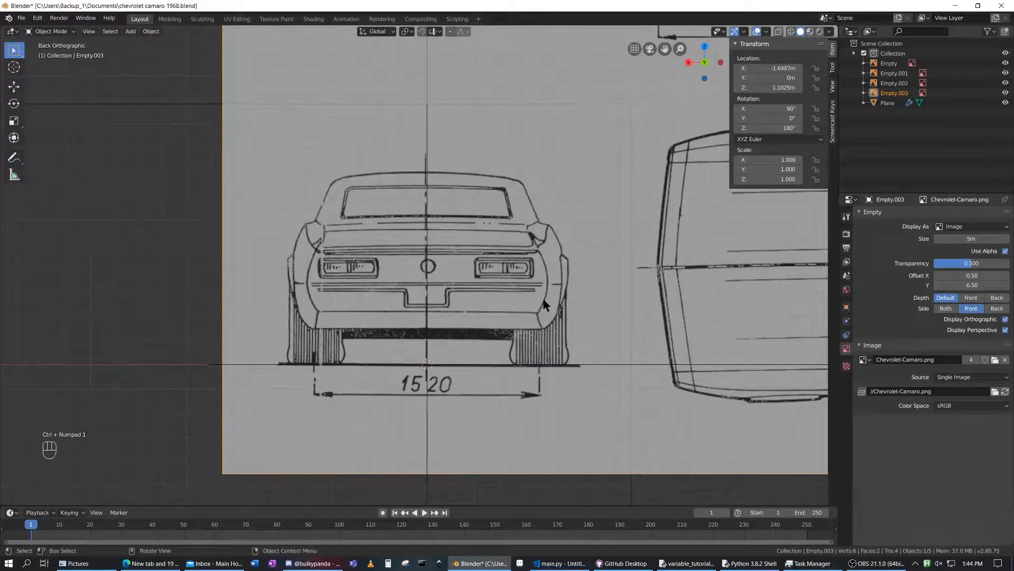
- Enable alpha on the side blueprint image Empty and set its transparency to 0.5
{"action": "middle_click_drag", "start_coordinate": [465, 285], "coordinate": [552, 303]}
{"action": "left_click", "coordinate": [245, 223]}
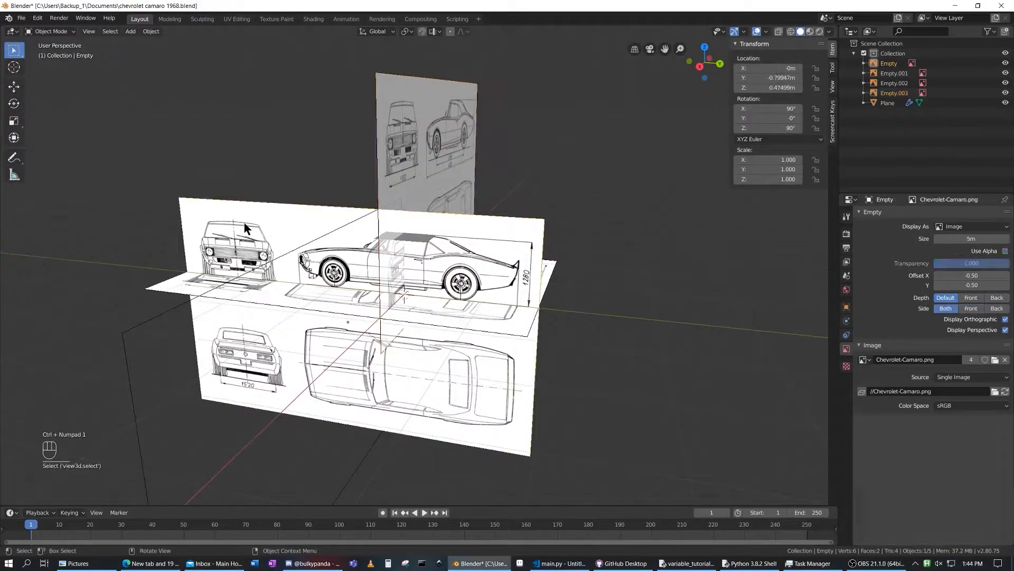
{"action": "left_click", "coordinate": [1004, 251]}
{"action": "left_click", "coordinate": [976, 262]}
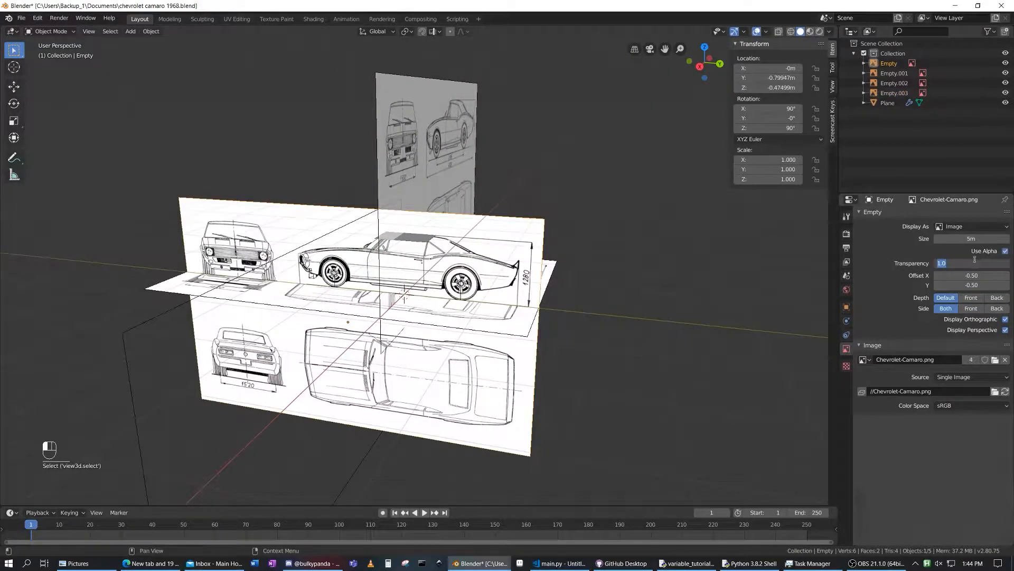
{"action": "type", "text": "0.5"}
{"action": "key", "text": "Return"}
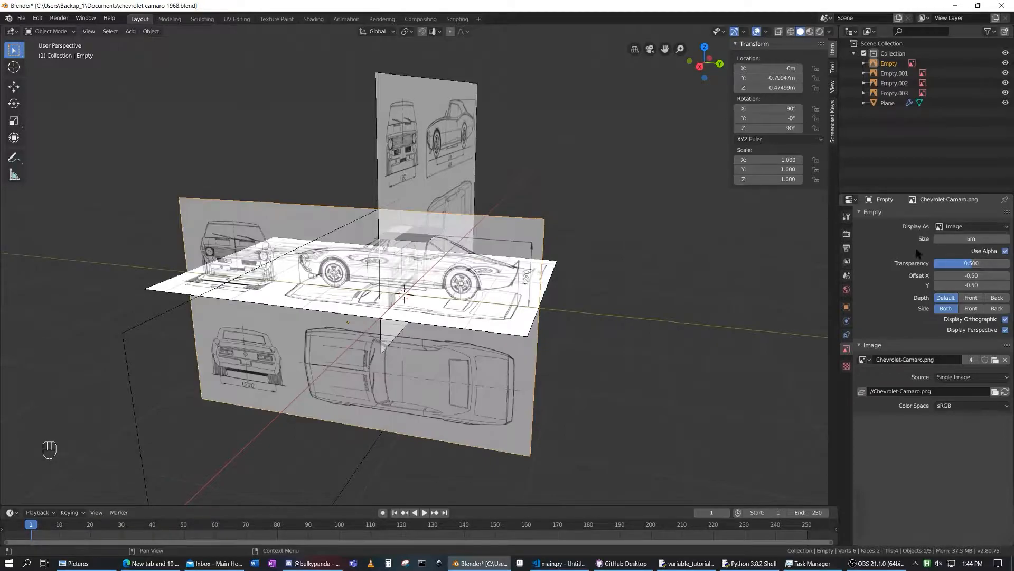
- Enable alpha on the horizontal top-view blueprint Empty.002, set its transparency to 0.5, and save the file
{"action": "left_click", "coordinate": [499, 333]}
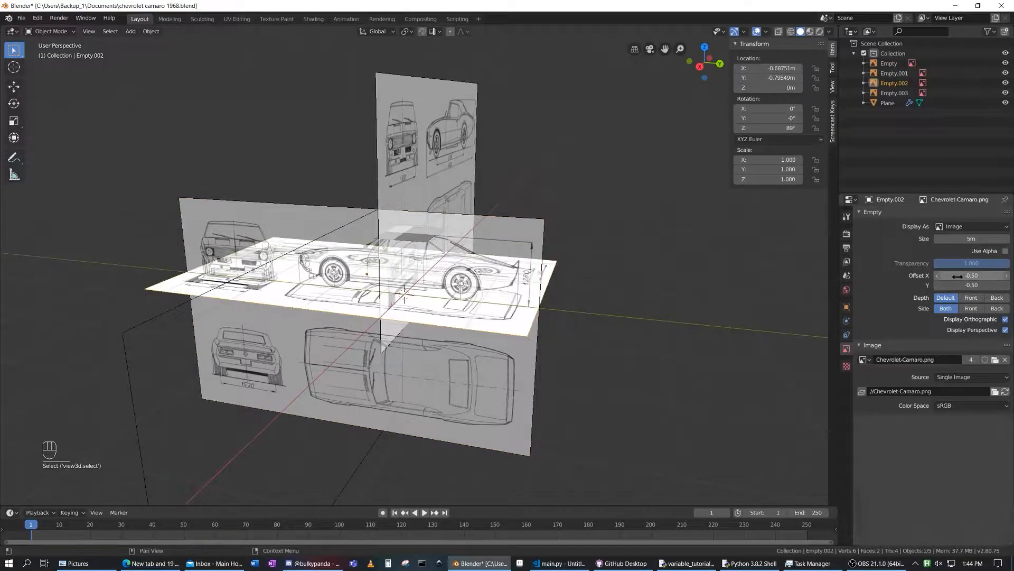
{"action": "left_click", "coordinate": [994, 256]}
{"action": "left_click", "coordinate": [979, 264]}
{"action": "type", "text": "0"}
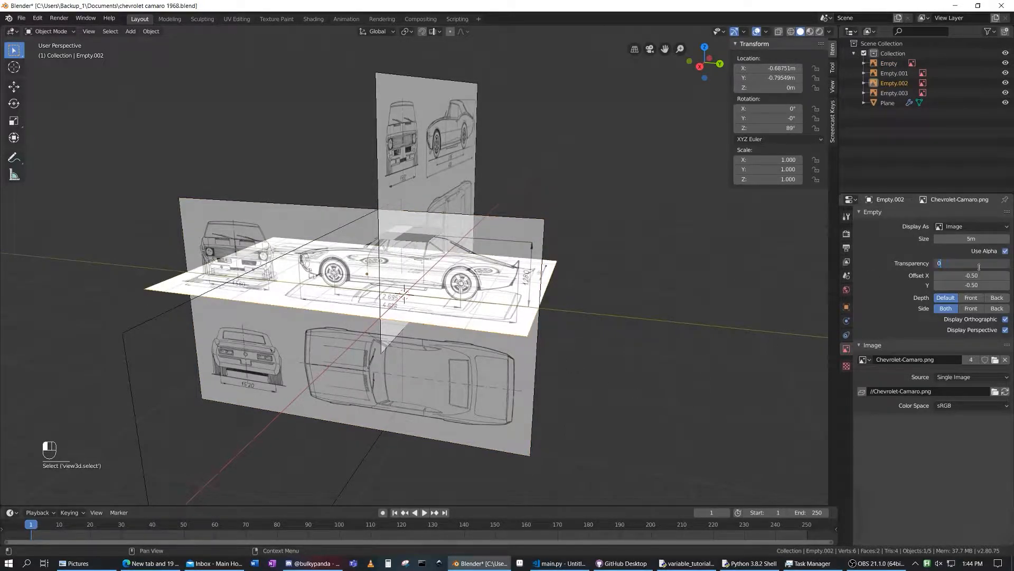
{"action": "type", "text": ".5"}
{"action": "key", "text": "Return"}
{"action": "key", "text": "ctrl+s"}
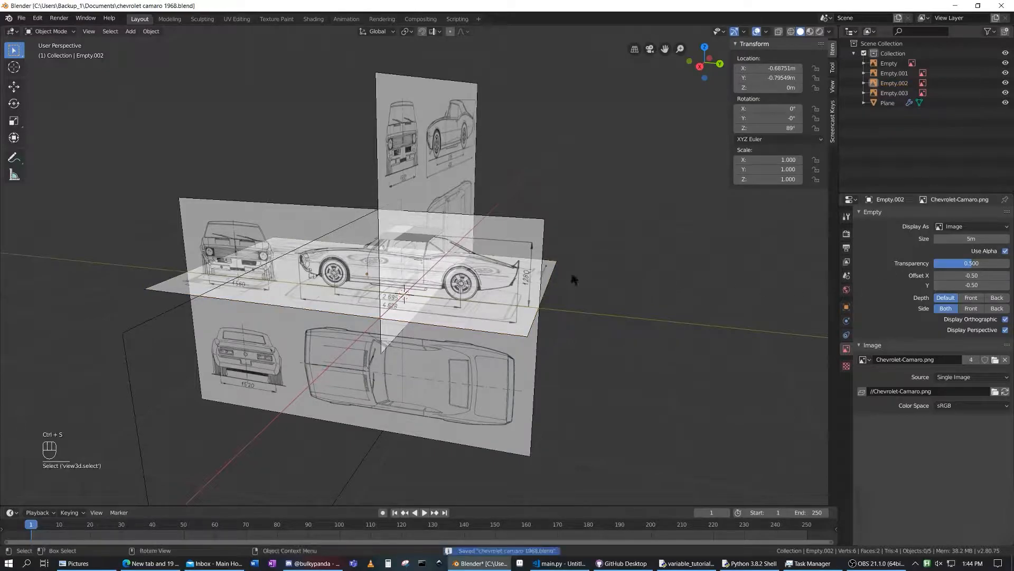
- Check the transparent blueprints in the right, front, top and perspective views
{"action": "key", "text": "KP_3"}
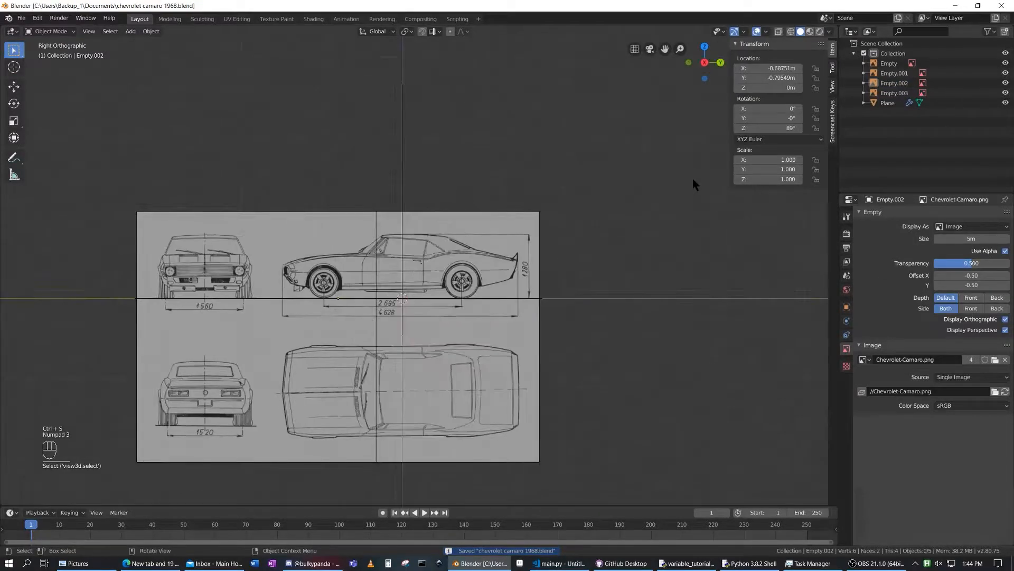
{"action": "key", "text": "KP_1"}
{"action": "key", "text": "KP_7"}
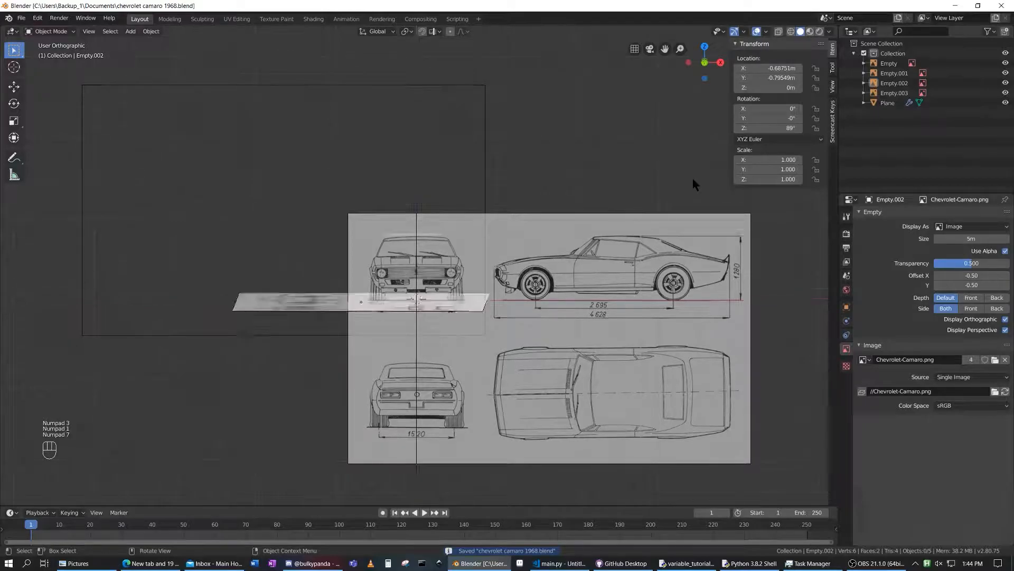
{"action": "middle_click_drag", "start_coordinate": [583, 269], "coordinate": [591, 212]}
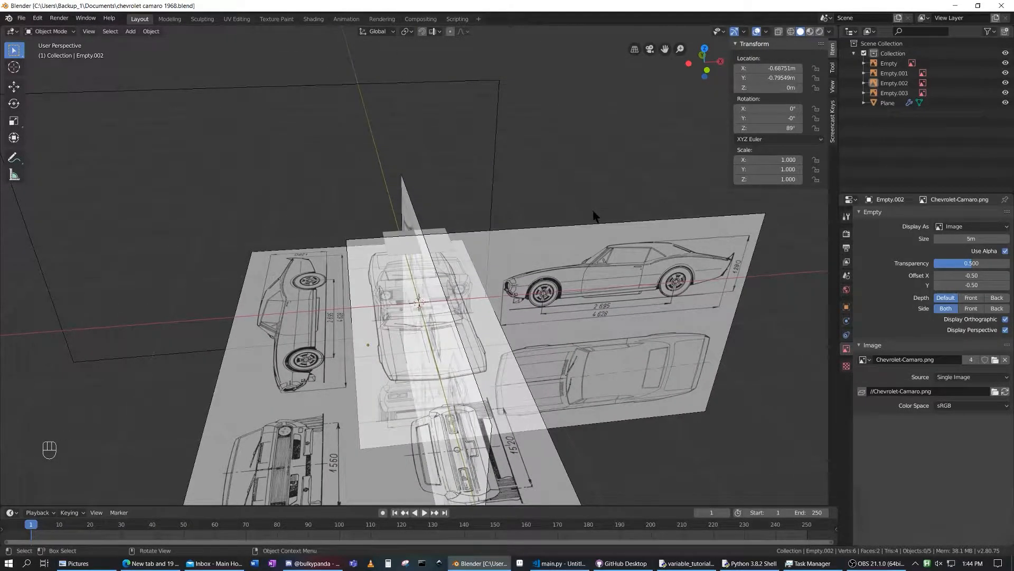
{"action": "middle_click_drag", "start_coordinate": [595, 215], "coordinate": [410, 242]}
- Select the roof plane, show it against the top blueprint, and enter Edit Mode
{"action": "left_click", "coordinate": [410, 242]}
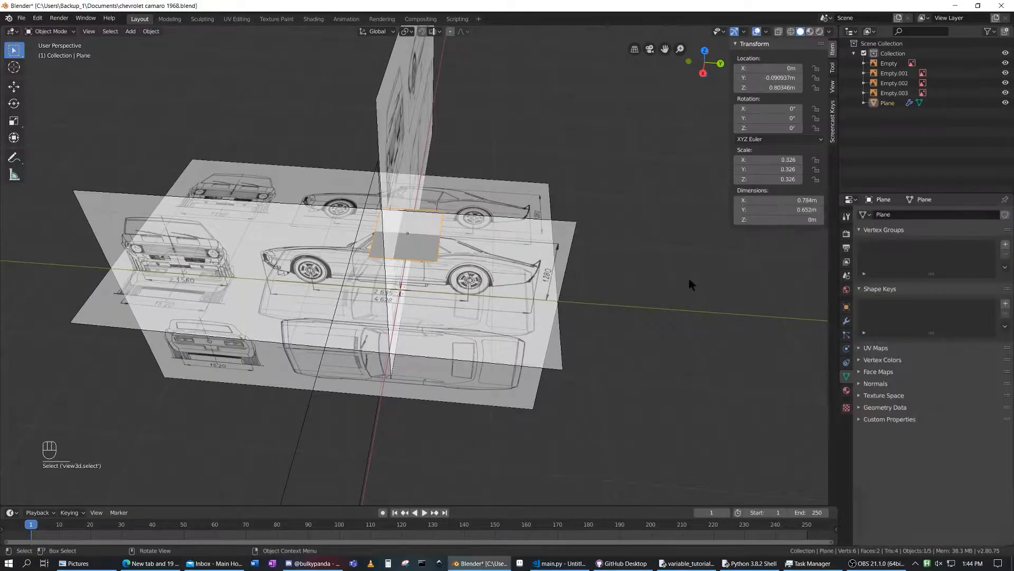
{"action": "key", "text": "KP_7"}
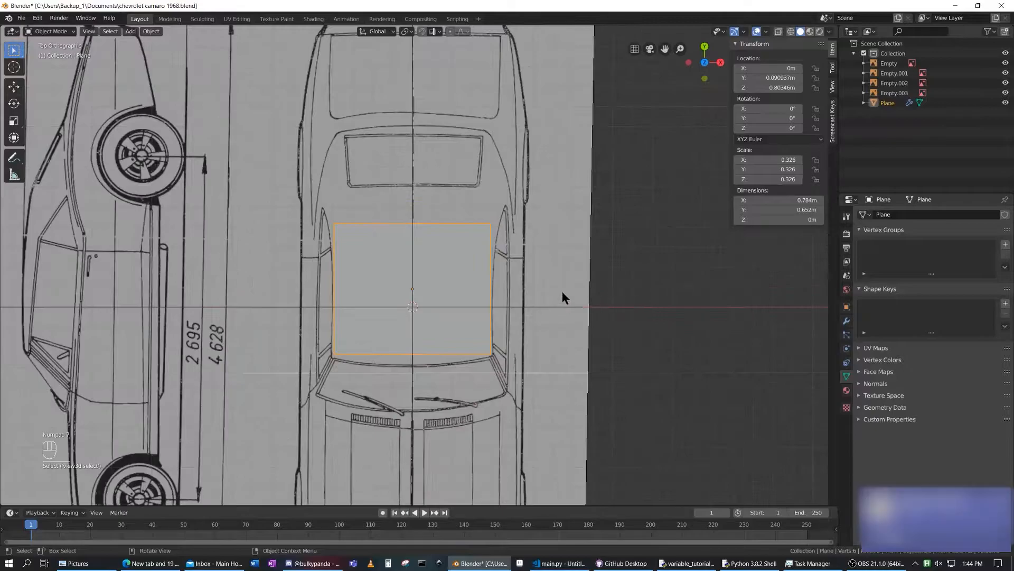
{"action": "scroll", "coordinate": [563, 293], "scroll_direction": "down", "scroll_amount": 4}
{"action": "scroll", "coordinate": [544, 290], "scroll_direction": "up", "scroll_amount": 5}
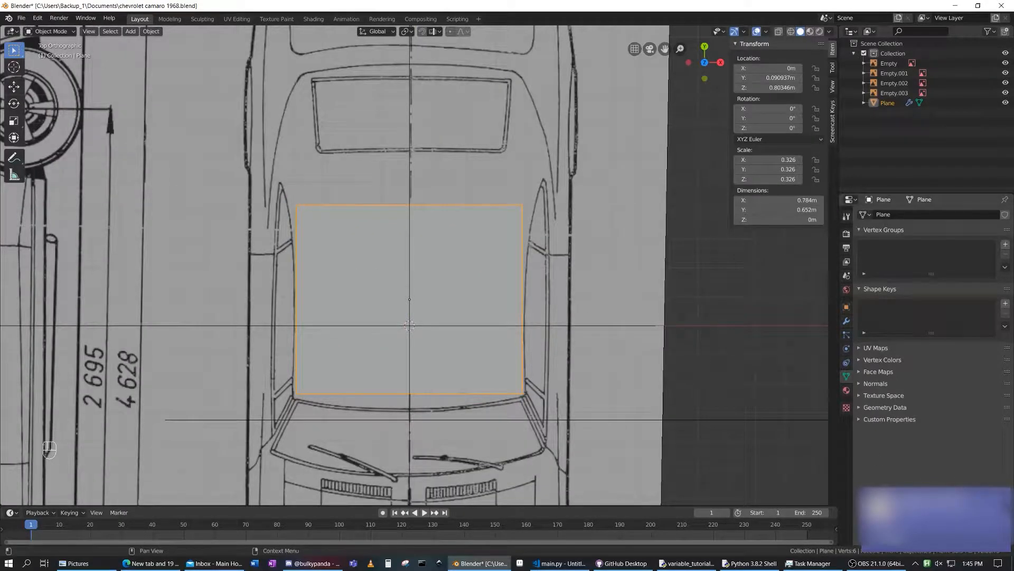
{"action": "left_click", "coordinate": [444, 222]}
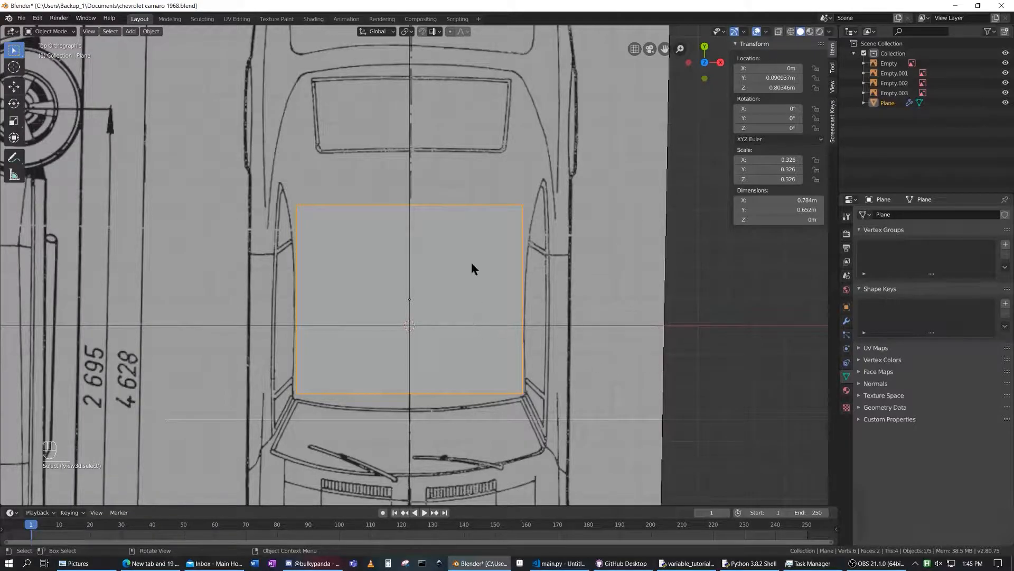
{"action": "key", "text": "g"}
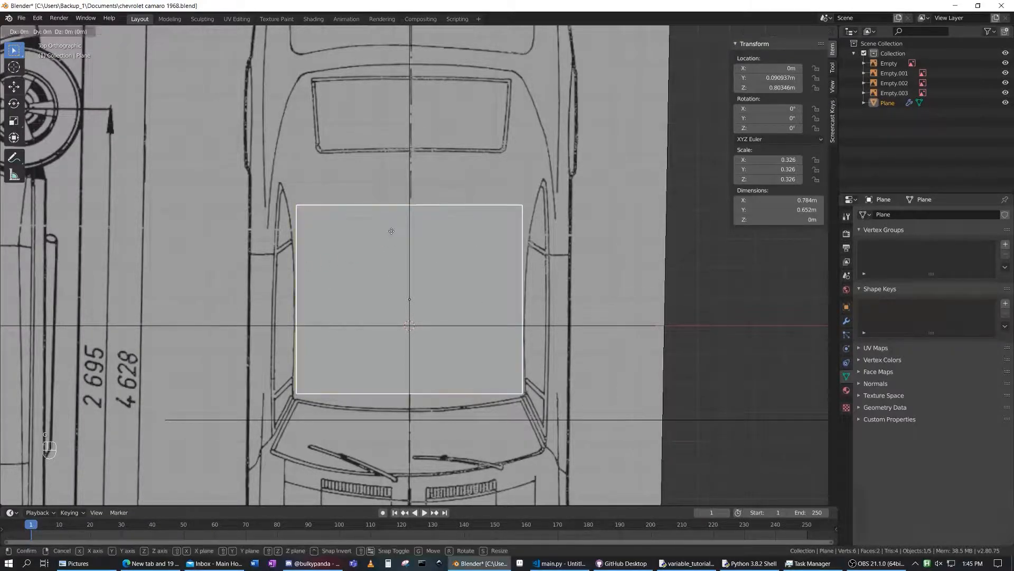
{"action": "left_click", "coordinate": [391, 232]}
{"action": "key", "text": "Tab"}
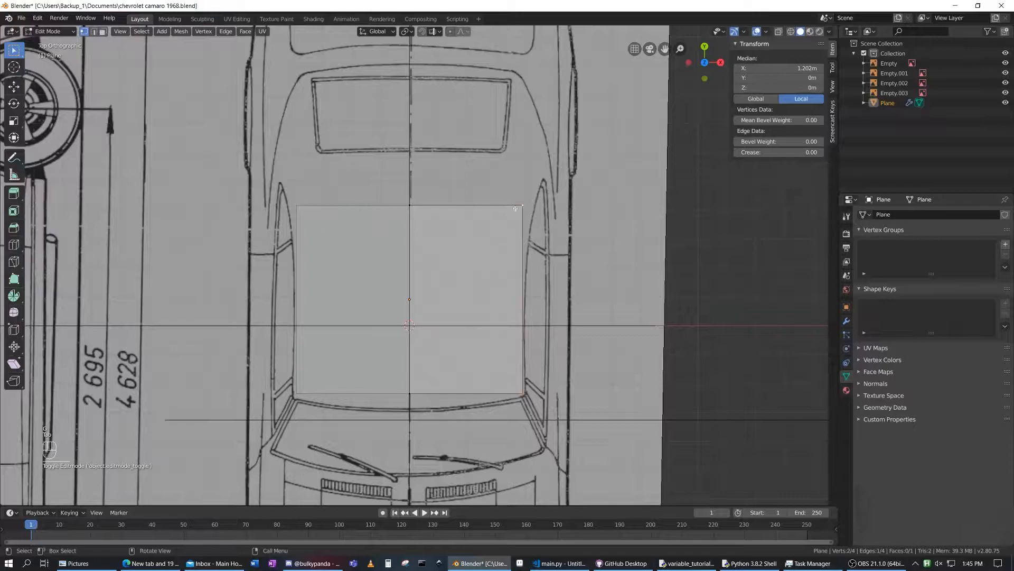
- Try moving the roof plane's rear edge toward the rear window, undo the move, and deselect everything
{"action": "left_click", "coordinate": [518, 208]}
{"action": "left_click", "coordinate": [527, 392], "text": "shift"}
{"action": "left_click", "coordinate": [527, 216]}
{"action": "key", "text": "ctrl+z"}
{"action": "key", "text": "ctrl+z"}
{"action": "key", "text": "g"}
{"action": "left_click", "coordinate": [499, 173]}
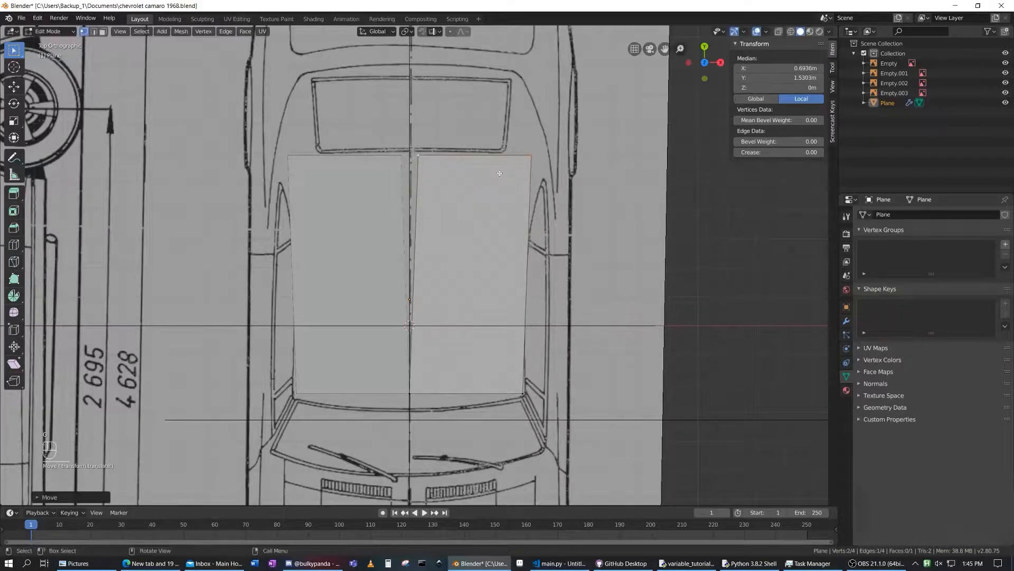
{"action": "key", "text": "ctrl+z"}
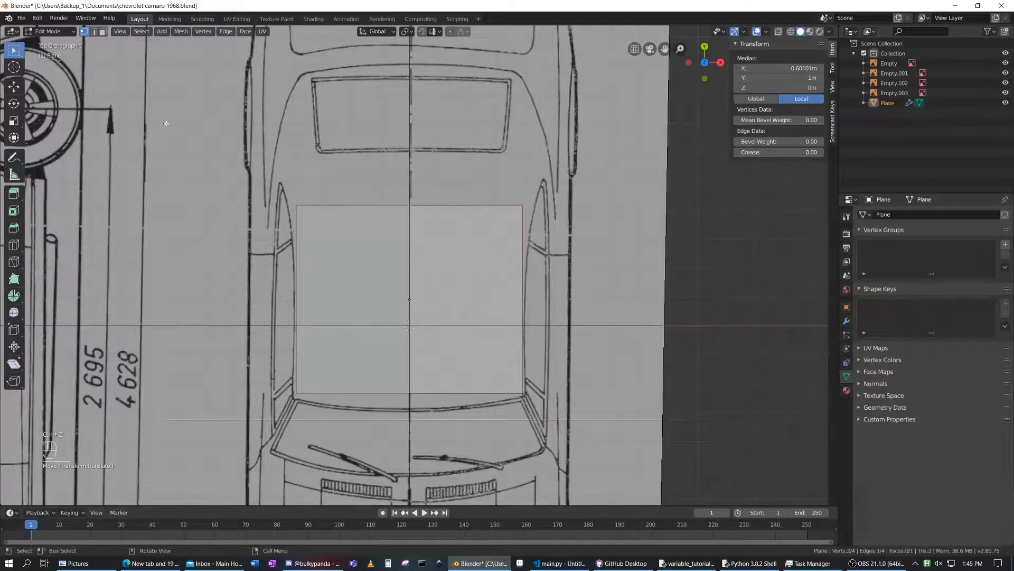
{"action": "left_click", "coordinate": [591, 243]}
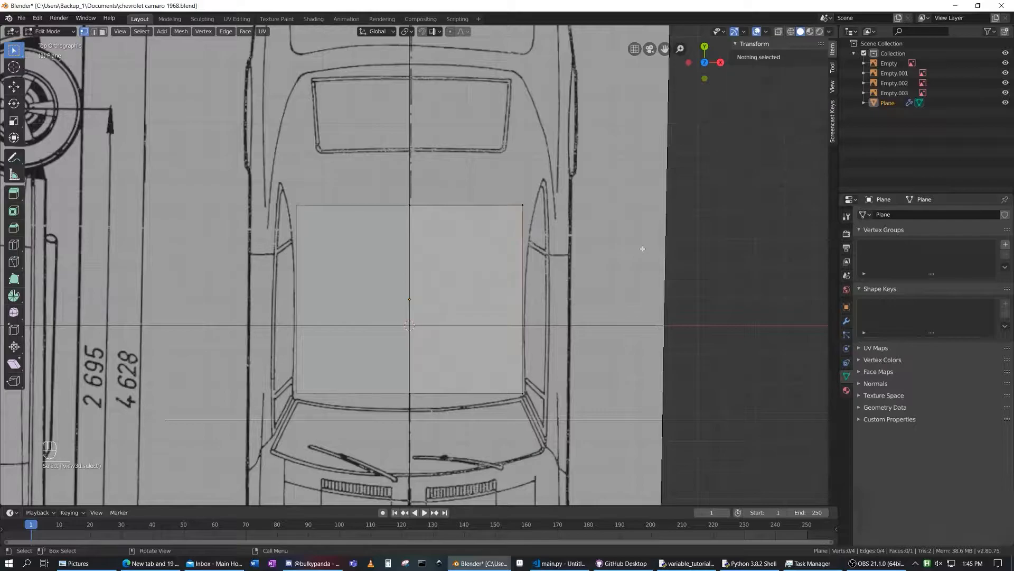
- Leave Edit Mode and show the roof plane's Mirror modifier settings
{"action": "left_click", "coordinate": [409, 211]}
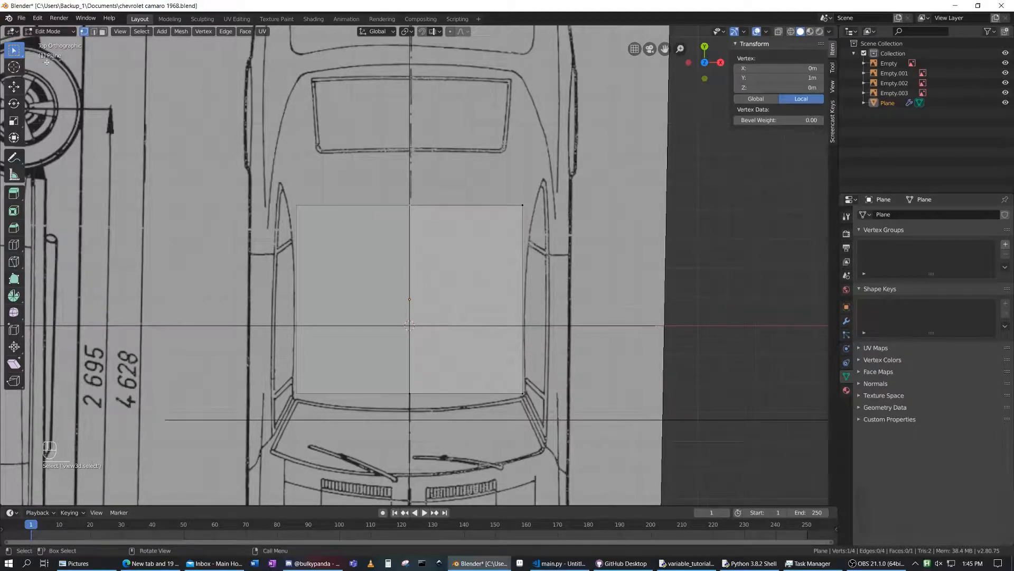
{"action": "key", "text": "Tab"}
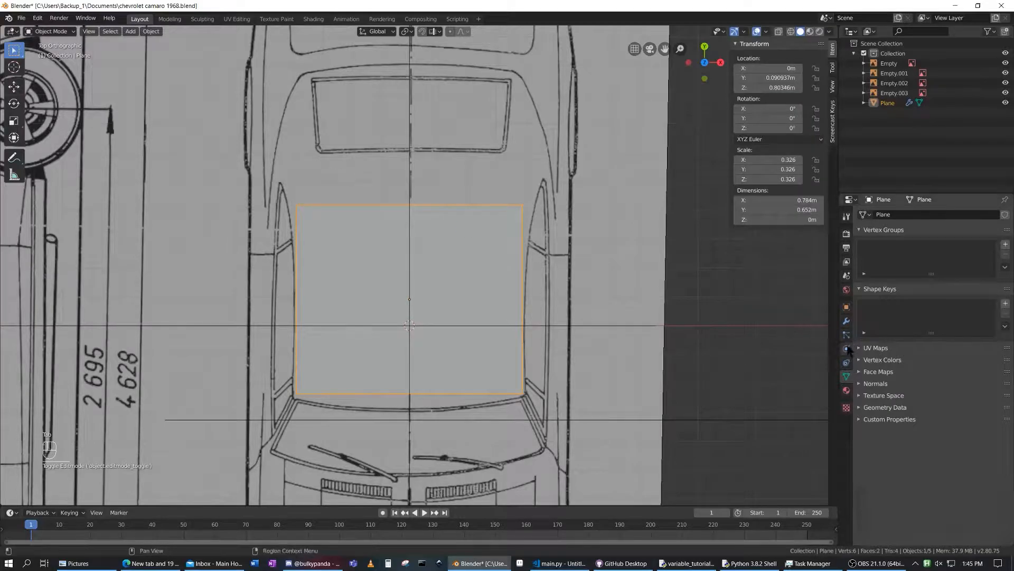
{"action": "left_click", "coordinate": [846, 321]}
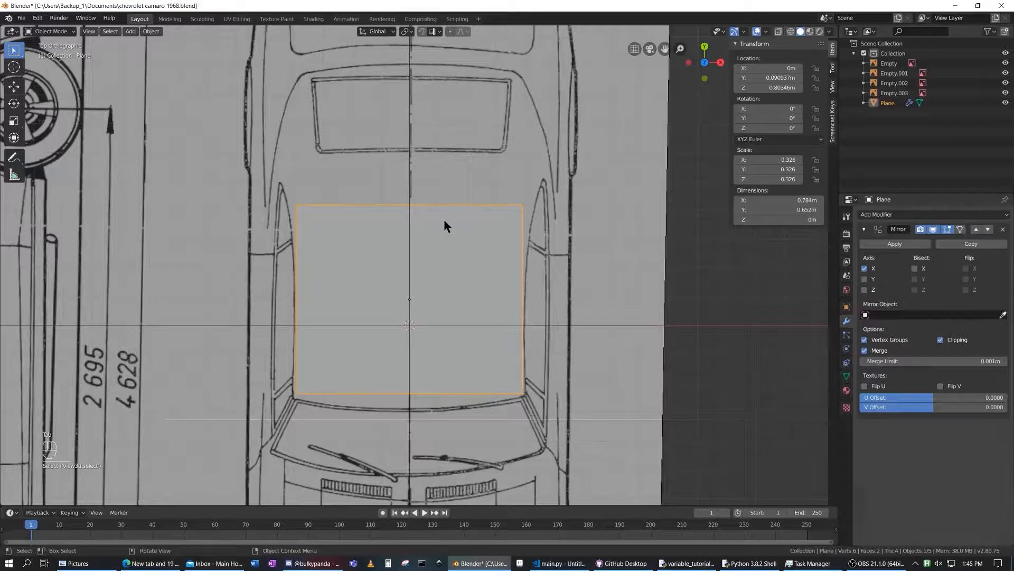
- In Edit Mode, move the roof plane's rear edge back to the lower edge of the rear window in the top blueprint
{"action": "key", "text": "Tab"}
{"action": "left_click", "coordinate": [543, 214]}
{"action": "left_click", "coordinate": [519, 204], "text": "shift"}
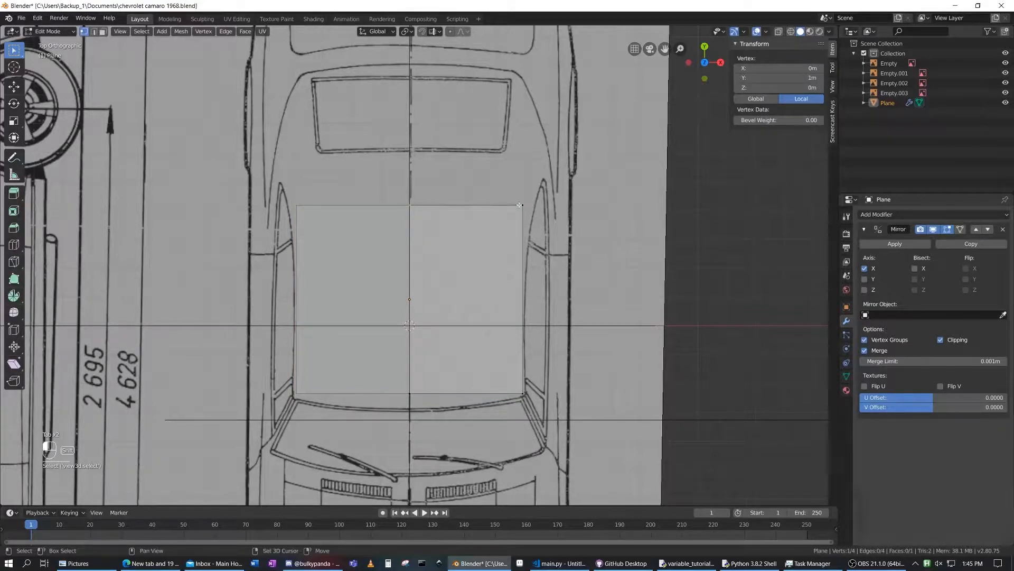
{"action": "key", "text": "g"}
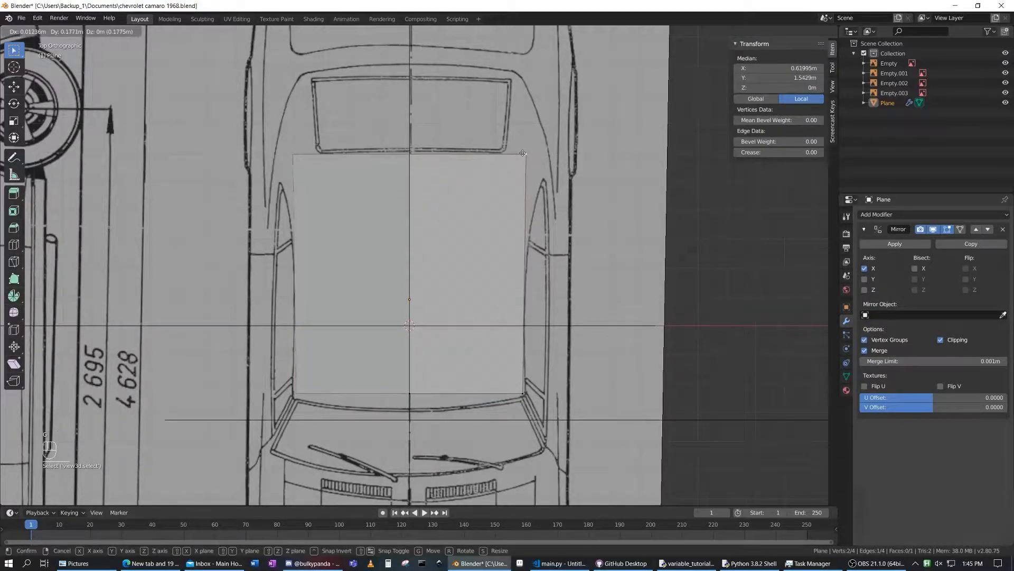
{"action": "left_click", "coordinate": [526, 154]}
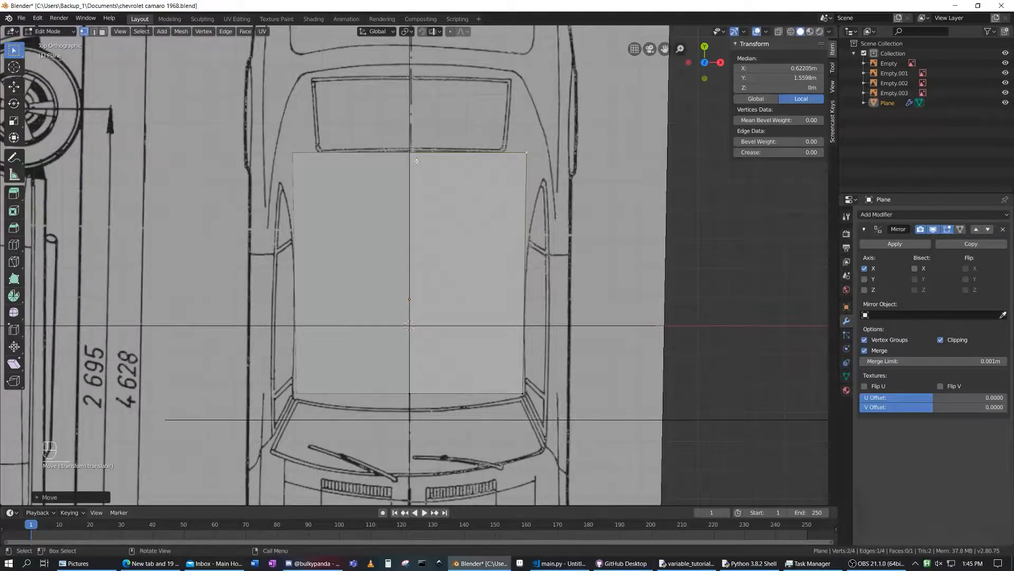
- Move the roof's front centre vertex forward onto the upper windshield line
{"action": "left_click", "coordinate": [417, 397]}
{"action": "key", "text": "g"}
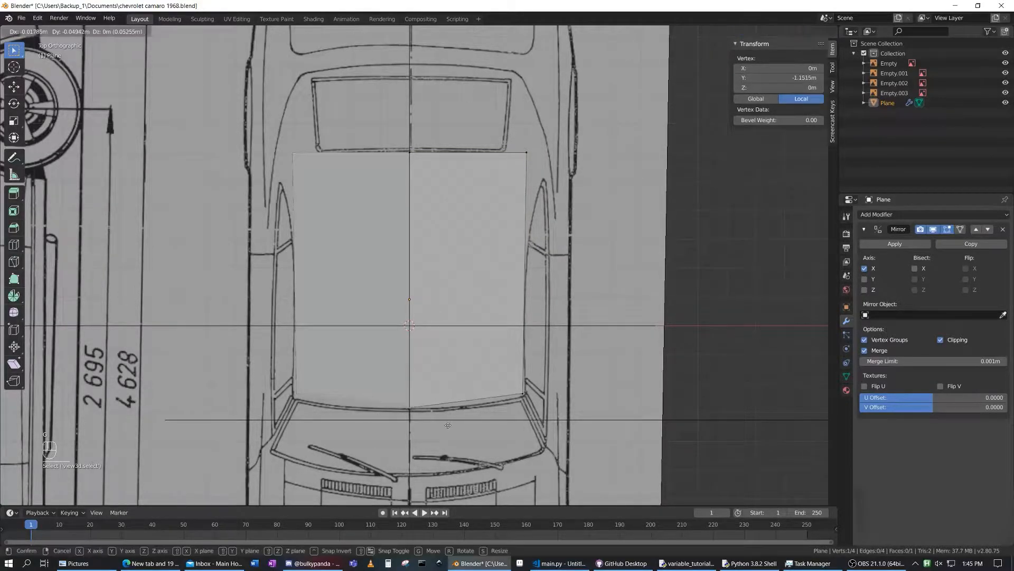
{"action": "left_click", "coordinate": [449, 426]}
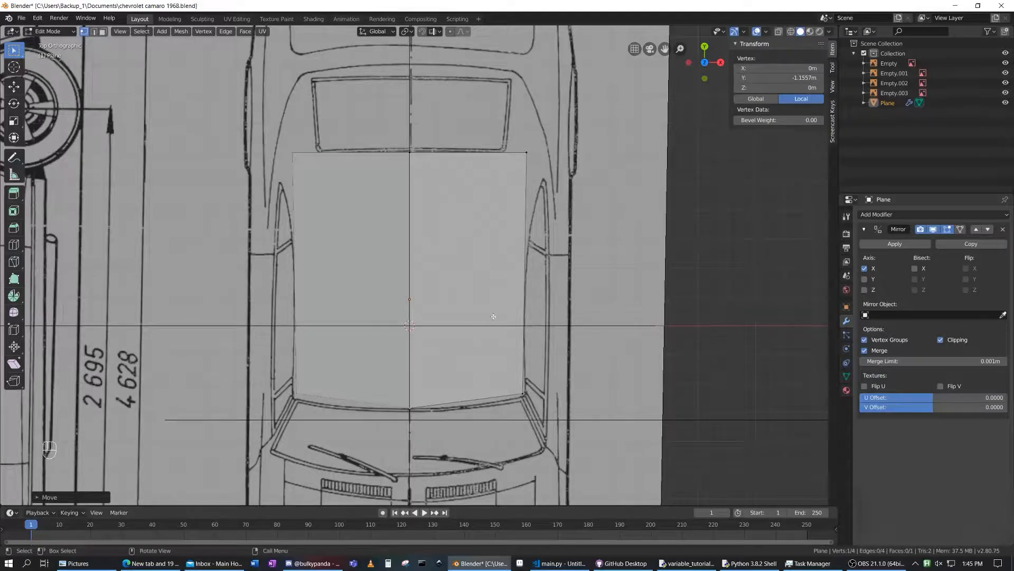
- Add a centred lengthwise loop cut to the roof half and move its front vertex along Y onto the windshield curve
{"action": "key", "text": "ctrl+r"}
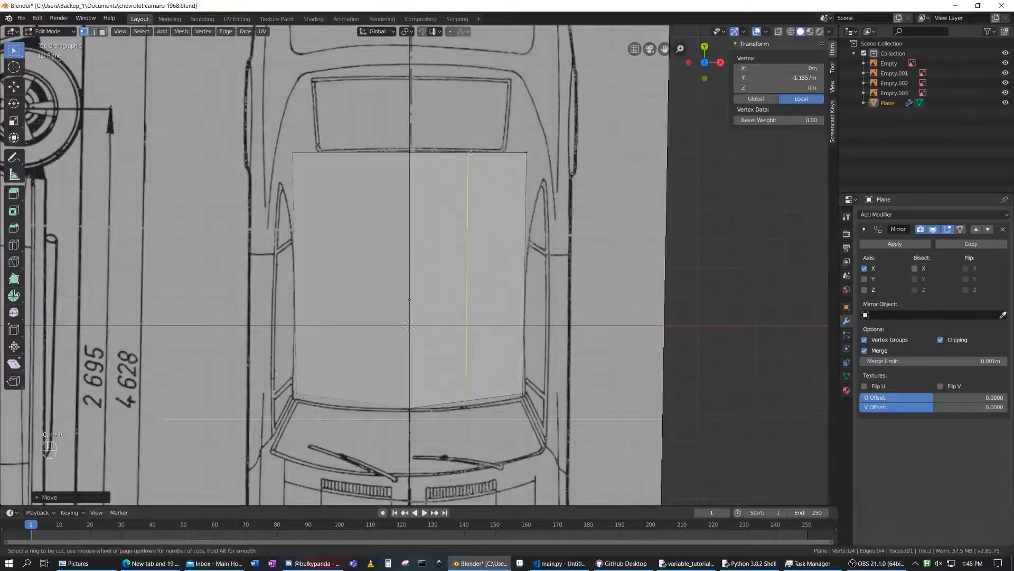
{"action": "left_click", "coordinate": [471, 153]}
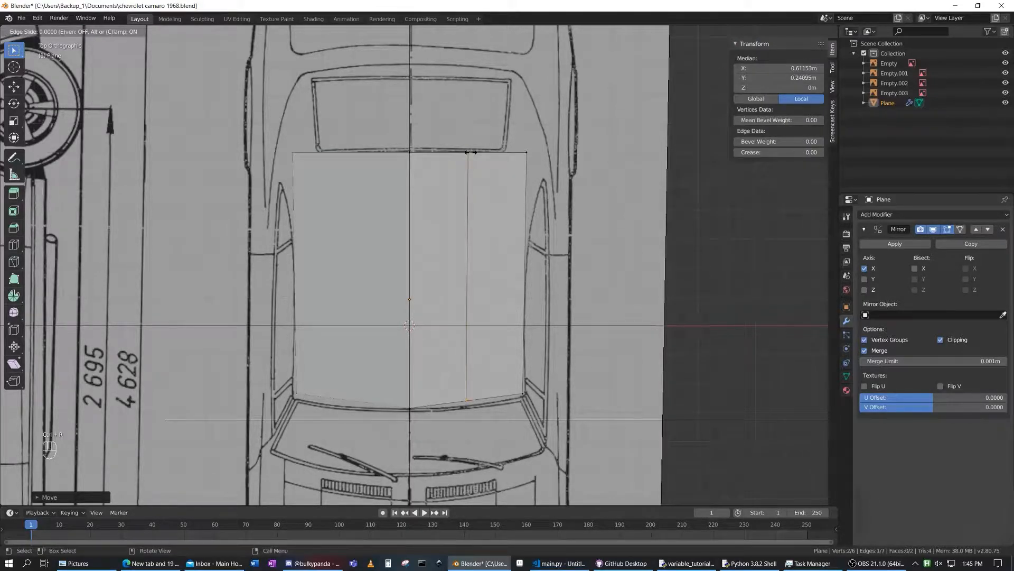
{"action": "left_click", "coordinate": [465, 403]}
{"action": "key", "text": "g"}
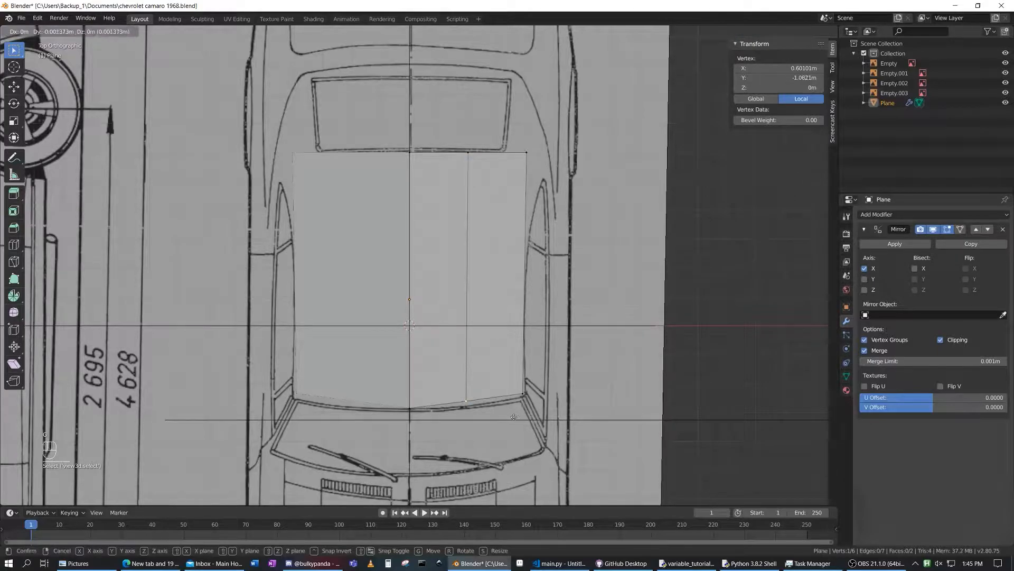
{"action": "left_click", "coordinate": [513, 419]}
{"action": "key", "text": "ctrl+z"}
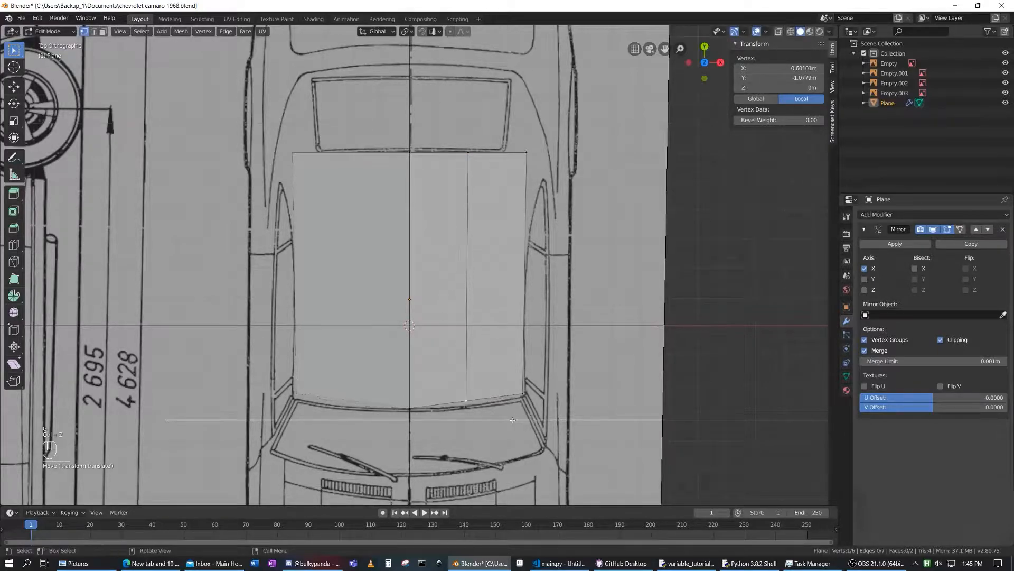
{"action": "key", "text": "g"}
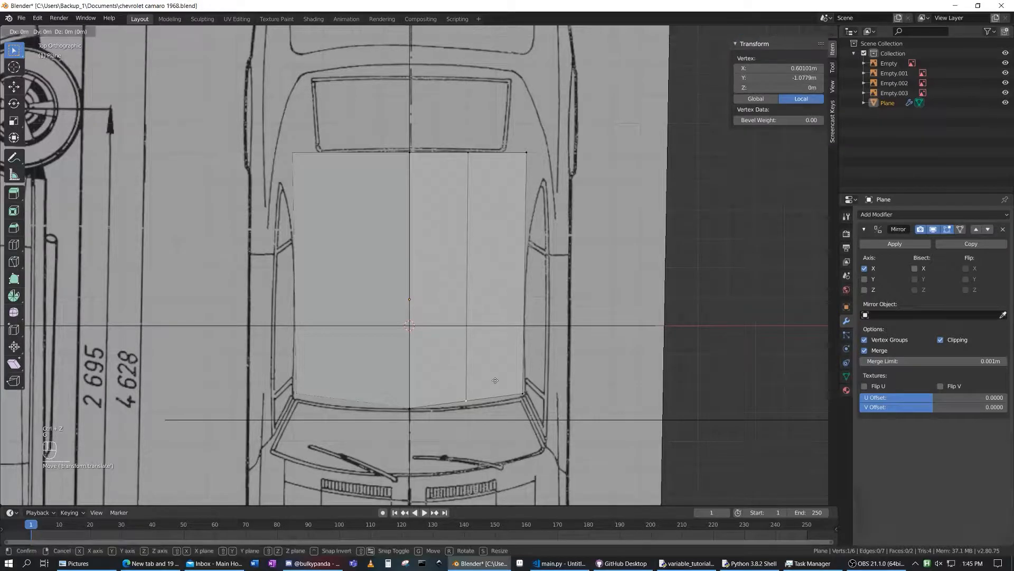
{"action": "key", "text": "y"}
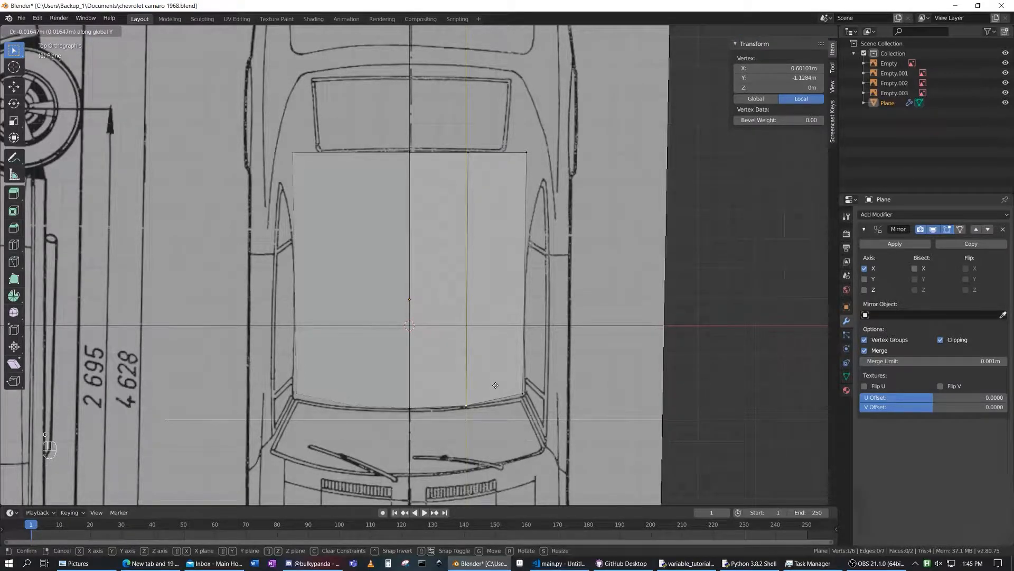
{"action": "left_click", "coordinate": [495, 384]}
- Move the roof's front outer corner vertex slightly forward along Y to meet the windshield line
{"action": "left_click", "coordinate": [531, 396]}
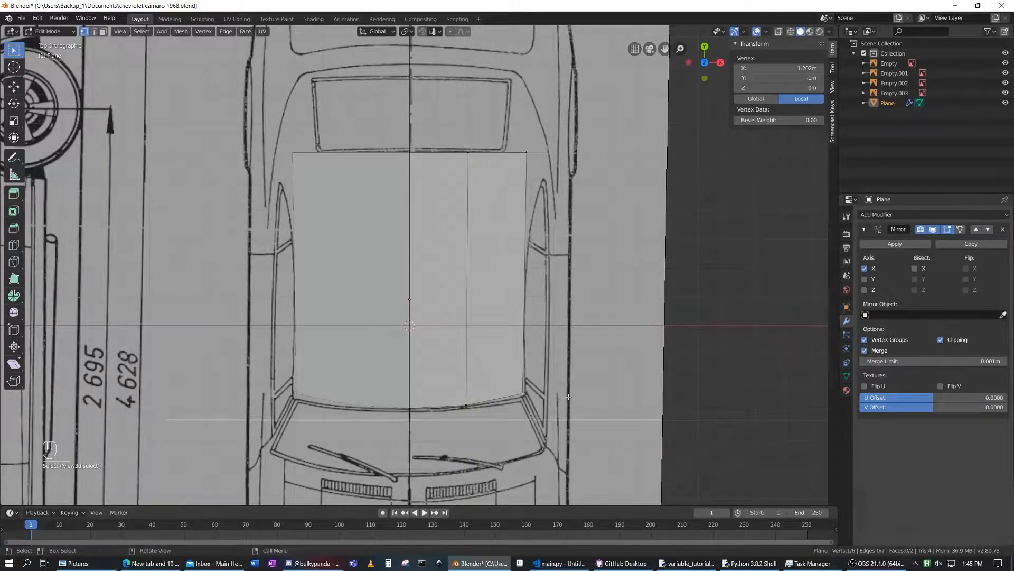
{"action": "key", "text": "g"}
{"action": "key", "text": "y"}
{"action": "left_click", "coordinate": [569, 399]}
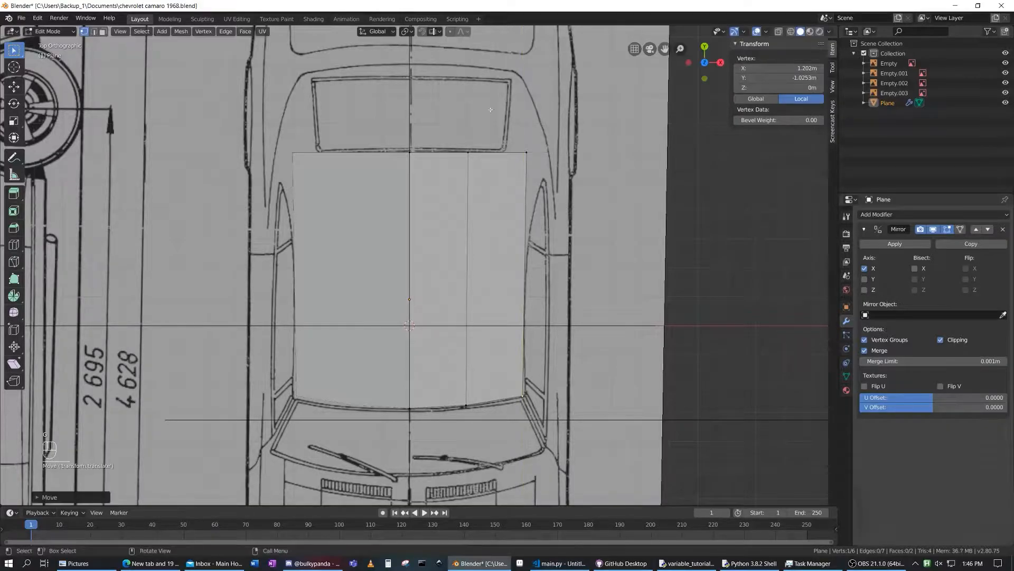
- Move the roof's rear centre vertex back onto the lower line of the rear window
{"action": "scroll", "coordinate": [475, 124], "scroll_direction": "up", "scroll_amount": 6}
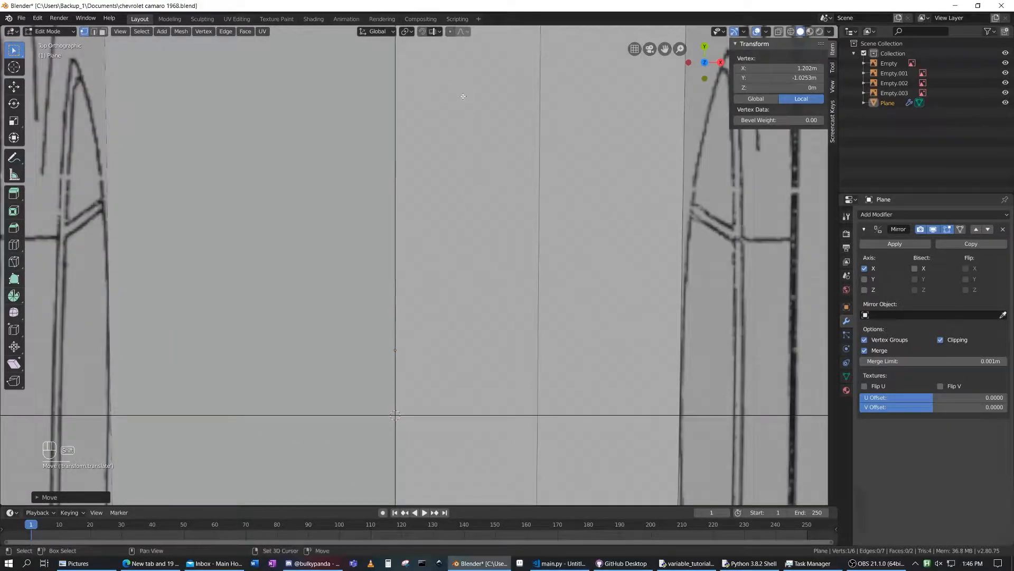
{"action": "scroll", "coordinate": [458, 89], "scroll_direction": "down", "scroll_amount": 3}
{"action": "left_click", "coordinate": [391, 185]}
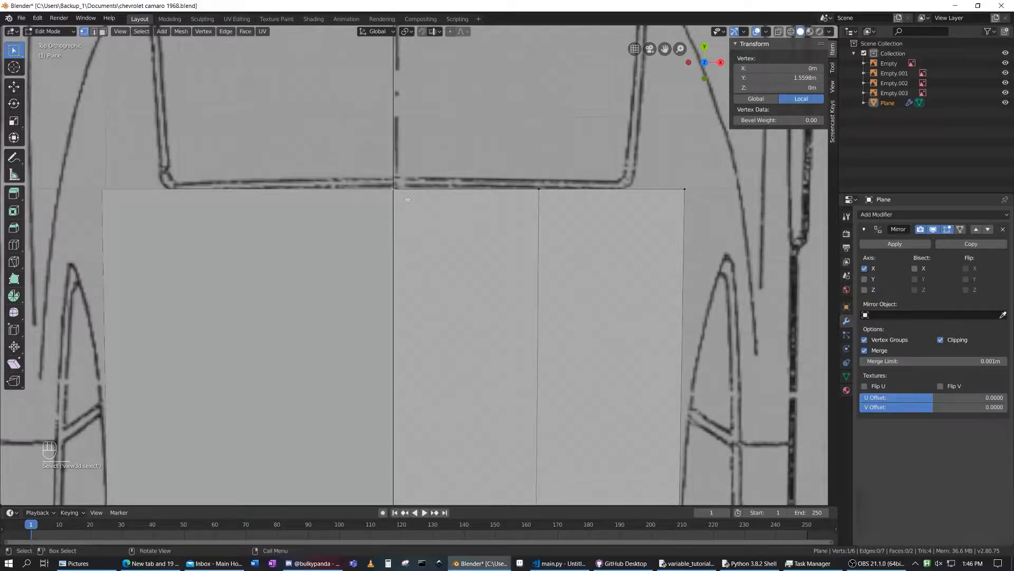
{"action": "key", "text": "g"}
{"action": "left_click", "coordinate": [531, 197]}
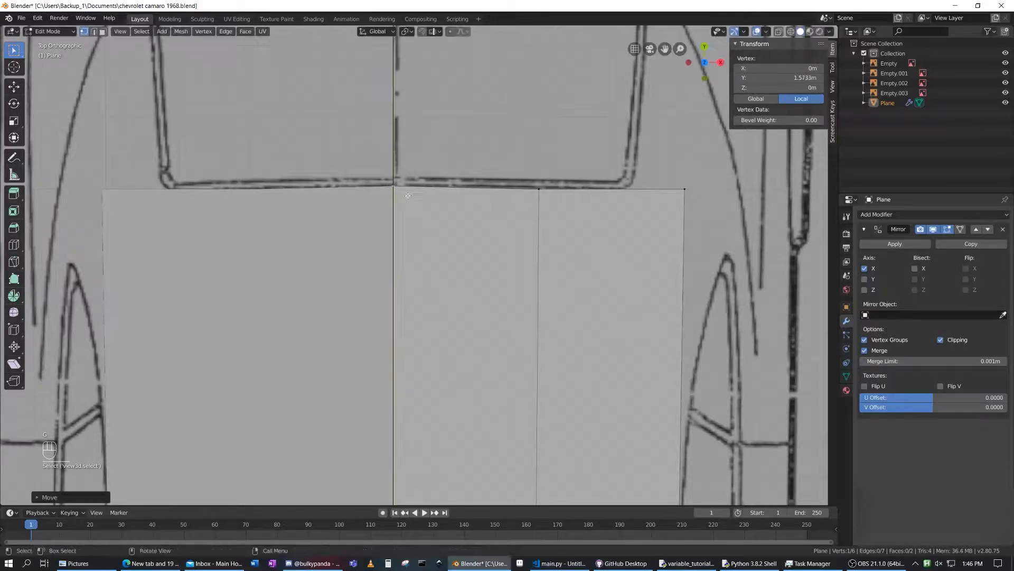
- Shift the loop cut's rear vertex and the rear outer corner slightly forward along Y to follow the rear window's curve
{"action": "left_click", "coordinate": [544, 195]}
{"action": "key", "text": "g"}
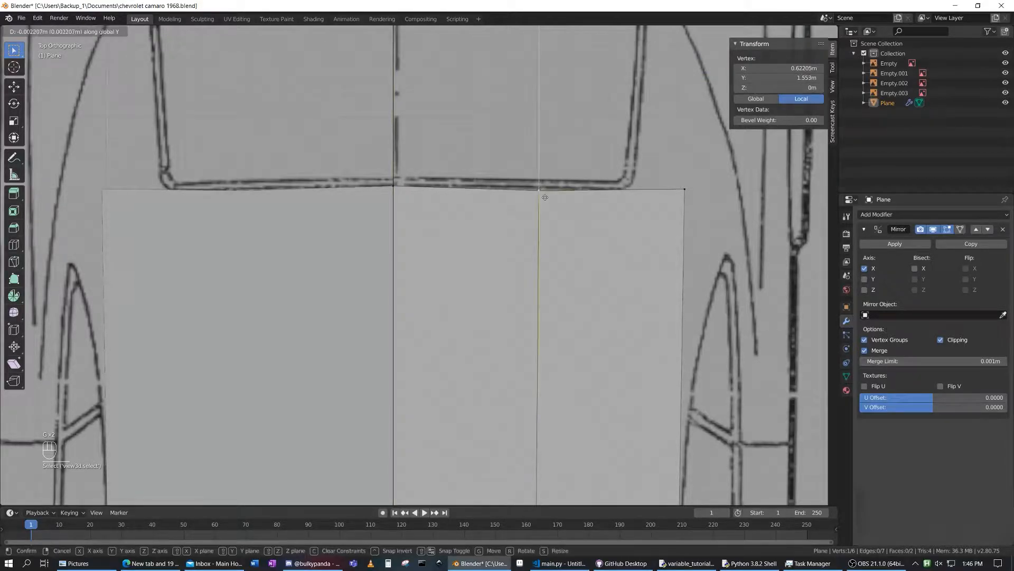
{"action": "left_click", "coordinate": [545, 196]}
{"action": "left_click", "coordinate": [684, 189]}
{"action": "key", "text": "g"}
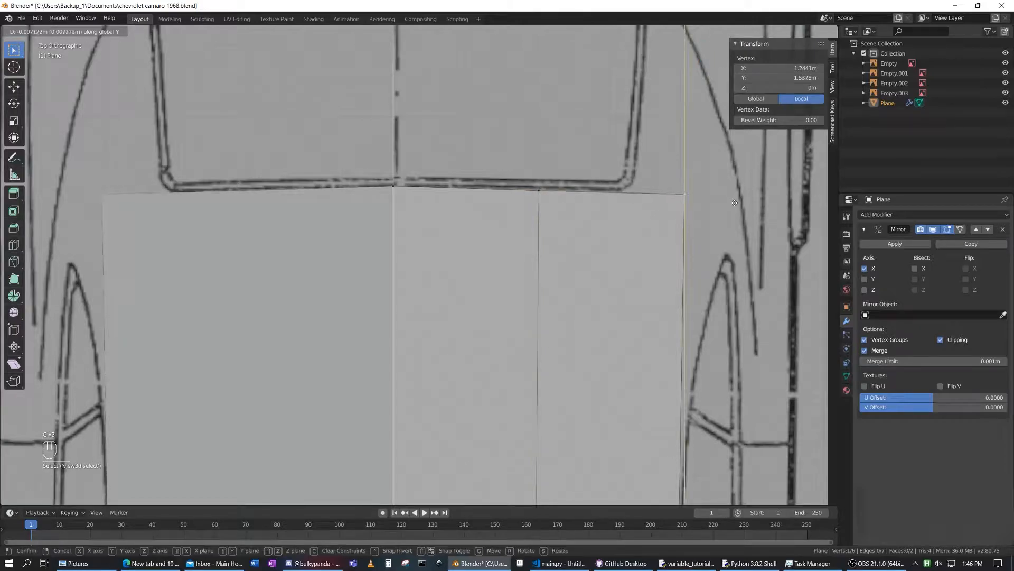
{"action": "left_click", "coordinate": [595, 186]}
- Readjust the loop cut's rear vertex slightly backward along Y to round the roof's rear edge
{"action": "left_click", "coordinate": [589, 200]}
{"action": "key", "text": "g"}
{"action": "key", "text": "y"}
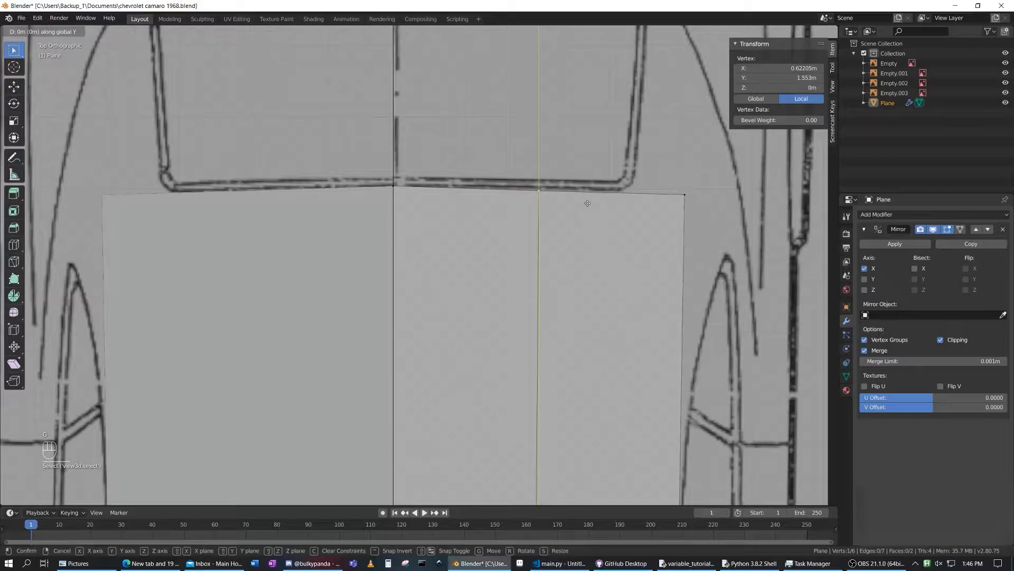
{"action": "left_click", "coordinate": [587, 200]}
- Lower the roof's outer side edge about 0.036 m along Z to the line above the side windows in the side blueprint
{"action": "middle_click_drag", "start_coordinate": [636, 264], "coordinate": [563, 185]}
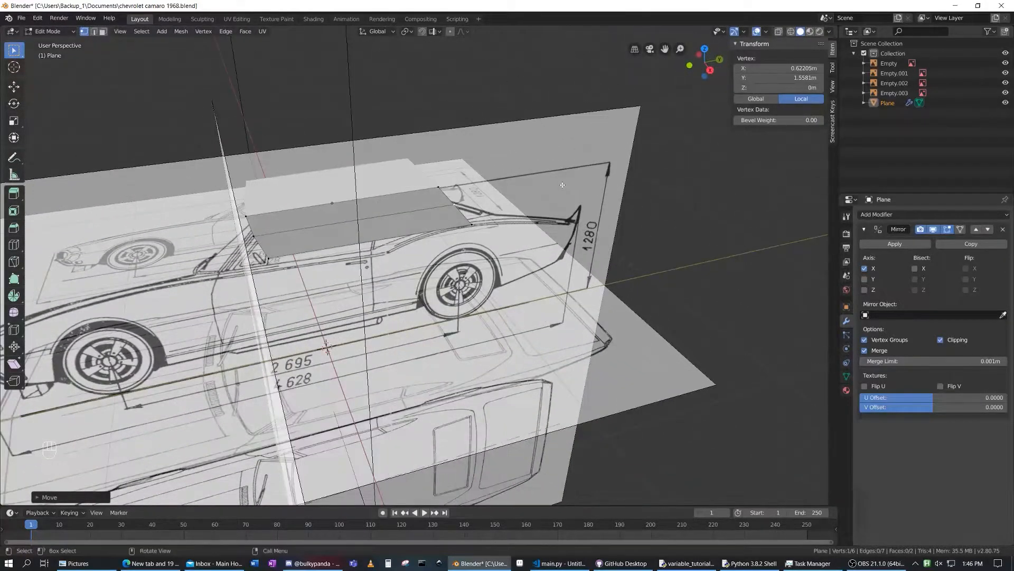
{"action": "key", "text": "KP_3"}
{"action": "scroll", "coordinate": [372, 172], "scroll_direction": "up", "scroll_amount": 6}
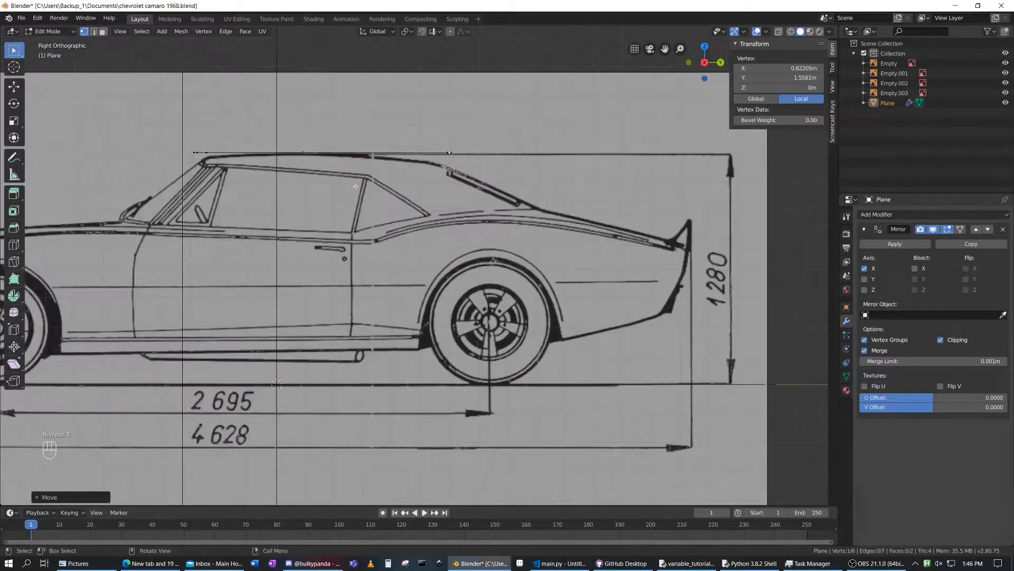
{"action": "middle_click_drag", "start_coordinate": [372, 172], "coordinate": [528, 319], "text": "shift"}
{"action": "middle_click_drag", "start_coordinate": [240, 224], "coordinate": [337, 212]}
{"action": "middle_click_drag", "start_coordinate": [402, 305], "coordinate": [378, 311]}
{"action": "left_click", "coordinate": [335, 307]}
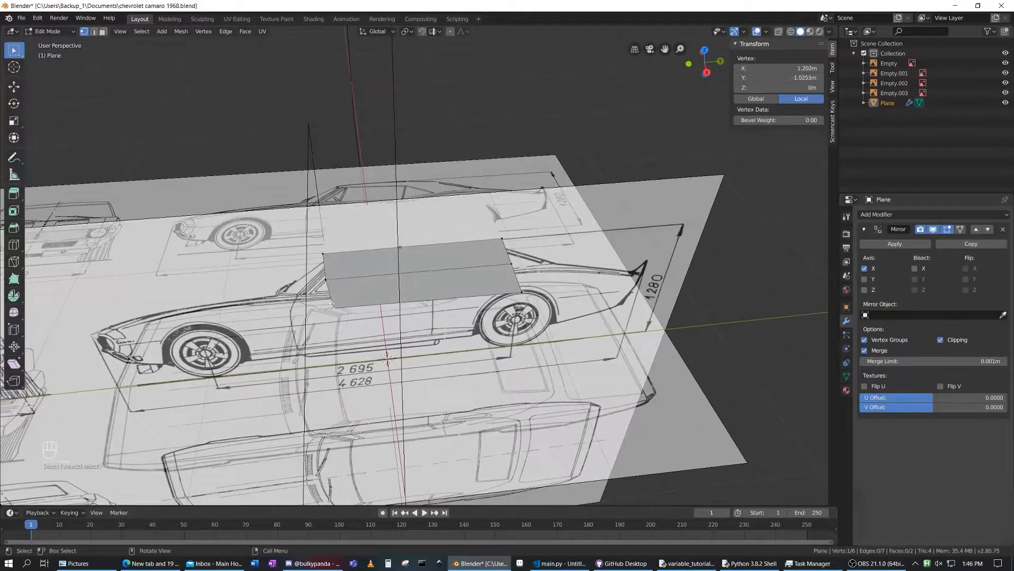
{"action": "left_click", "coordinate": [537, 303], "text": "shift"}
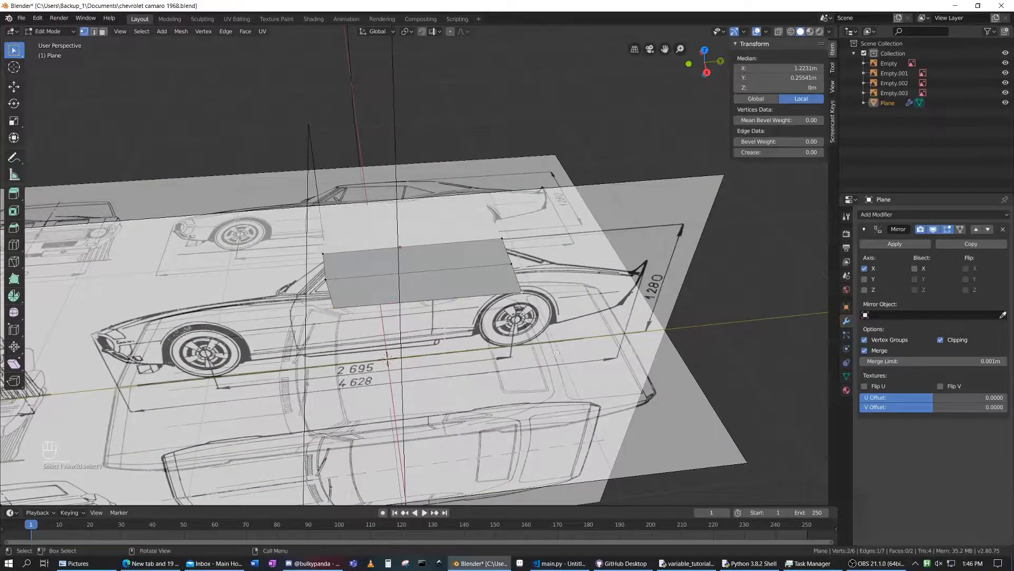
{"action": "key", "text": "KP_3"}
{"action": "scroll", "coordinate": [532, 353], "scroll_direction": "up", "scroll_amount": 5}
{"action": "scroll", "coordinate": [532, 353], "scroll_direction": "up", "scroll_amount": 3}
{"action": "scroll", "coordinate": [270, 221], "scroll_direction": "down", "scroll_amount": 2}
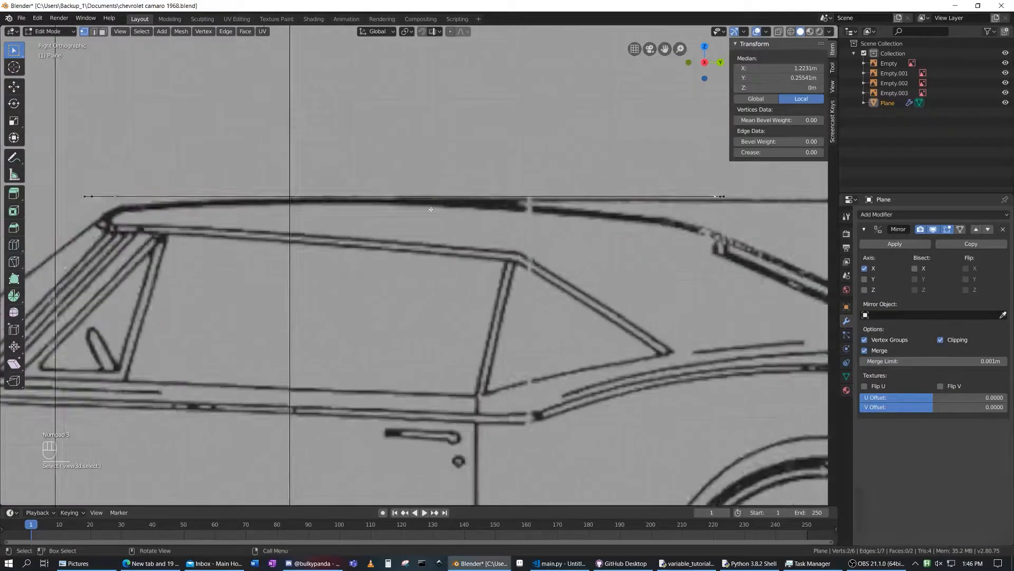
{"action": "key", "text": "KP_7"}
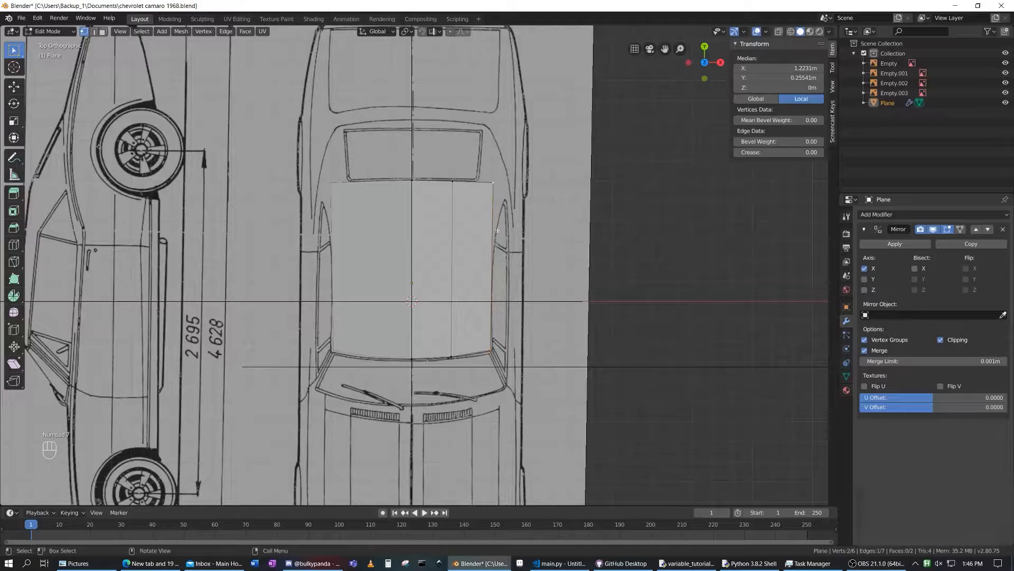
{"action": "key", "text": "KP_3"}
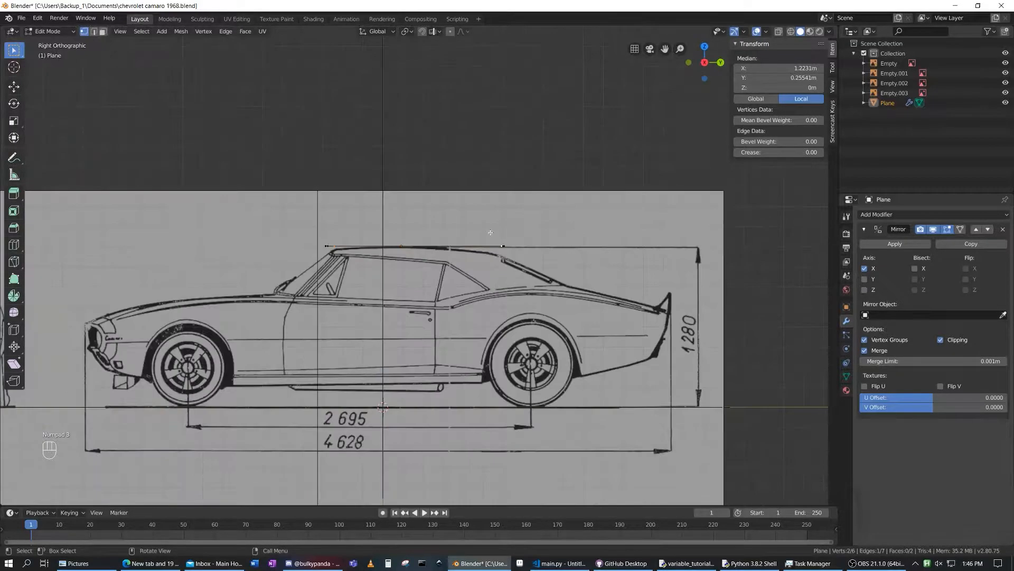
{"action": "scroll", "coordinate": [379, 214], "scroll_direction": "up", "scroll_amount": 6}
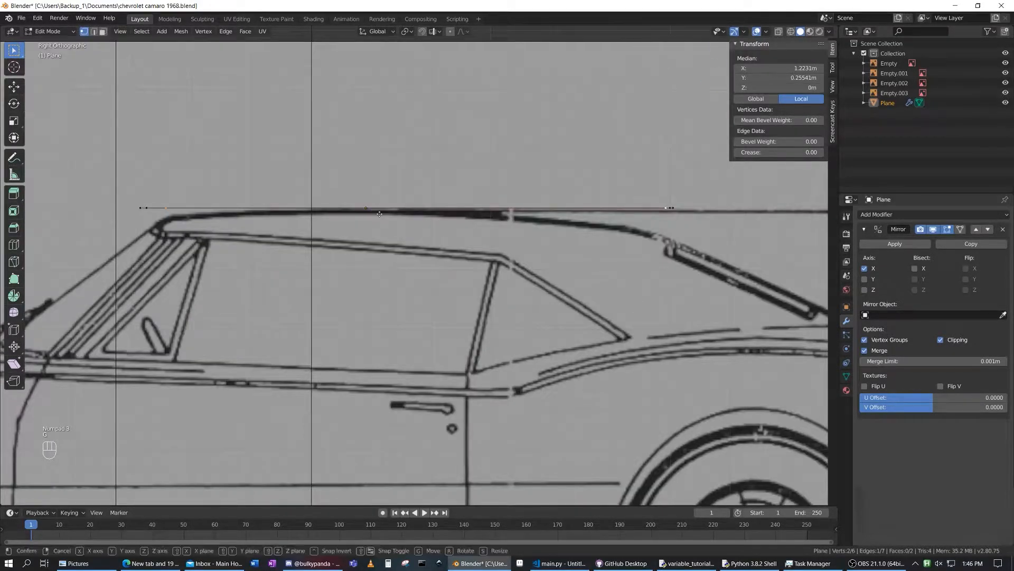
{"action": "key", "text": "g"}
{"action": "key", "text": "z"}
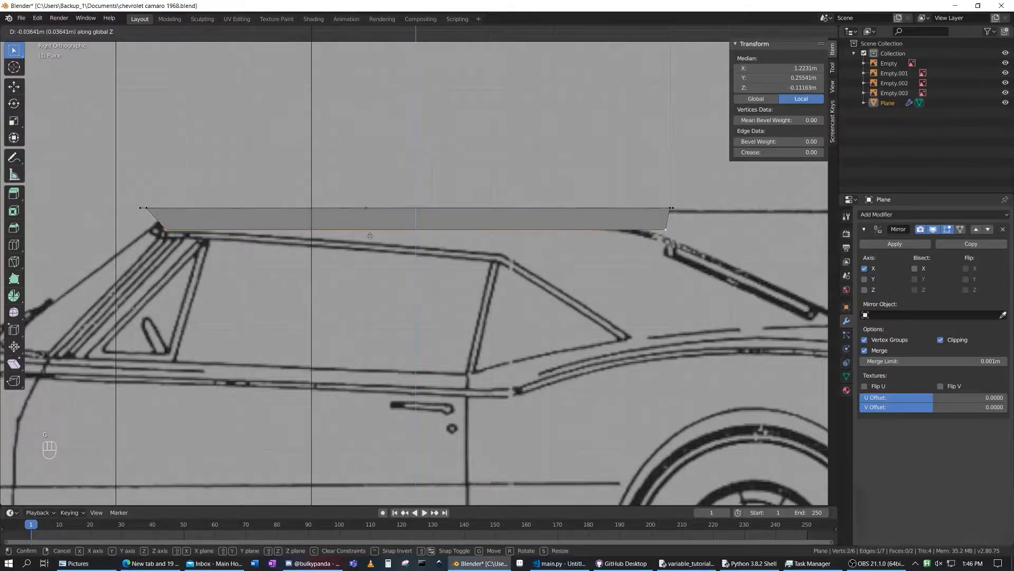
{"action": "left_click", "coordinate": [370, 236]}
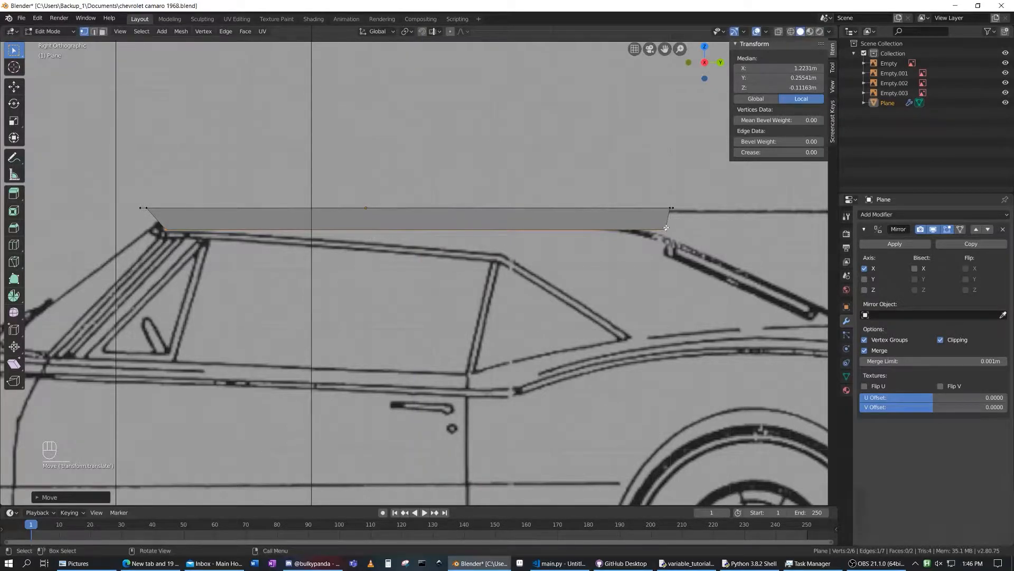
- Add a crosswise loop cut across the roof and slide it rearward to just above the rear door pillar in the side blueprint
{"action": "key", "text": "KP_7"}
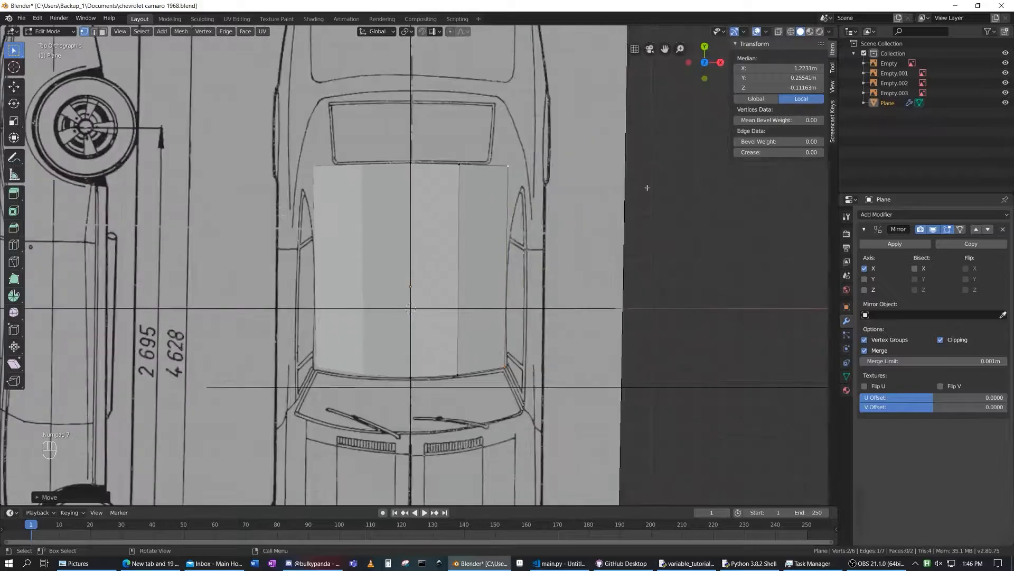
{"action": "key", "text": "KP_3"}
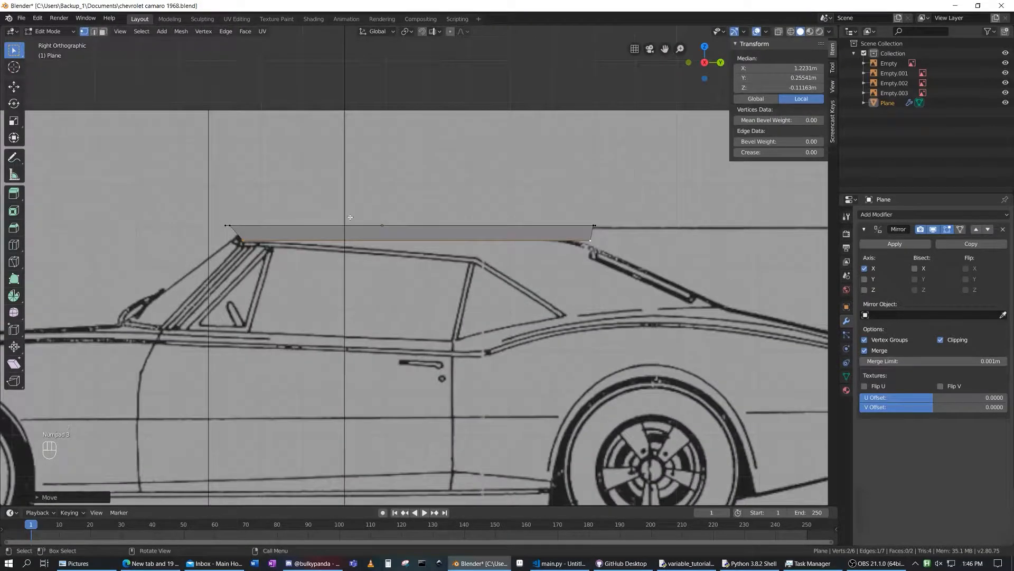
{"action": "key", "text": "ctrl+r"}
{"action": "left_click", "coordinate": [469, 238]}
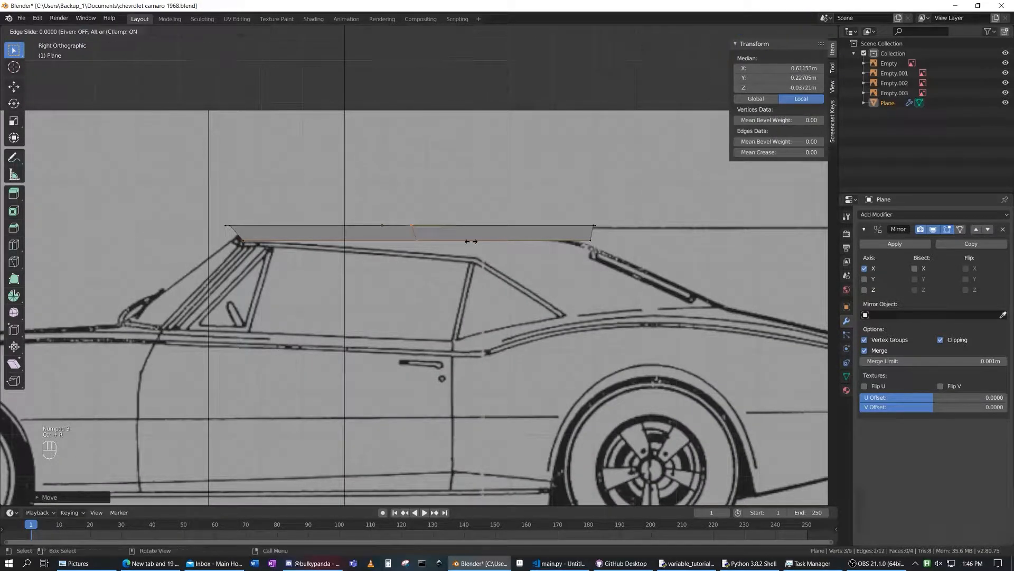
{"action": "left_click", "coordinate": [523, 243]}
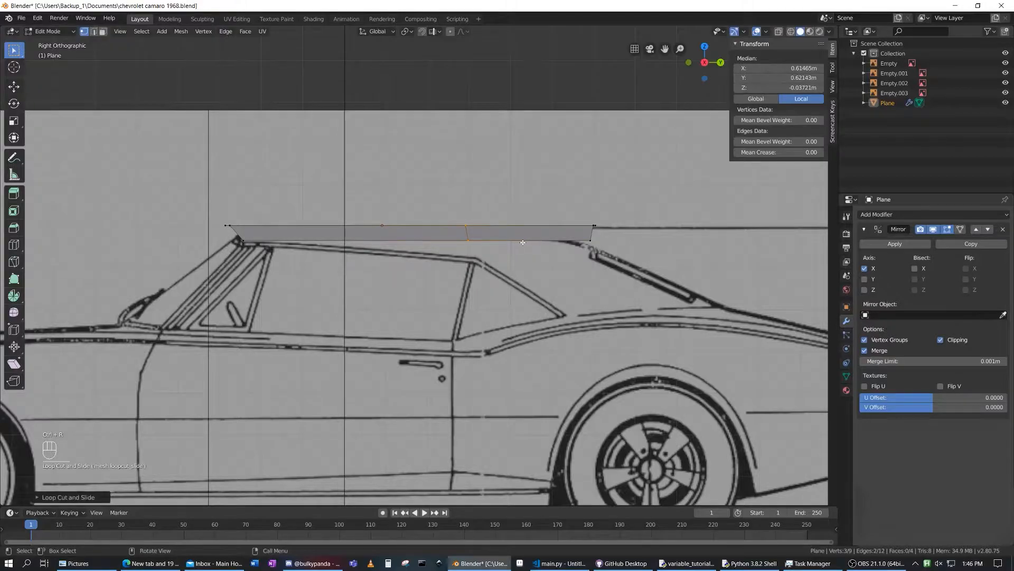
- Lower the crosswise cut's outer vertex to a local Z of about -0.231 m, at the side window's upper rear corner
{"action": "left_click", "coordinate": [472, 243]}
{"action": "key", "text": "g"}
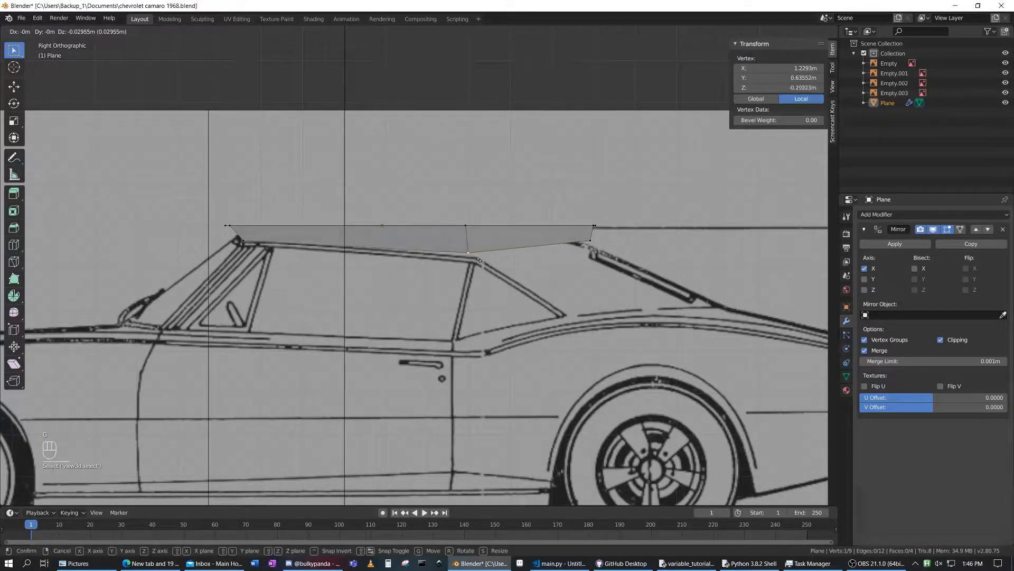
{"action": "left_click", "coordinate": [479, 265]}
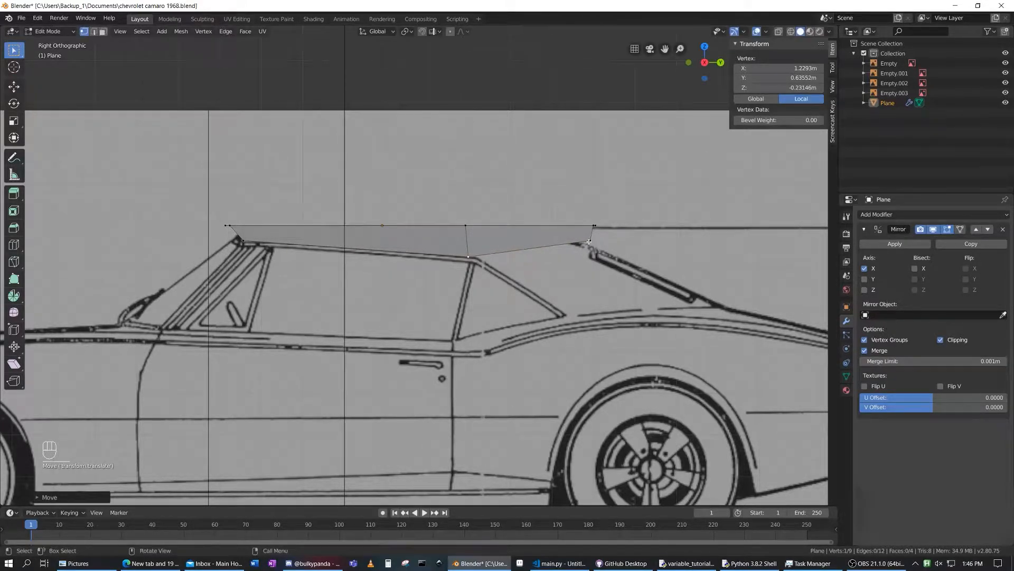
- Switch to wireframe display and lower all rear-edge vertices of the roof along Z to the top of the rear window in the side blueprint
{"action": "left_click", "coordinate": [601, 228]}
{"action": "left_click", "coordinate": [593, 220]}
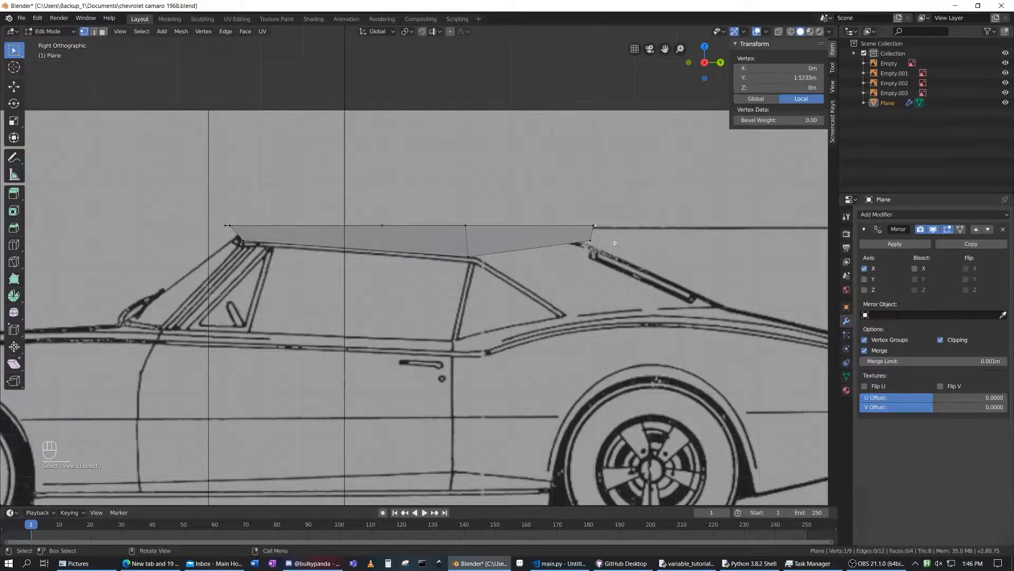
{"action": "key", "text": "z"}
{"action": "left_click", "coordinate": [560, 258]}
{"action": "left_click", "coordinate": [594, 246]}
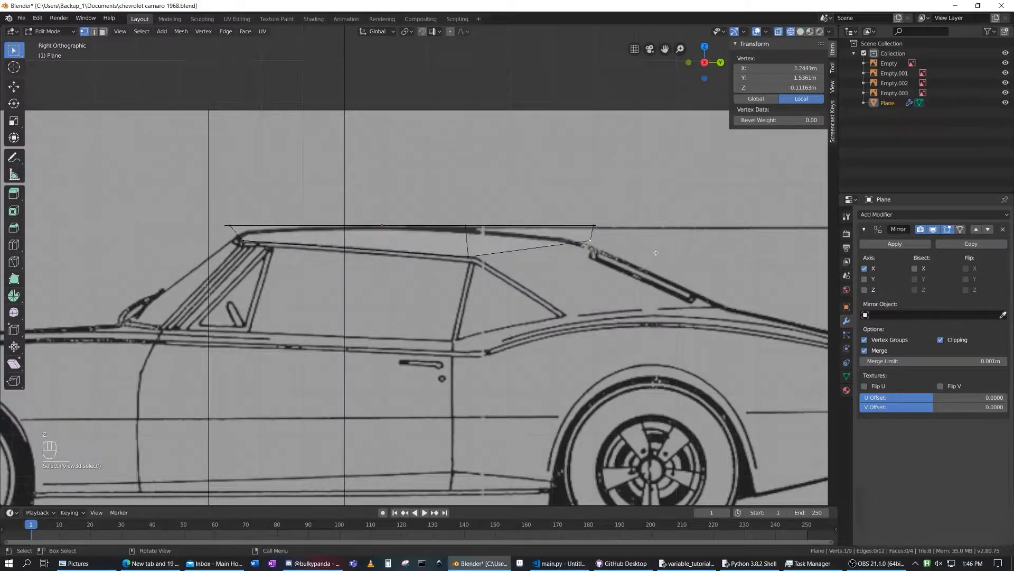
{"action": "key", "text": "b"}
{"action": "left_click_drag", "start_coordinate": [585, 221], "coordinate": [602, 255]}
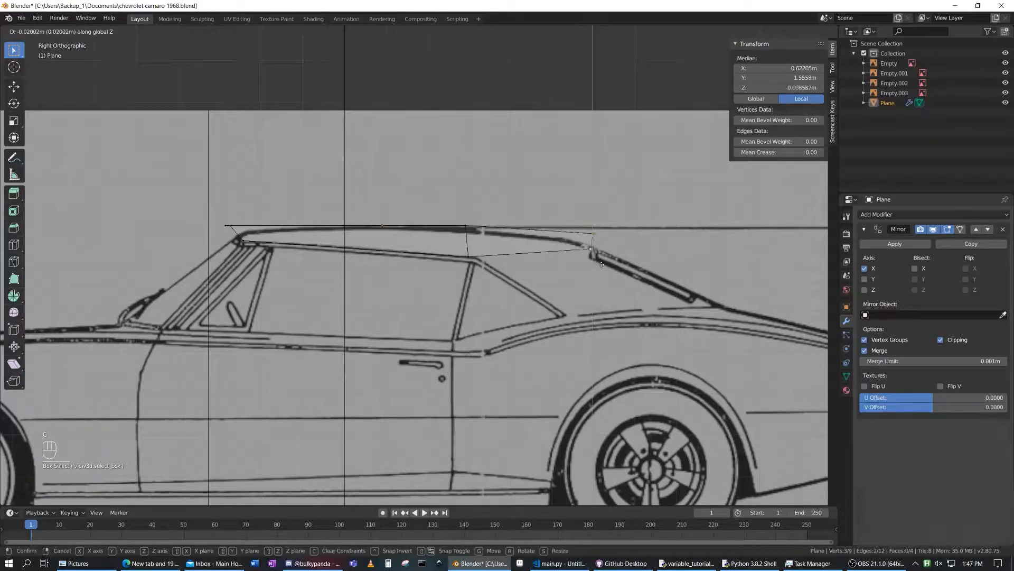
{"action": "left_click", "coordinate": [595, 263]}
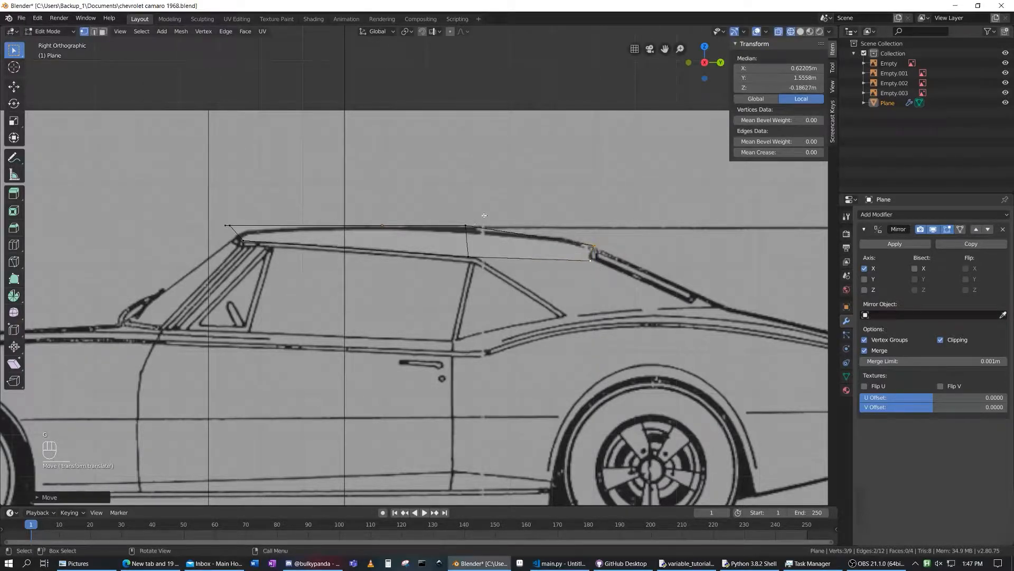
- Lower the lengthwise loop's middle and front vertices along Z to the roof curve in the front blueprint, at about -0.022 m local Z
{"action": "left_click", "coordinate": [468, 220]}
{"action": "key", "text": "KP_1"}
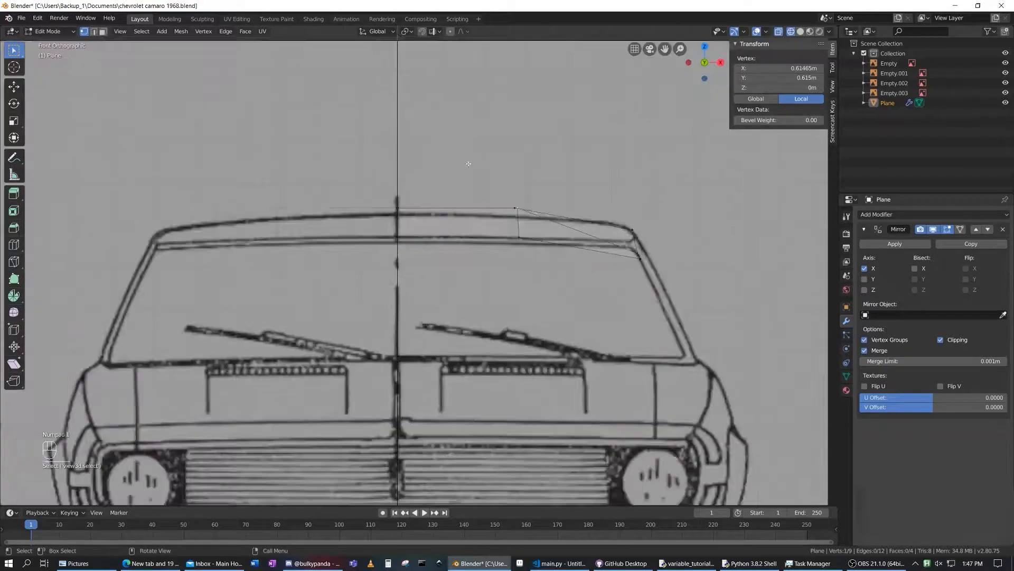
{"action": "middle_click_drag", "start_coordinate": [553, 243], "coordinate": [490, 314], "text": "shift"}
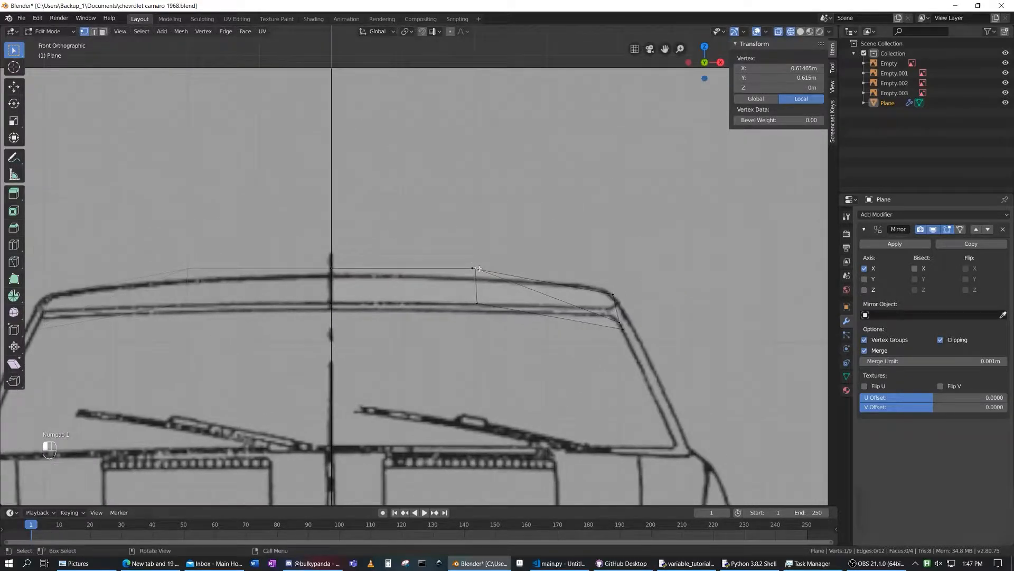
{"action": "left_click", "coordinate": [469, 266], "text": "shift"}
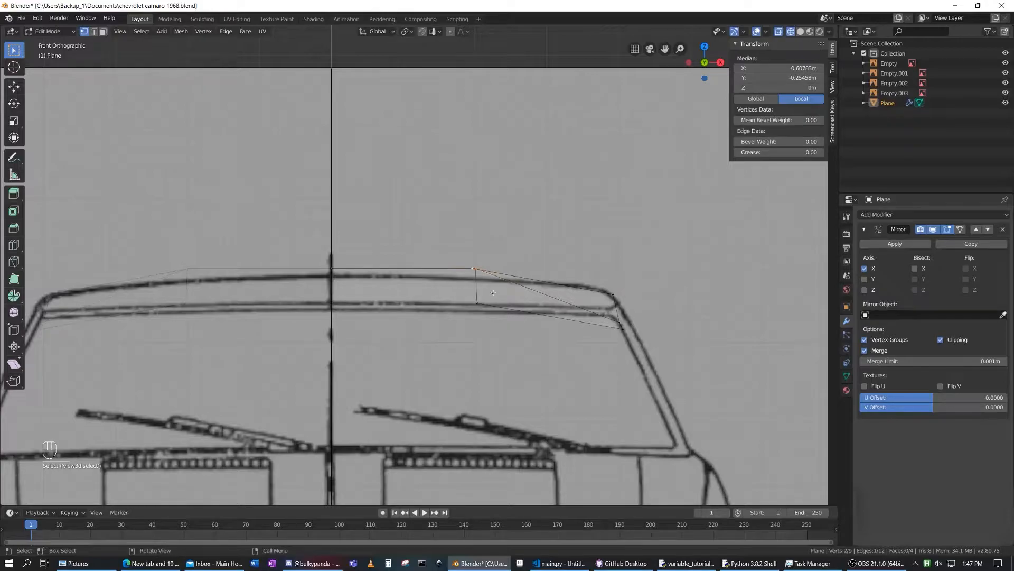
{"action": "key", "text": "g"}
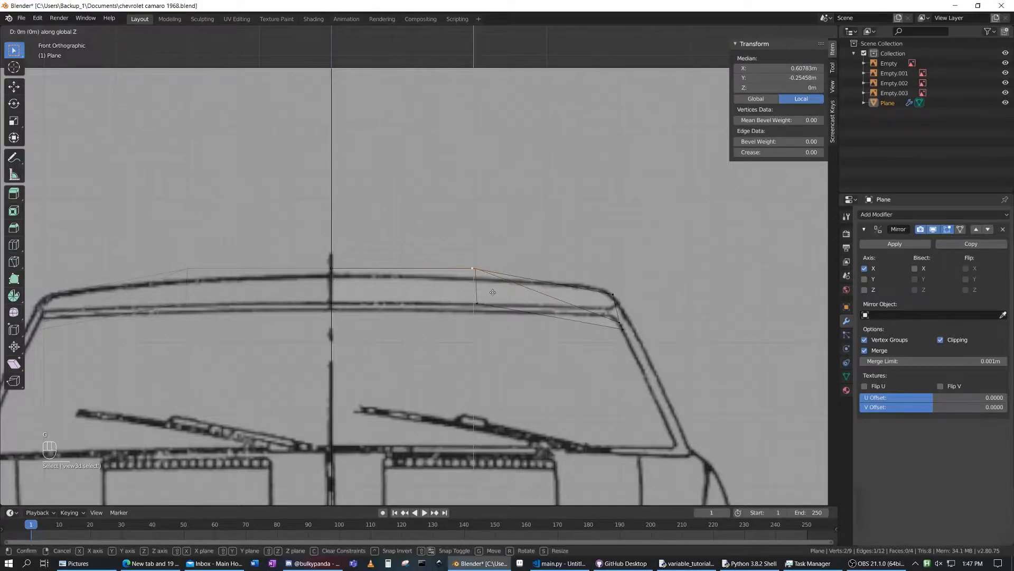
{"action": "left_click", "coordinate": [492, 298]}
- Lower the roof's front and middle centreline vertices about 0.007 m along Z toward the roof line in the front blueprint
{"action": "left_click", "coordinate": [332, 270]}
{"action": "middle_click_drag", "start_coordinate": [331, 270], "coordinate": [406, 244]}
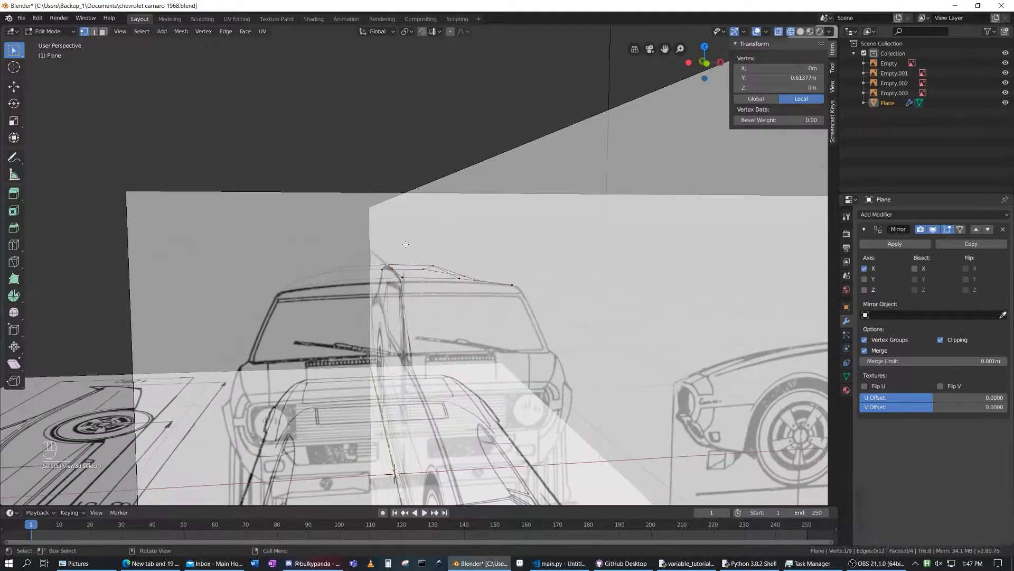
{"action": "key", "text": "KP_3"}
{"action": "key", "text": "KP_1"}
{"action": "scroll", "coordinate": [402, 228], "scroll_direction": "up", "scroll_amount": 8}
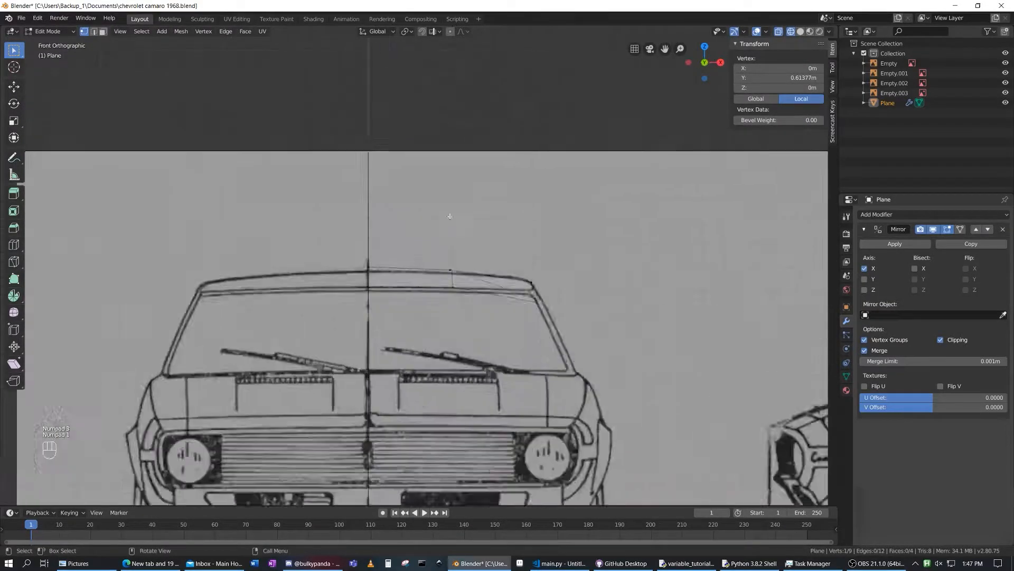
{"action": "key", "text": "b"}
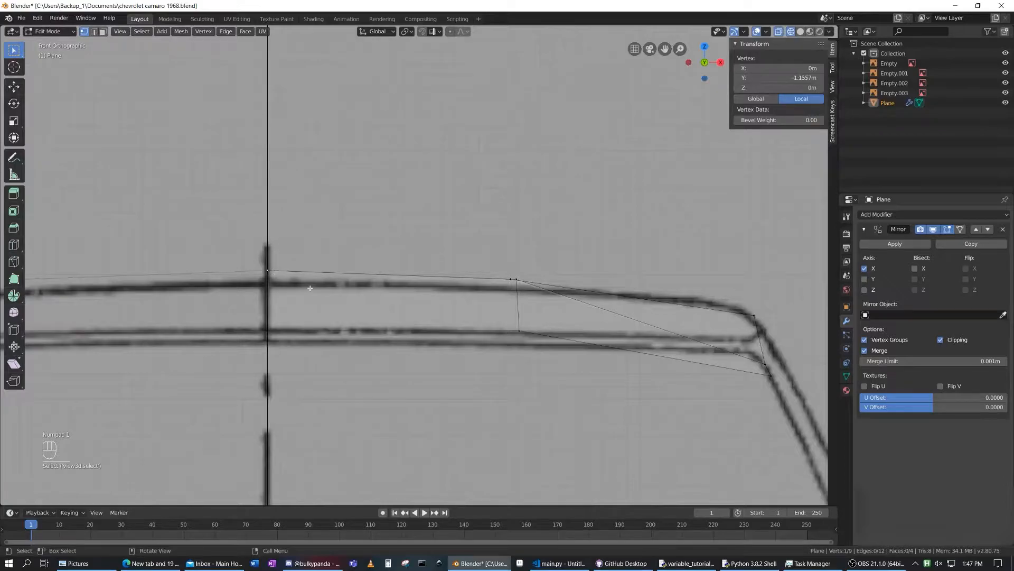
{"action": "left_click_drag", "start_coordinate": [226, 224], "coordinate": [302, 300]}
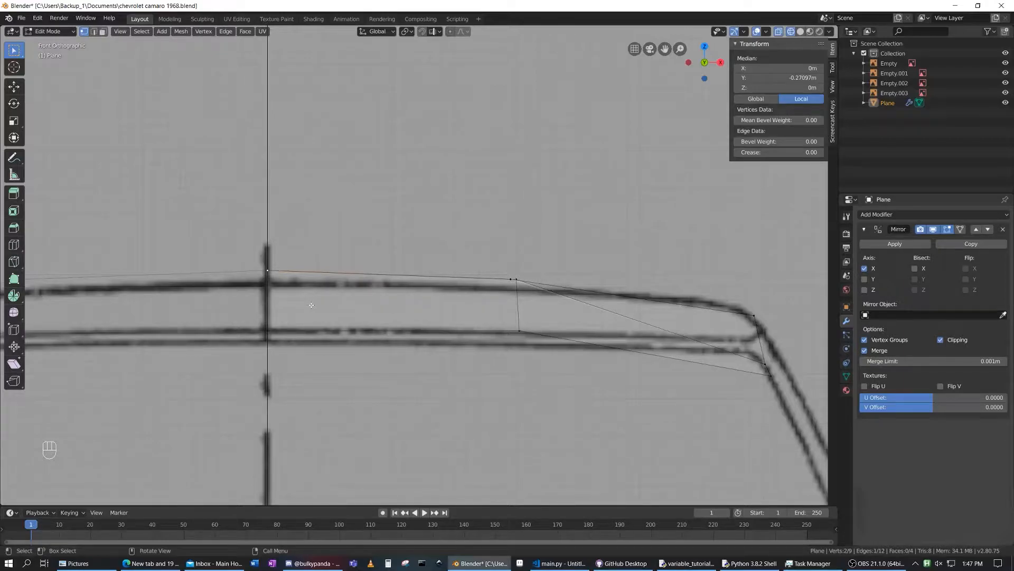
{"action": "key", "text": "g"}
{"action": "key", "text": "z"}
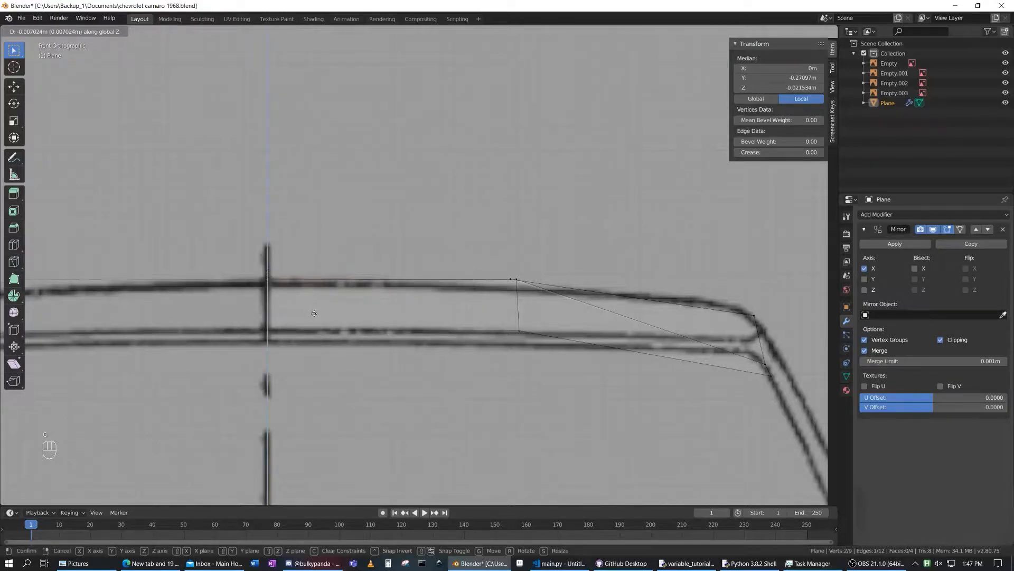
{"action": "left_click", "coordinate": [315, 313]}
- Add a second crosswise loop cut through the roof's front section and slide it forward toward the windshield
{"action": "left_click", "coordinate": [517, 284]}
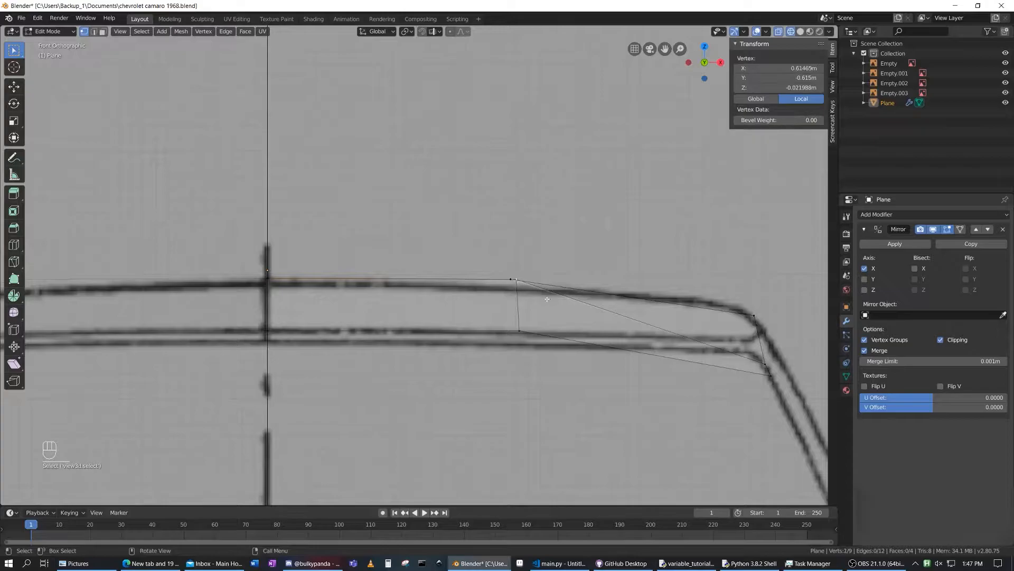
{"action": "middle_click_drag", "start_coordinate": [522, 291], "coordinate": [455, 380]}
{"action": "middle_click_drag", "start_coordinate": [458, 277], "coordinate": [403, 290]}
{"action": "key", "text": "KP_7"}
{"action": "scroll", "coordinate": [406, 221], "scroll_direction": "down", "scroll_amount": 1}
{"action": "middle_click_drag", "start_coordinate": [407, 221], "coordinate": [354, 327]}
{"action": "key", "text": "KP_7"}
{"action": "key", "text": "ctrl+r"}
{"action": "left_click", "coordinate": [384, 316]}
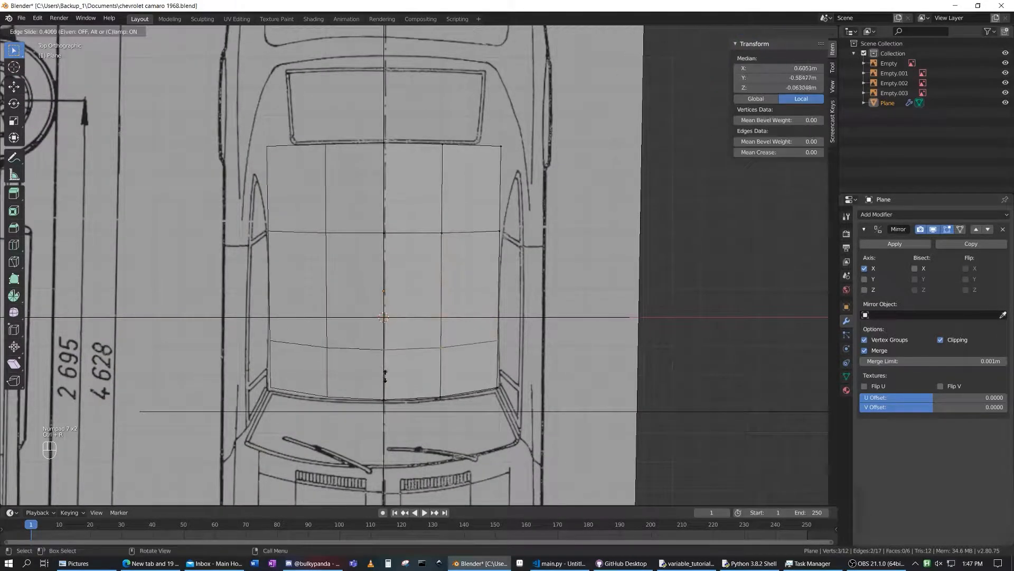
{"action": "left_click", "coordinate": [392, 385]}
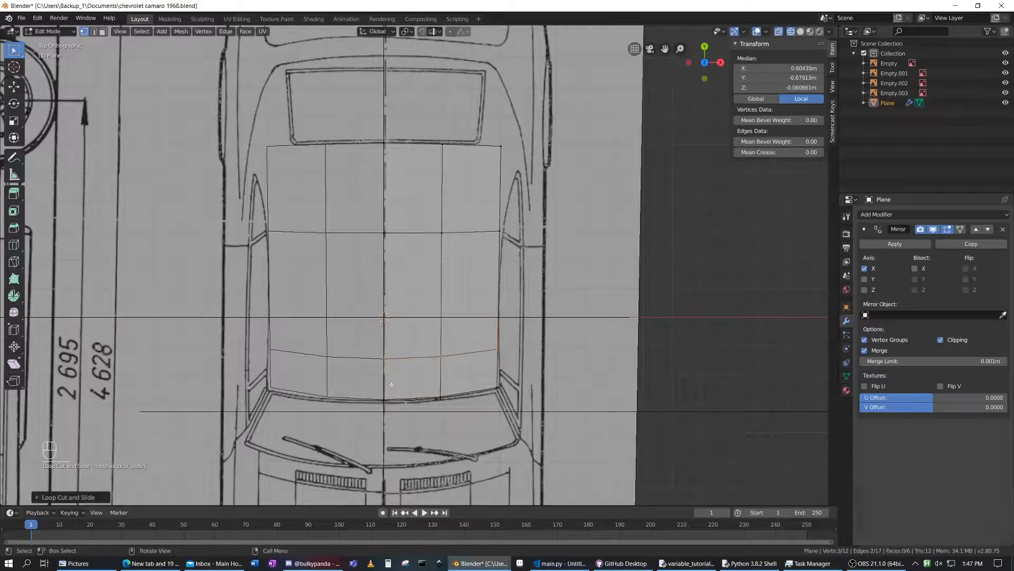
- Lower the front edge's centre and lengthwise-loop vertices about 0.023 m along Z to the windshield's top in the side blueprint
{"action": "key", "text": "KP_3"}
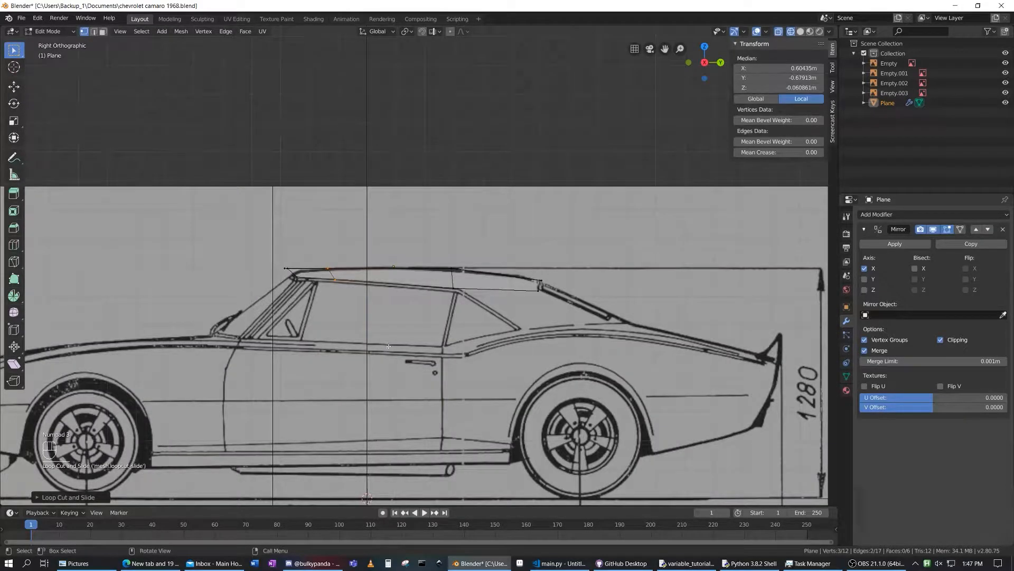
{"action": "scroll", "coordinate": [309, 233], "scroll_direction": "up", "scroll_amount": 4}
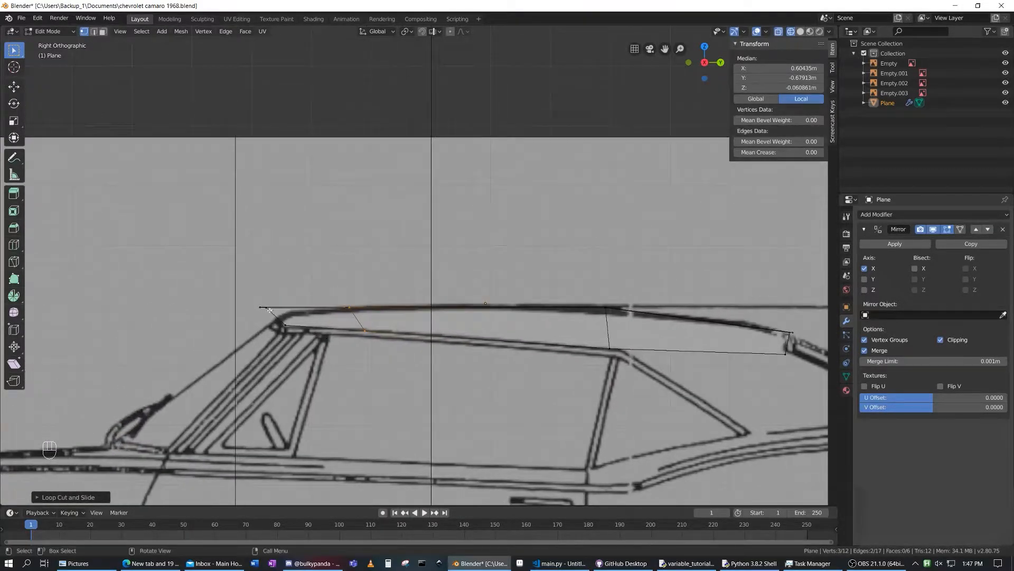
{"action": "left_click", "coordinate": [269, 310]}
{"action": "middle_click_drag", "start_coordinate": [277, 311], "coordinate": [280, 311]}
{"action": "key", "text": "KP_3"}
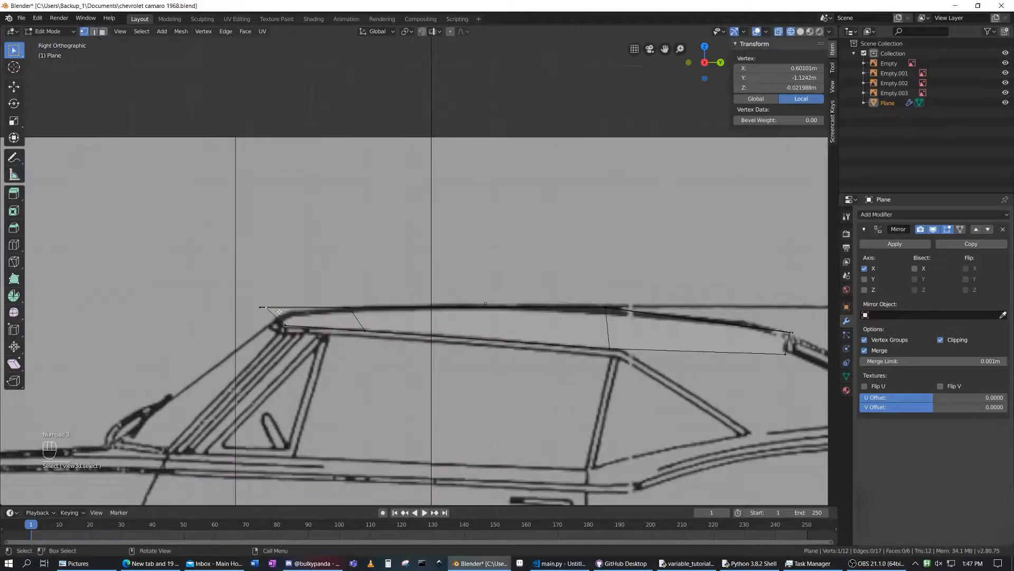
{"action": "key", "text": "b"}
{"action": "left_click_drag", "start_coordinate": [248, 317], "coordinate": [285, 293]}
{"action": "key", "text": "g"}
{"action": "key", "text": "z"}
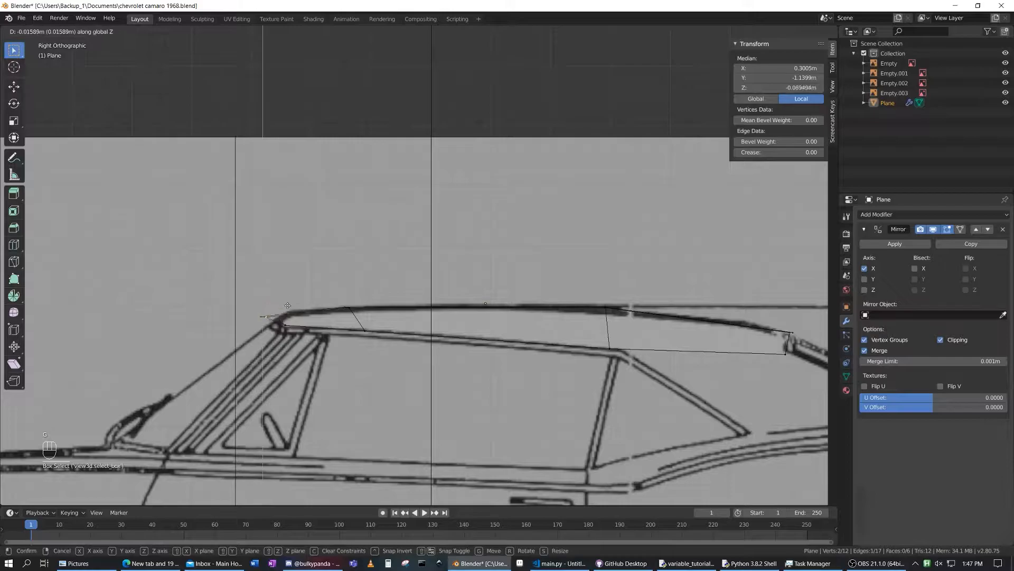
{"action": "left_click", "coordinate": [299, 307]}
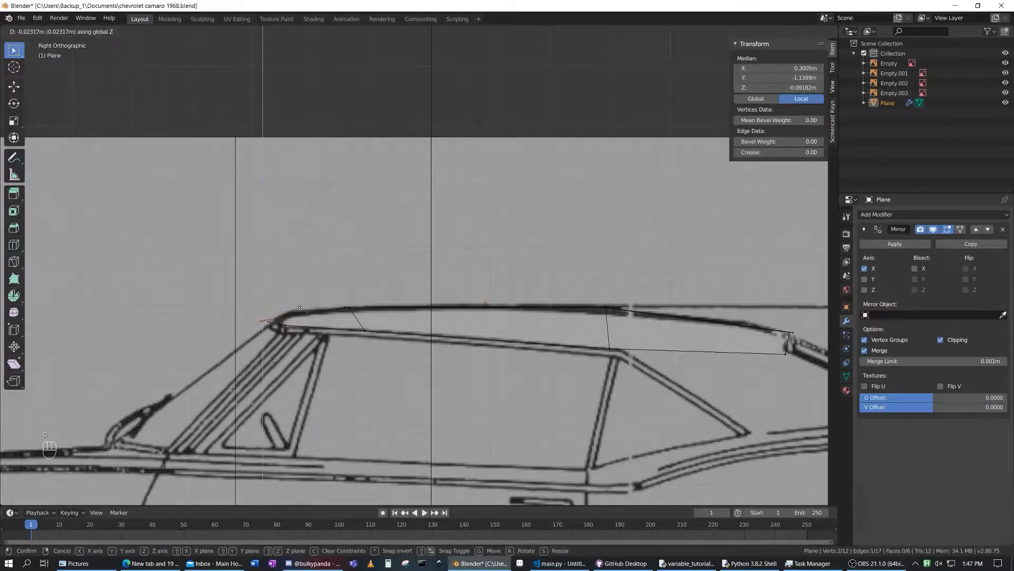
- Move the same two front-edge vertices slightly rearward along Y onto the windshield's upper end in the side blueprint
{"action": "left_click", "coordinate": [368, 329]}
{"action": "left_click", "coordinate": [264, 321]}
{"action": "key", "text": "b"}
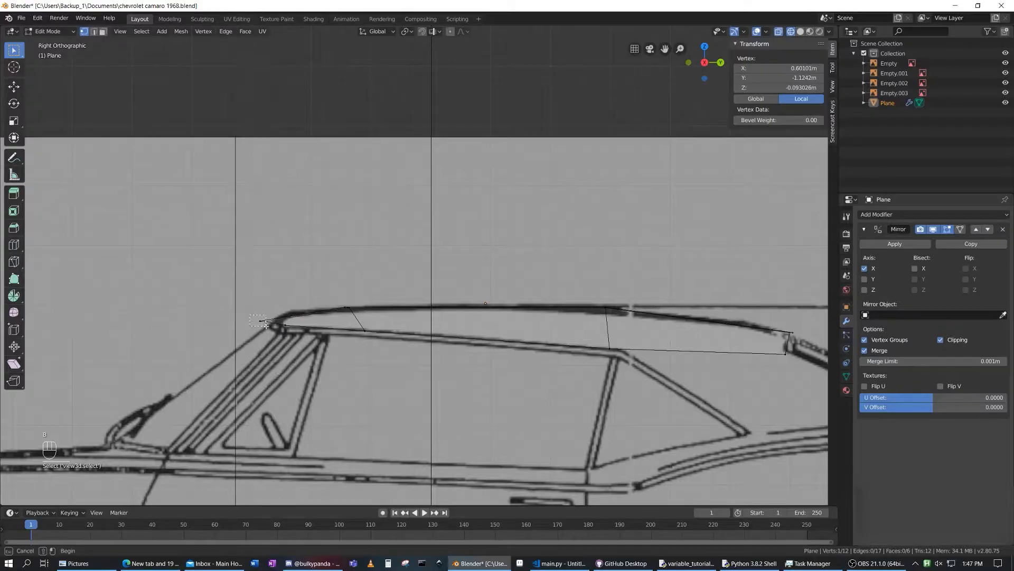
{"action": "left_click_drag", "start_coordinate": [265, 325], "coordinate": [269, 327]}
{"action": "key", "text": "g"}
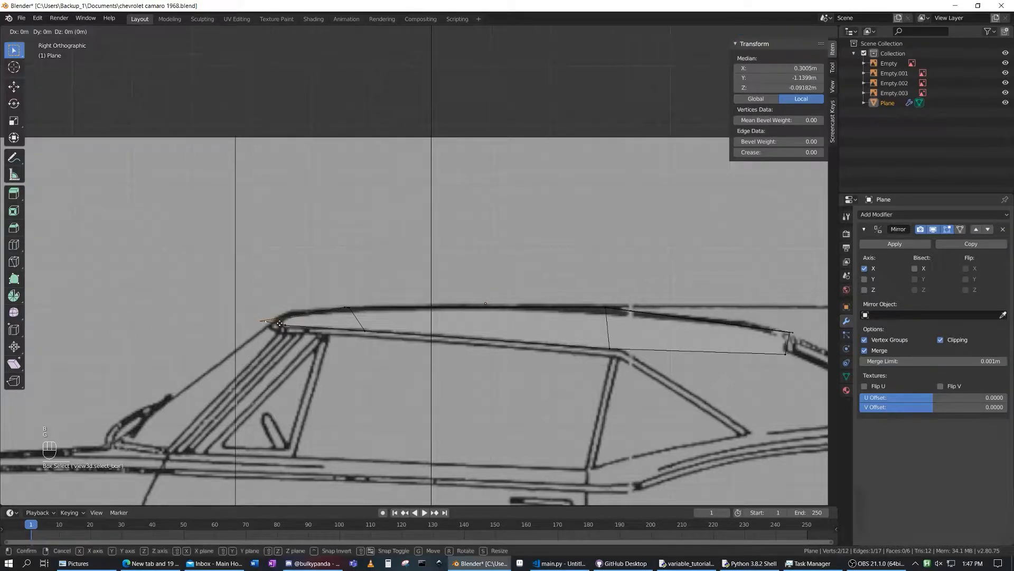
{"action": "key", "text": "y"}
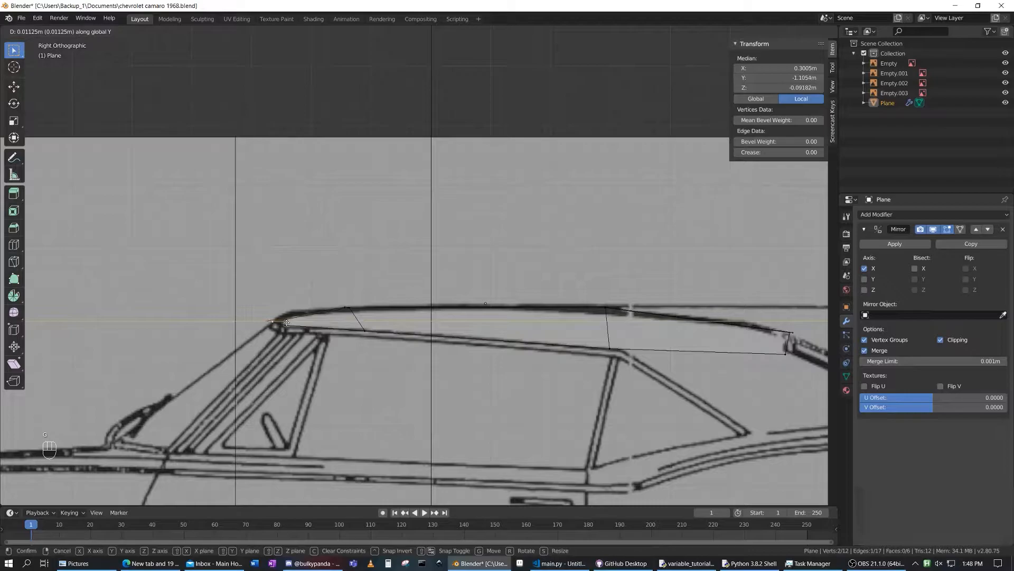
{"action": "left_click", "coordinate": [287, 321]}
- Try to shift the lengthwise loop's vertex on the rear crosswise cut along X in the top view
{"action": "left_click", "coordinate": [354, 308]}
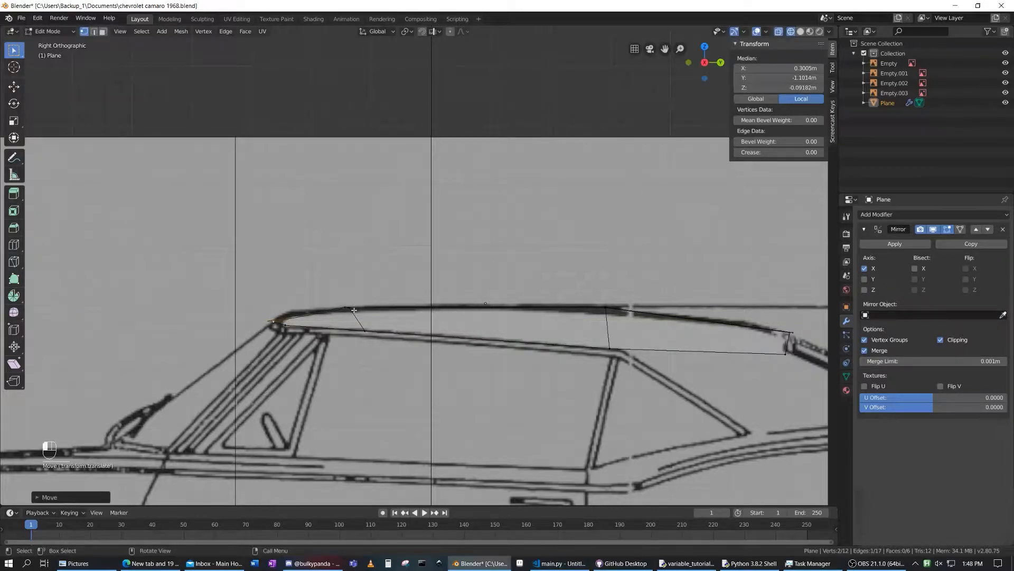
{"action": "middle_click_drag", "start_coordinate": [582, 335], "coordinate": [485, 342]}
{"action": "key", "text": "KP_7"}
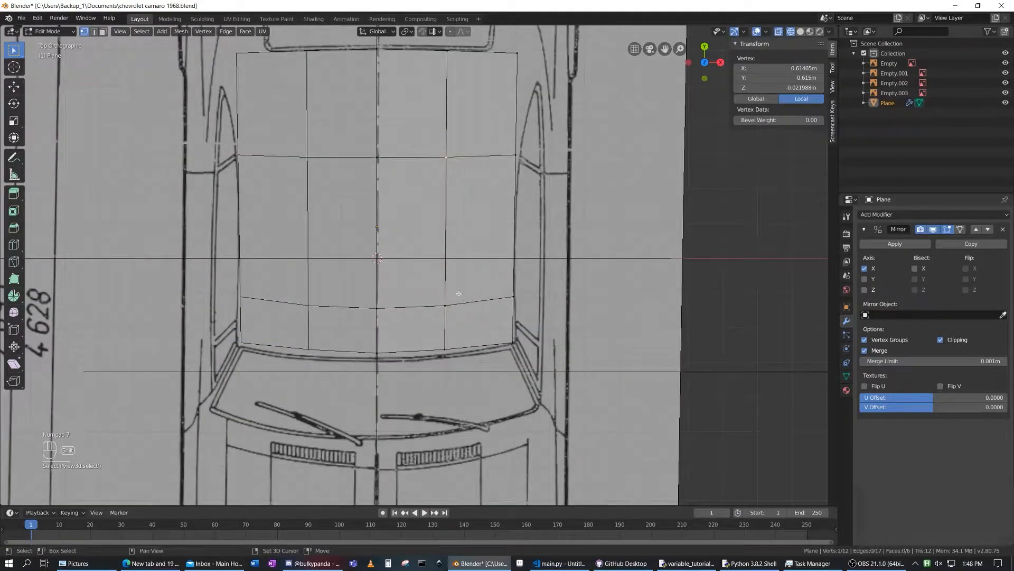
{"action": "left_click", "coordinate": [446, 157], "text": "shift"}
{"action": "key", "text": "g"}
{"action": "key", "text": "x"}
{"action": "left_click", "coordinate": [491, 217]}
{"action": "key", "text": "ctrl+z"}
- Move the whole lengthwise edge loop about 0.064 m outward along X, toward the roof's side edge
{"action": "left_click", "coordinate": [446, 148], "text": "alt+shift"}
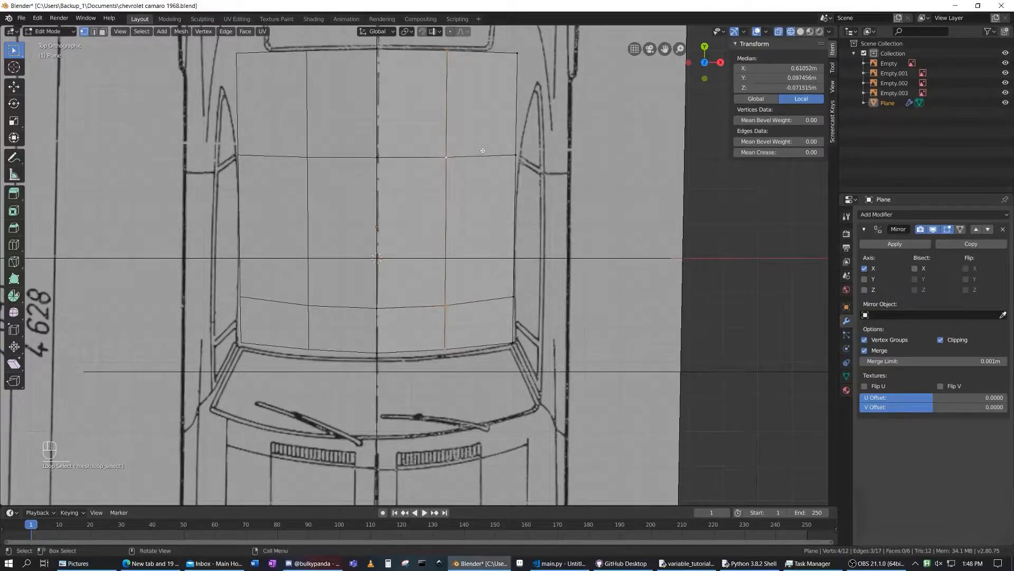
{"action": "key", "text": "g"}
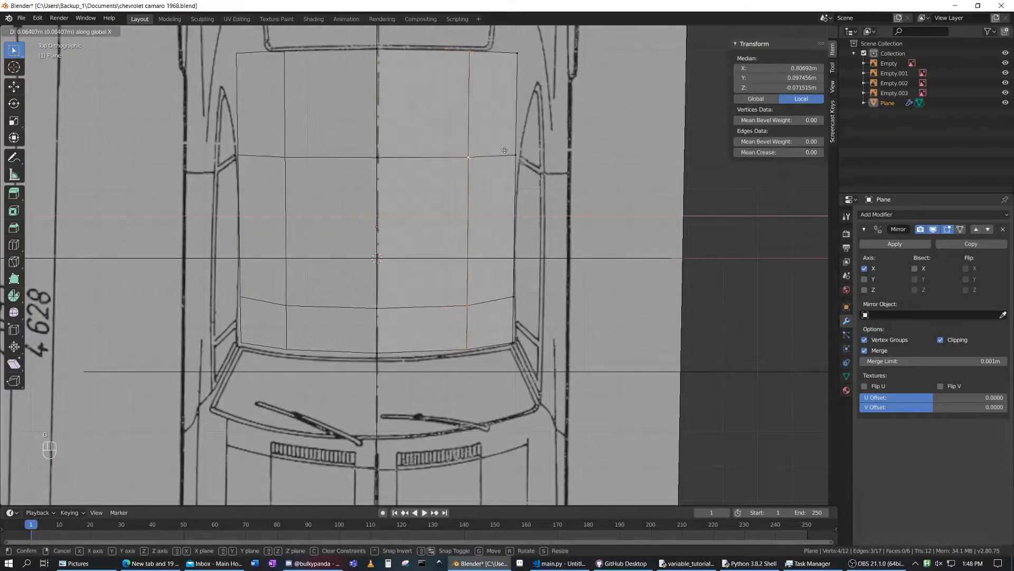
{"action": "left_click", "coordinate": [502, 154]}
{"action": "key", "text": "KP_3"}
{"action": "scroll", "coordinate": [520, 154], "scroll_direction": "up", "scroll_amount": 3}
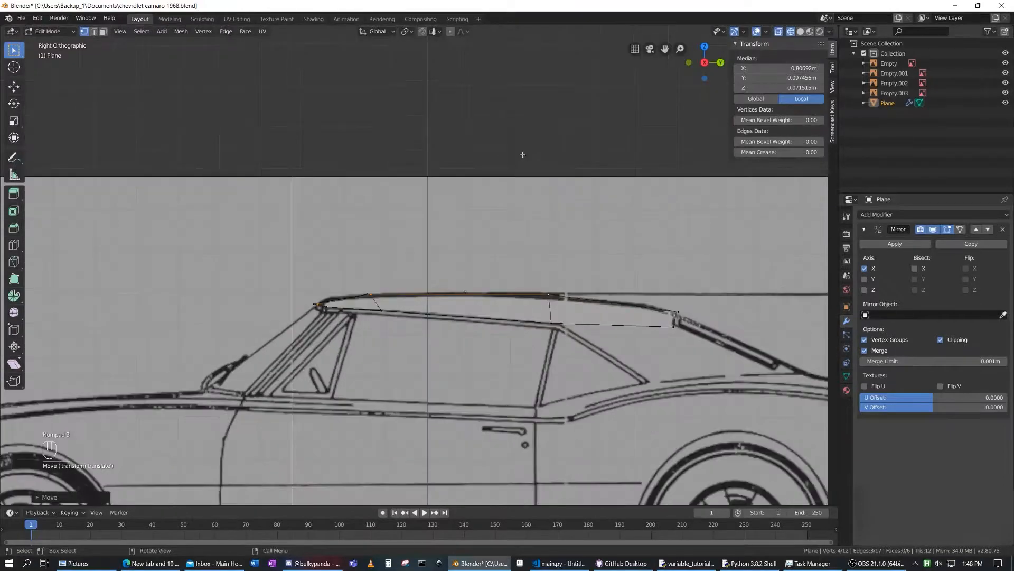
- Lower the lengthwise edge loop about 0.011 m along Z below the roof's centre line in the side view
{"action": "key", "text": "g"}
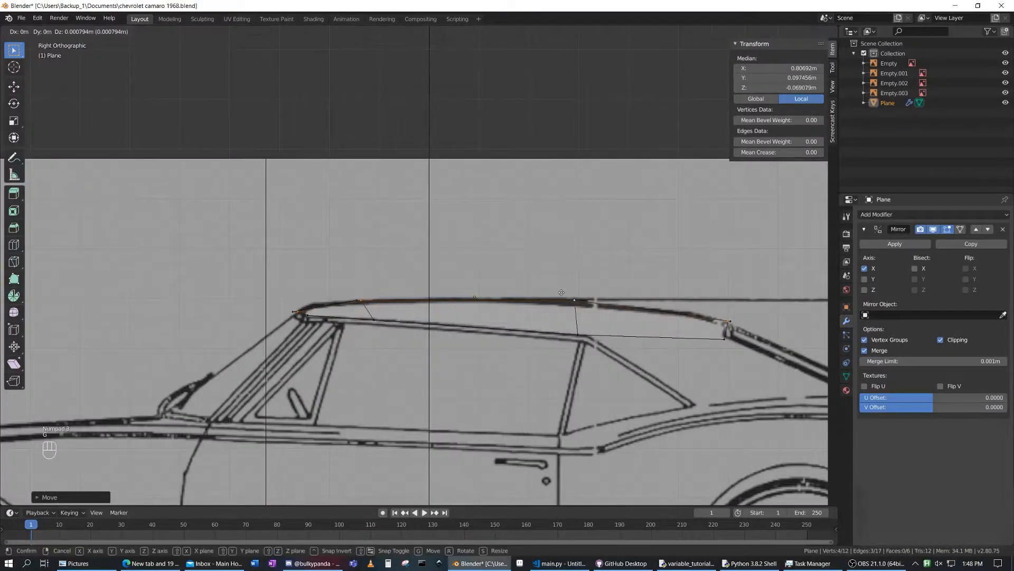
{"action": "key", "text": "z"}
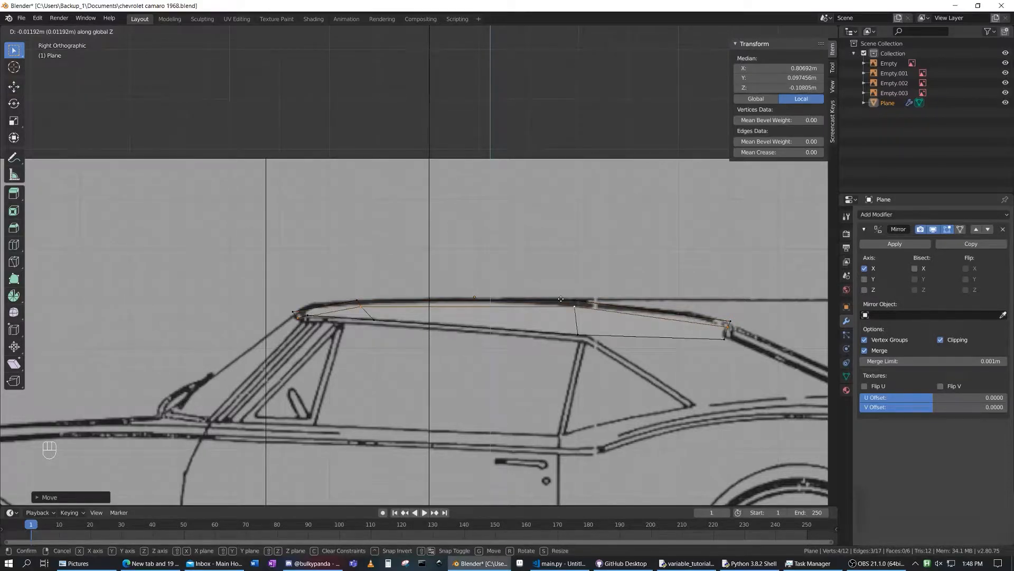
{"action": "left_click", "coordinate": [562, 299]}
{"action": "middle_click_drag", "start_coordinate": [562, 300], "coordinate": [536, 321]}
{"action": "key", "text": "KP_3"}
{"action": "scroll", "coordinate": [536, 321], "scroll_direction": "up", "scroll_amount": 5}
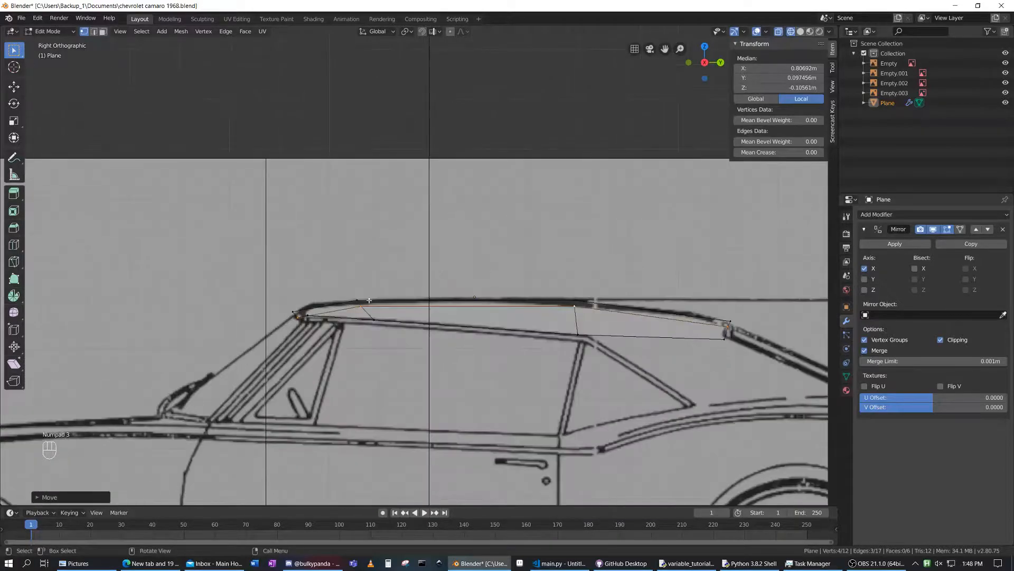
- Adjust the lengthwise loop's front-edge vertex to the roof's front outline in the side blueprint
{"action": "left_click", "coordinate": [270, 321]}
{"action": "middle_click_drag", "start_coordinate": [270, 321], "coordinate": [274, 377]}
{"action": "left_click", "coordinate": [274, 377]}
{"action": "key", "text": "KP_3"}
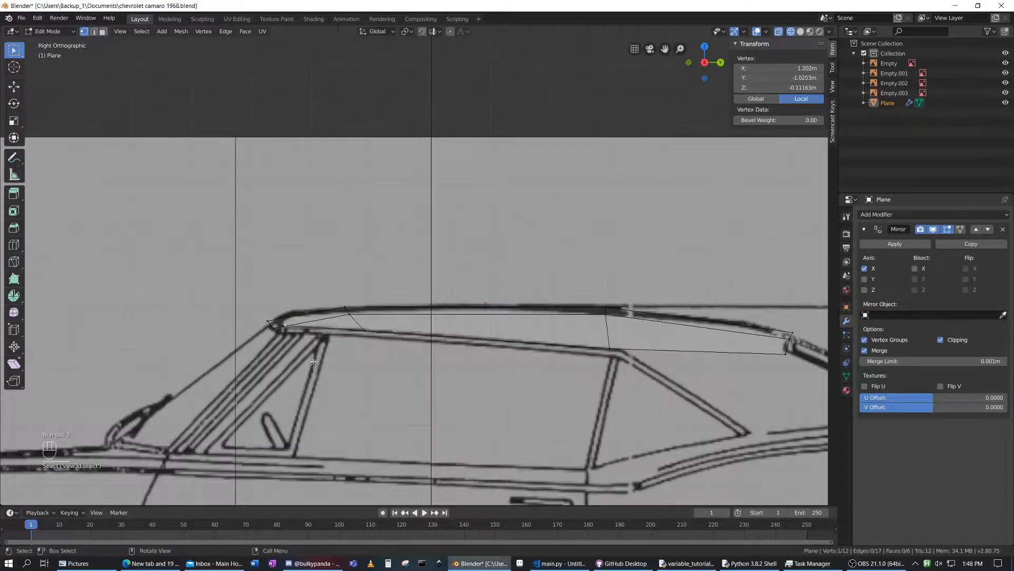
{"action": "left_click", "coordinate": [270, 337]}
{"action": "key", "text": "g"}
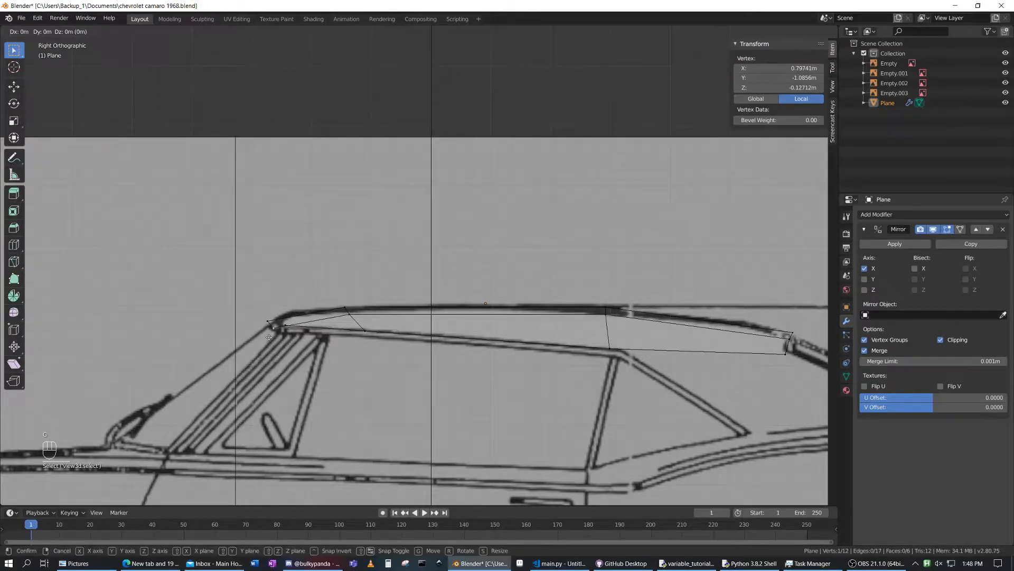
{"action": "left_click", "coordinate": [280, 330]}
- Lower the roof's outer front corner vertex about 0.002 m along Z to the windshield pillar's upper end
{"action": "left_click", "coordinate": [302, 343]}
{"action": "key", "text": "g"}
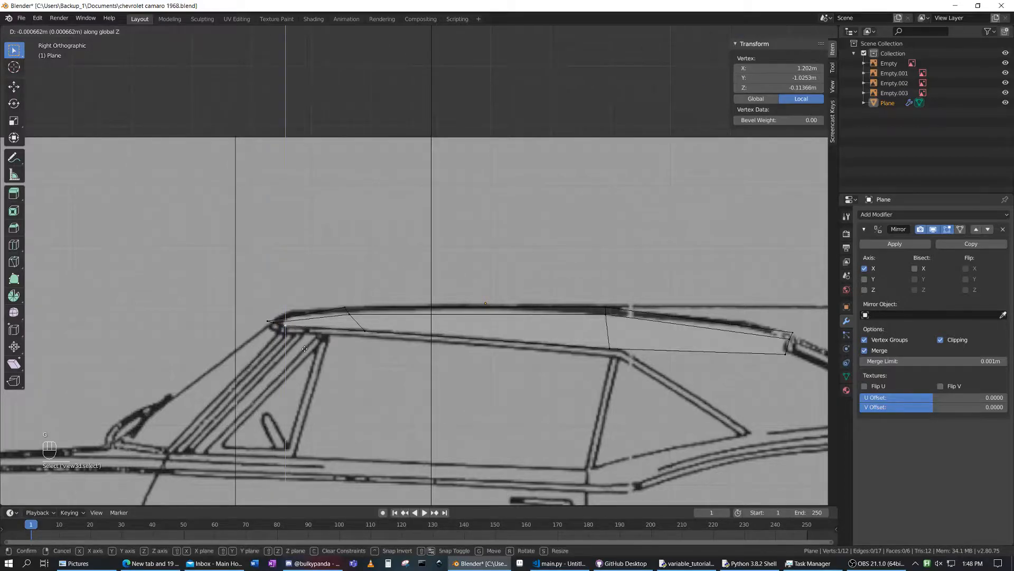
{"action": "left_click", "coordinate": [307, 350]}
{"action": "middle_click_drag", "start_coordinate": [333, 420], "coordinate": [403, 434]}
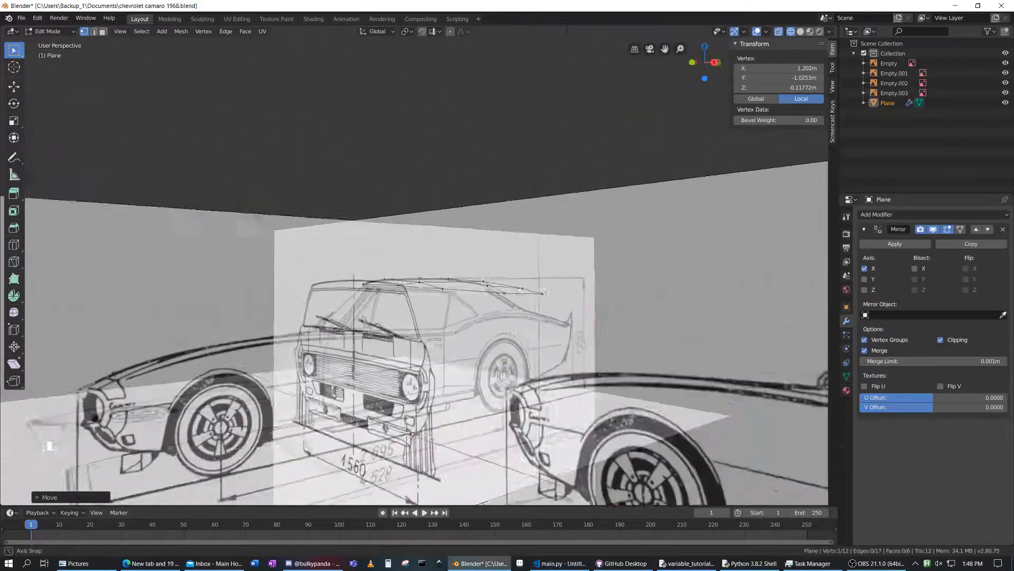
- Extrude the rear section of the roof's side edge down and rearward to the quarter window's rear lower corner
{"action": "key", "text": "KP_3"}
{"action": "scroll", "coordinate": [563, 320], "scroll_direction": "up", "scroll_amount": 5}
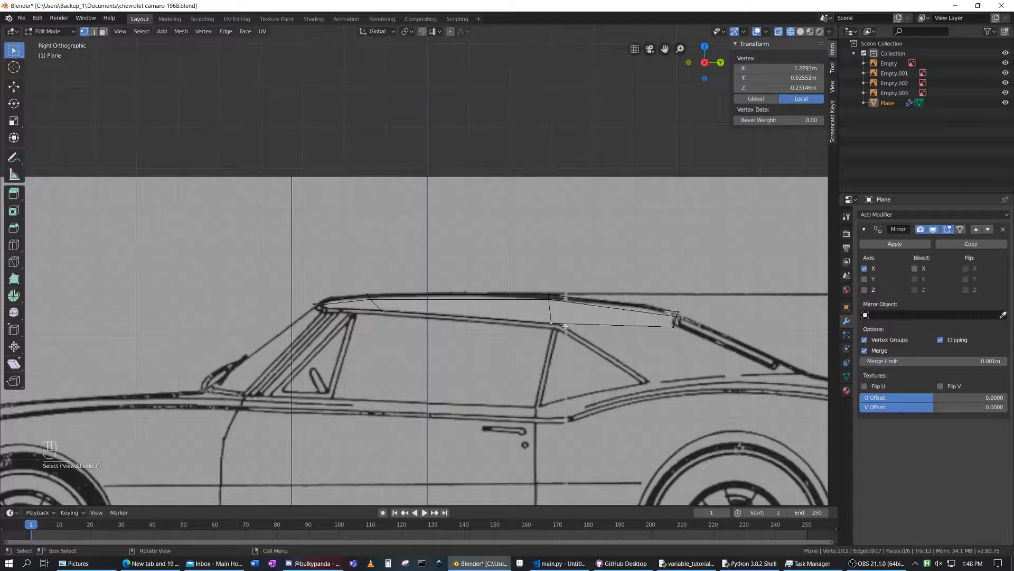
{"action": "left_click", "coordinate": [669, 316], "text": "shift"}
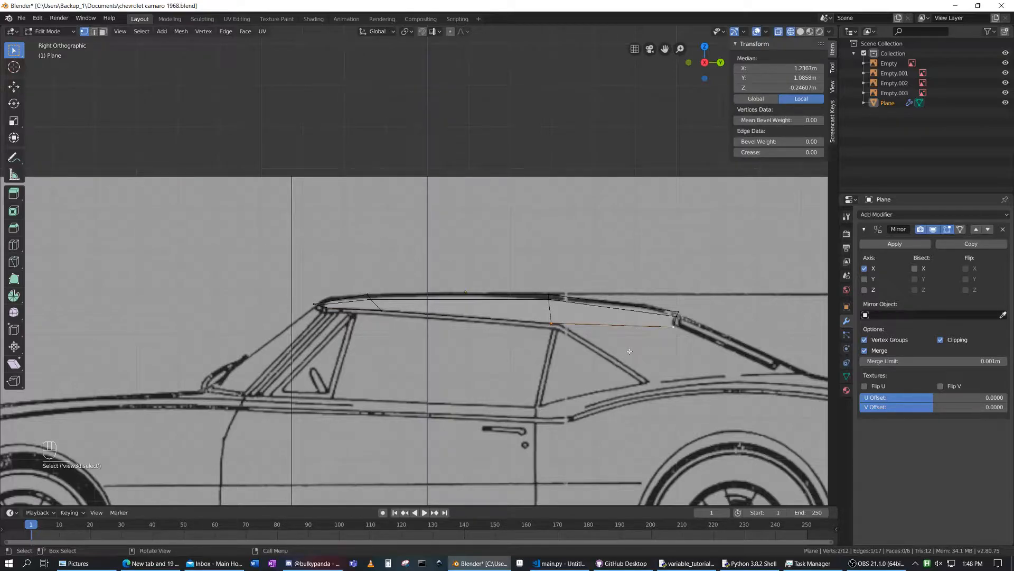
{"action": "key", "text": "e"}
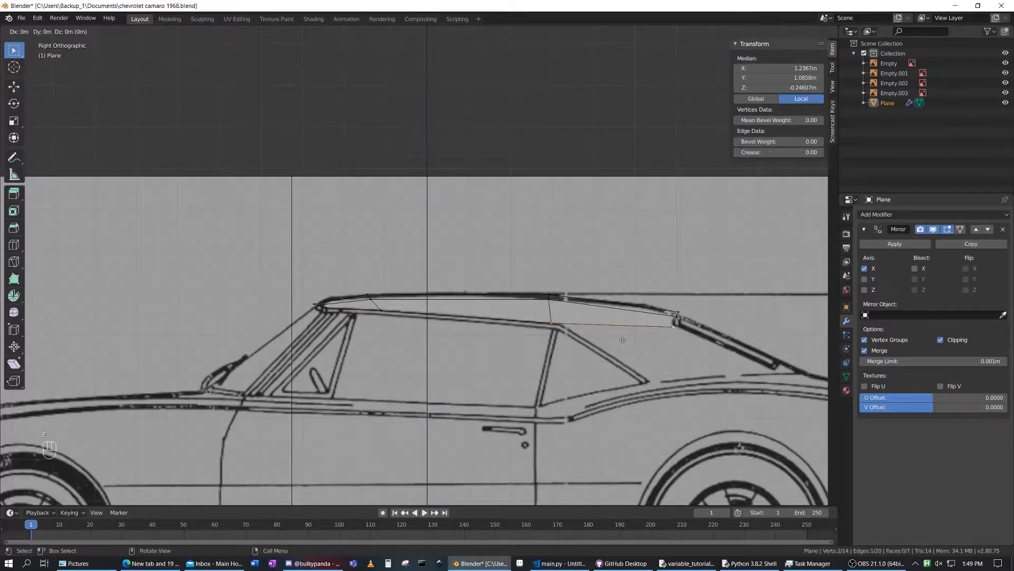
{"action": "left_click", "coordinate": [719, 396]}
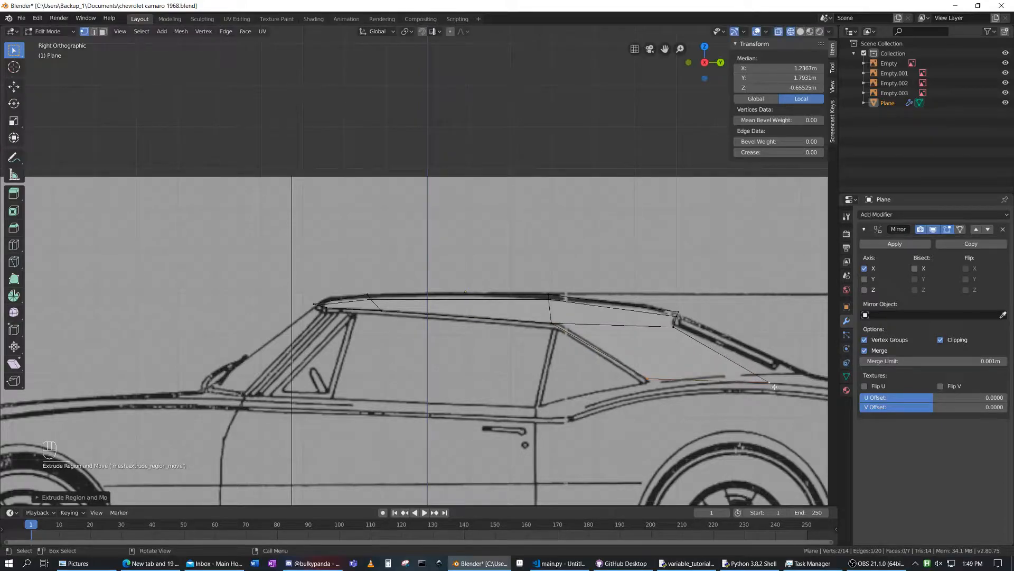
- Move the extruded edge's rear vertex up onto the lower end of the rear window in the side blueprint
{"action": "left_click", "coordinate": [772, 383]}
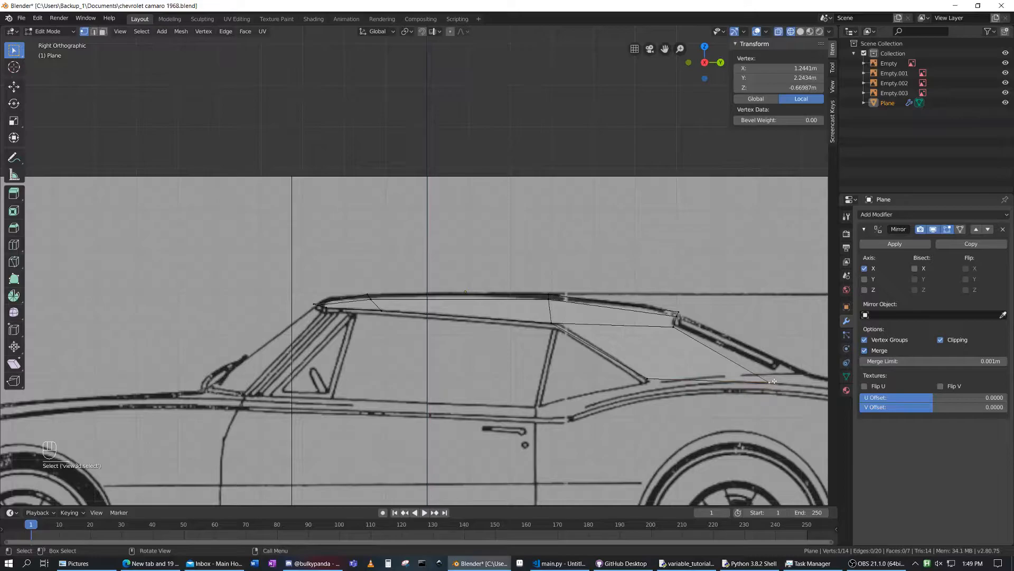
{"action": "key", "text": "g"}
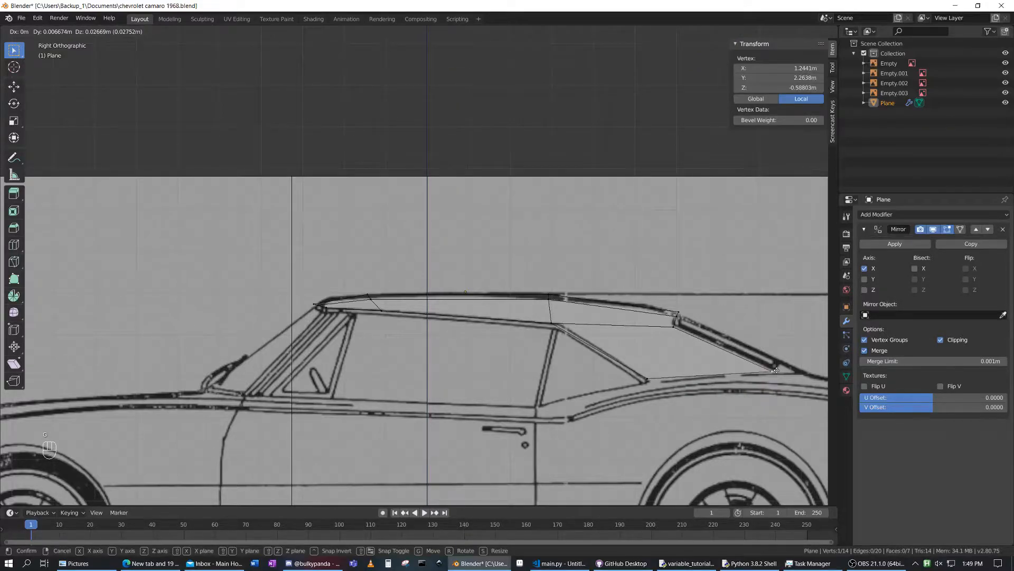
{"action": "left_click", "coordinate": [776, 370]}
- Move the whole extruded side edge about 0.059 m outward along X in the top view
{"action": "key", "text": "KP_7"}
{"action": "middle_click_drag", "start_coordinate": [664, 273], "coordinate": [514, 419], "text": "shift"}
{"action": "left_click", "coordinate": [455, 348], "text": "shift"}
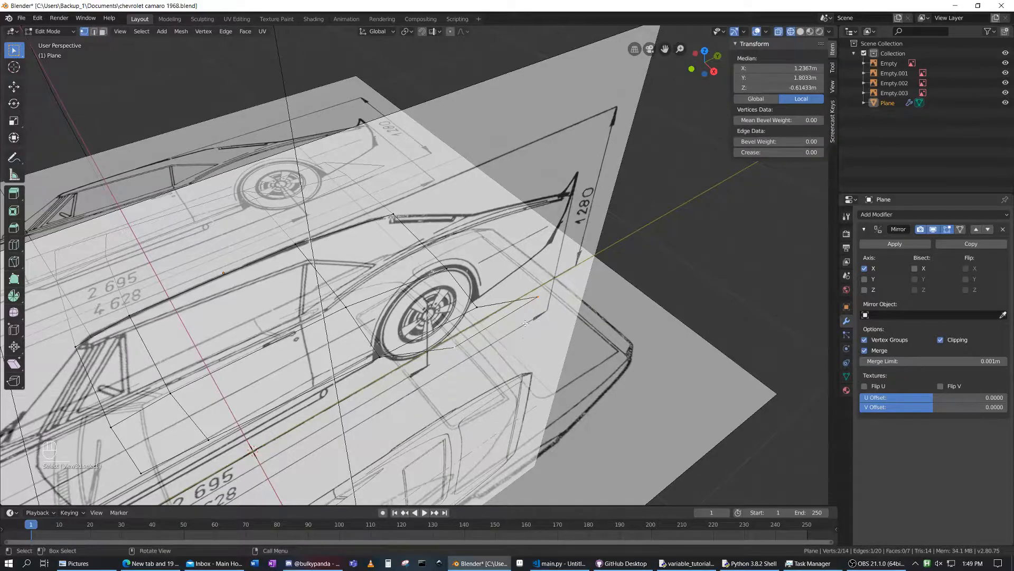
{"action": "key", "text": "KP_7"}
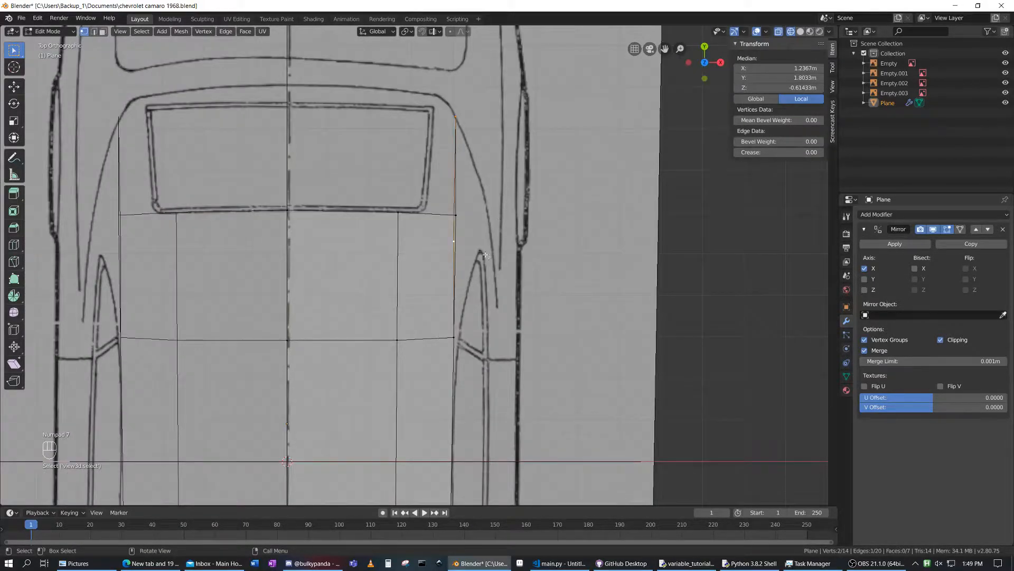
{"action": "key", "text": "g"}
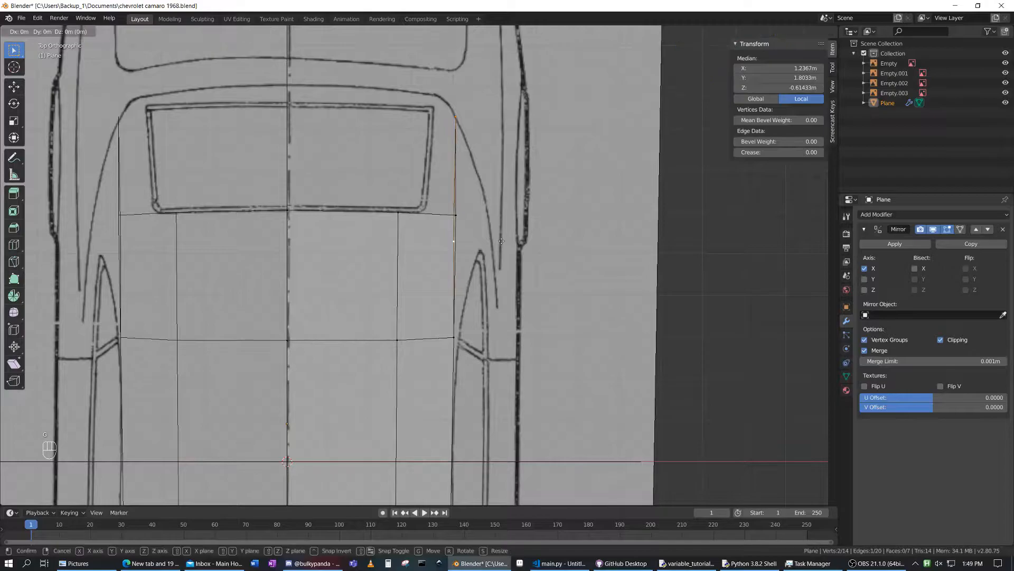
{"action": "key", "text": "x"}
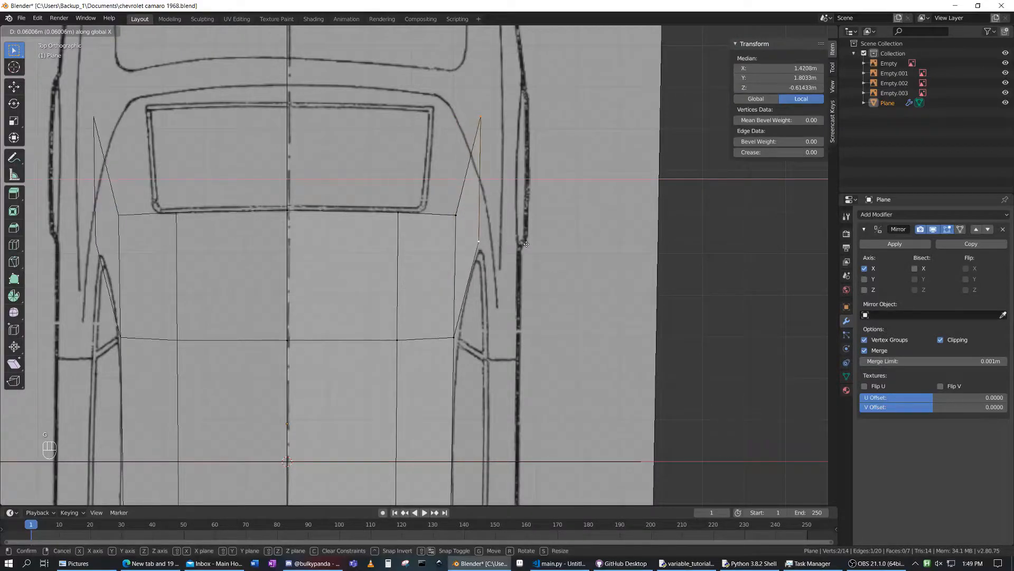
{"action": "left_click", "coordinate": [525, 245]}
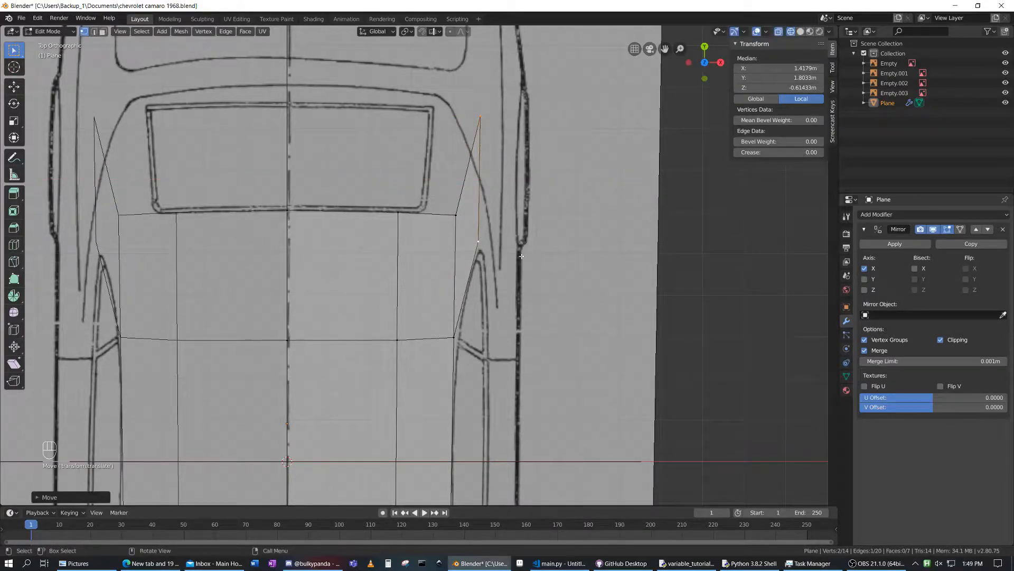
- Move the extruded edge's rear vertex back inward along X onto the rear pillar's outline in the top blueprint
{"action": "key", "text": "KP_3"}
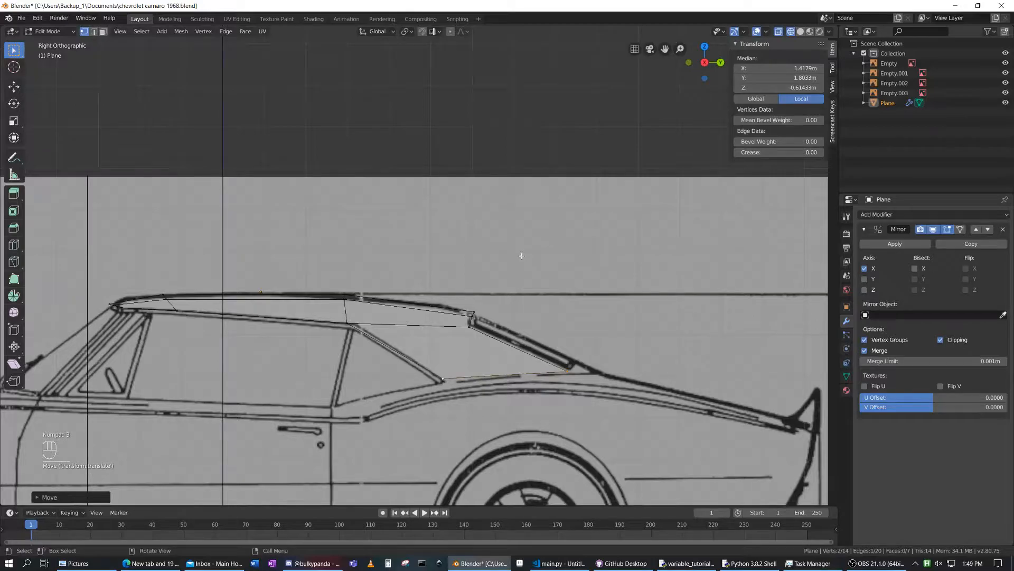
{"action": "key", "text": "KP_7"}
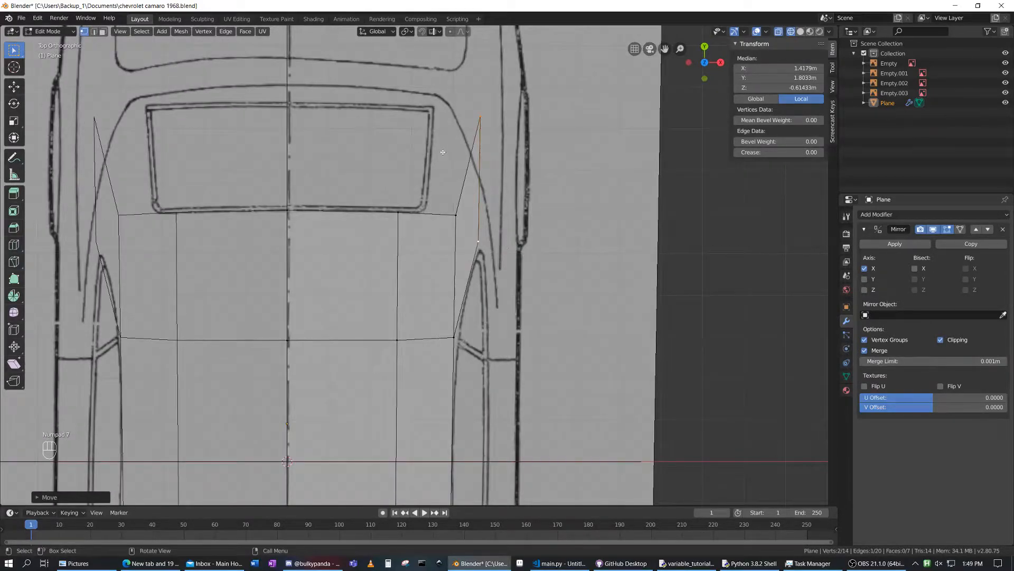
{"action": "left_click", "coordinate": [479, 116]}
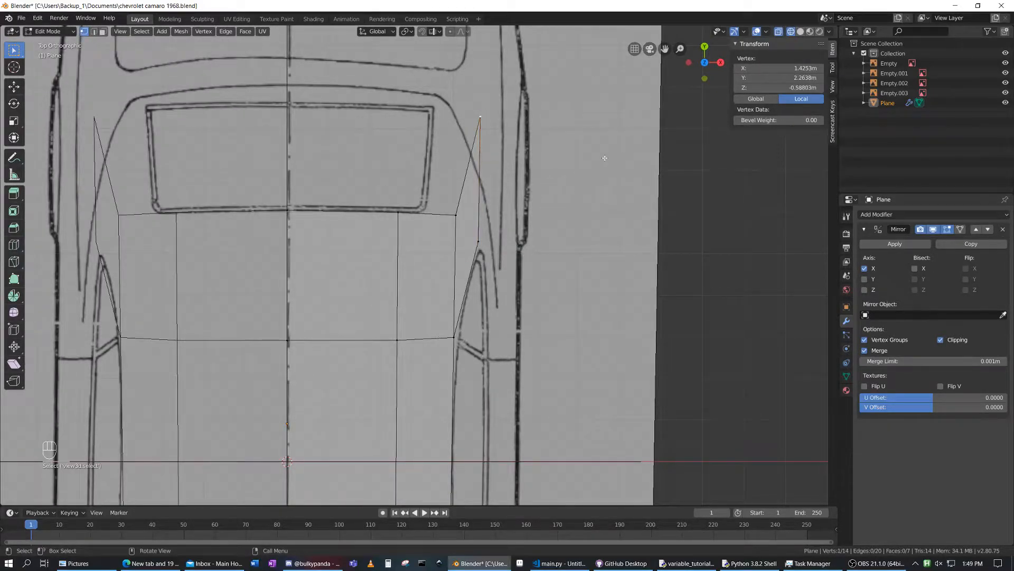
{"action": "key", "text": "g"}
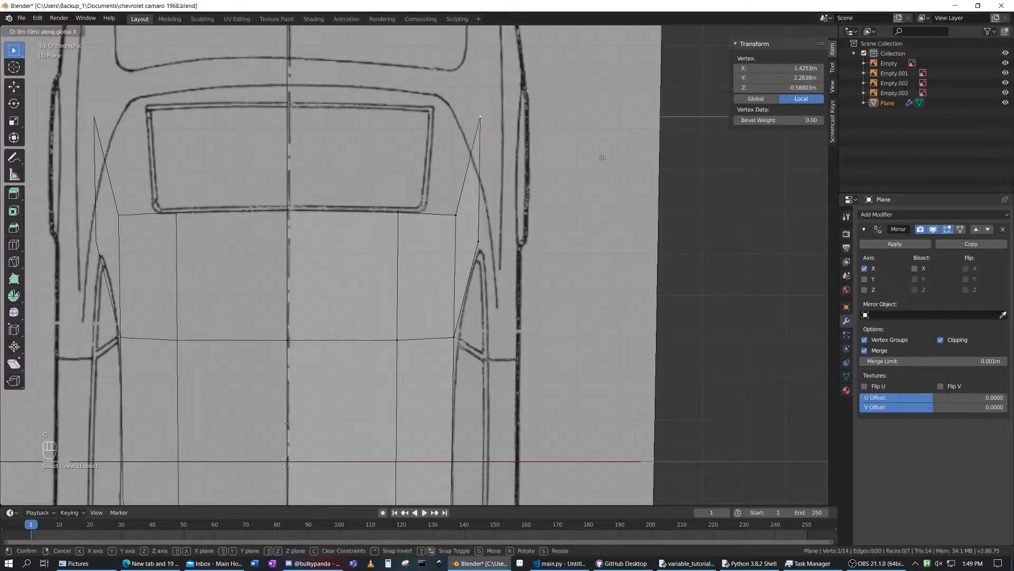
{"action": "left_click", "coordinate": [582, 156]}
{"action": "left_click", "coordinate": [483, 231]}
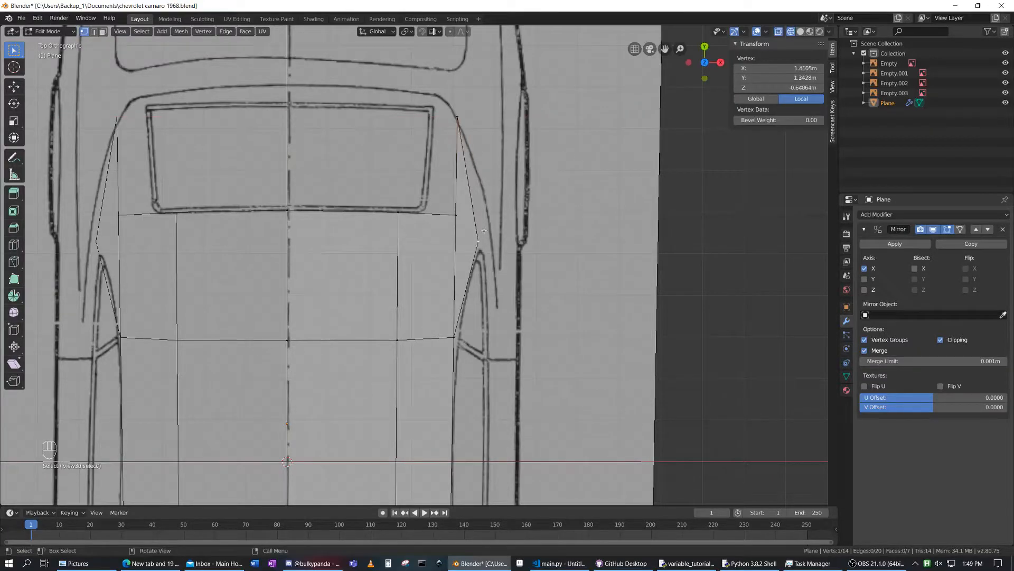
{"action": "key", "text": "g"}
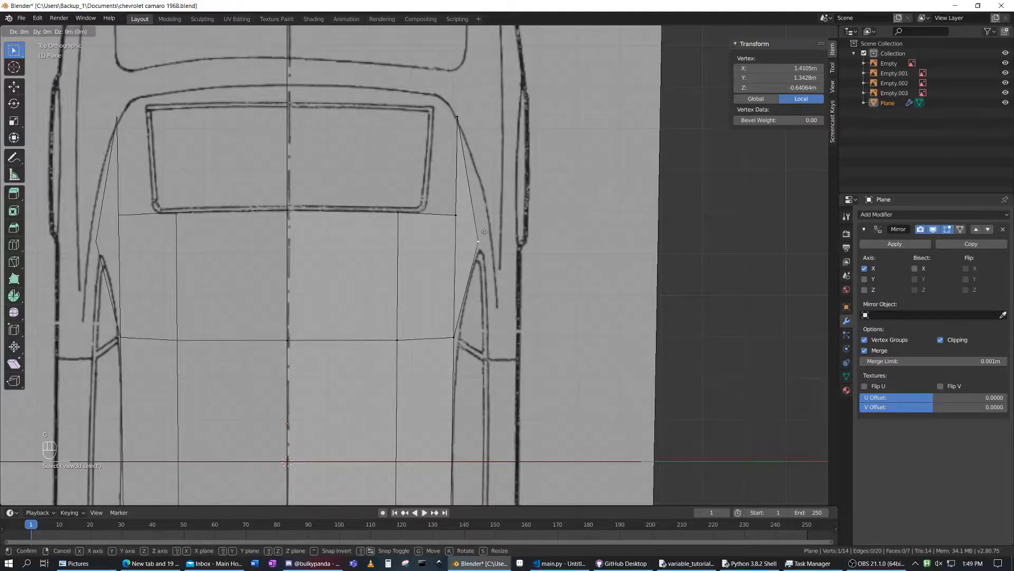
{"action": "left_click", "coordinate": [485, 232]}
- Move the roof's outer front corner vertex about 0.01 m outward onto the windshield pillar's upper end in the top view
{"action": "mouse_move", "coordinate": [716, 242]}
{"action": "middle_mouse_down"}
{"action": "mouse_move", "coordinate": [470, 143]}
{"action": "mouse_move", "coordinate": [483, 138]}
{"action": "mouse_move", "coordinate": [463, 197]}
{"action": "mouse_move", "coordinate": [554, 146]}
{"action": "middle_mouse_up"}
{"action": "key", "text": "KP_3"}
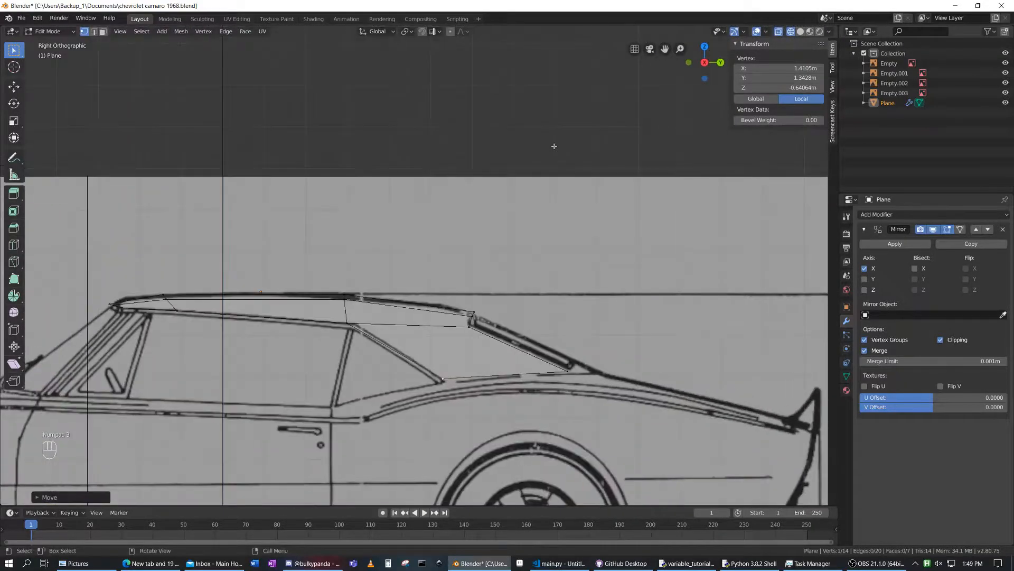
{"action": "scroll", "coordinate": [615, 277], "scroll_direction": "up", "scroll_amount": 2}
{"action": "middle_click_drag", "start_coordinate": [460, 405], "coordinate": [682, 350], "text": "shift"}
{"action": "mouse_move", "coordinate": [228, 306]}
{"action": "middle_mouse_down", "text": "shift"}
{"action": "mouse_move", "coordinate": [487, 314]}
{"action": "mouse_move", "coordinate": [518, 290]}
{"action": "middle_mouse_up", "text": "shift"}
{"action": "left_click", "coordinate": [487, 314]}
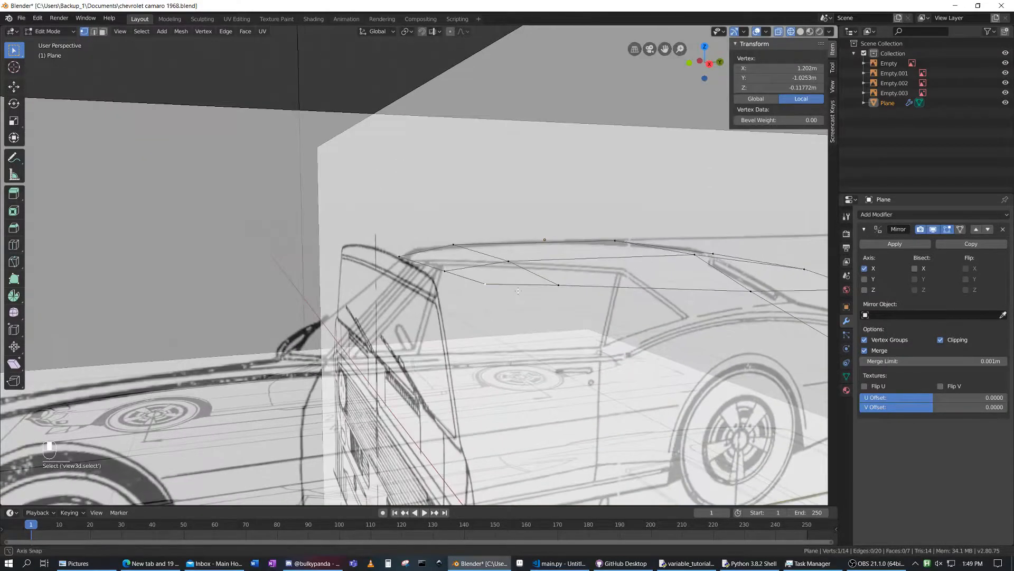
{"action": "key", "text": "KP_7"}
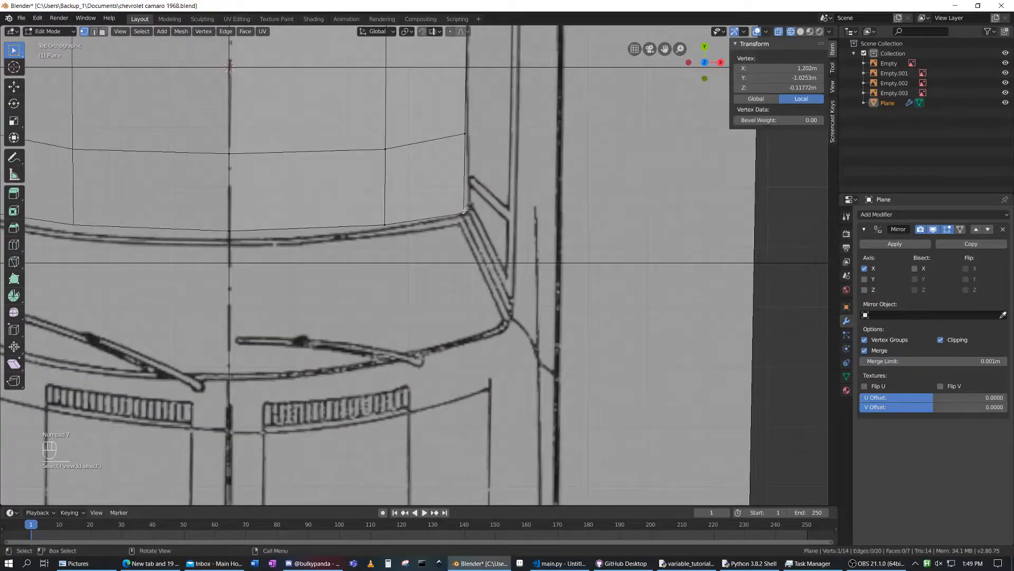
{"action": "left_click", "coordinate": [471, 213]}
{"action": "key", "text": "g"}
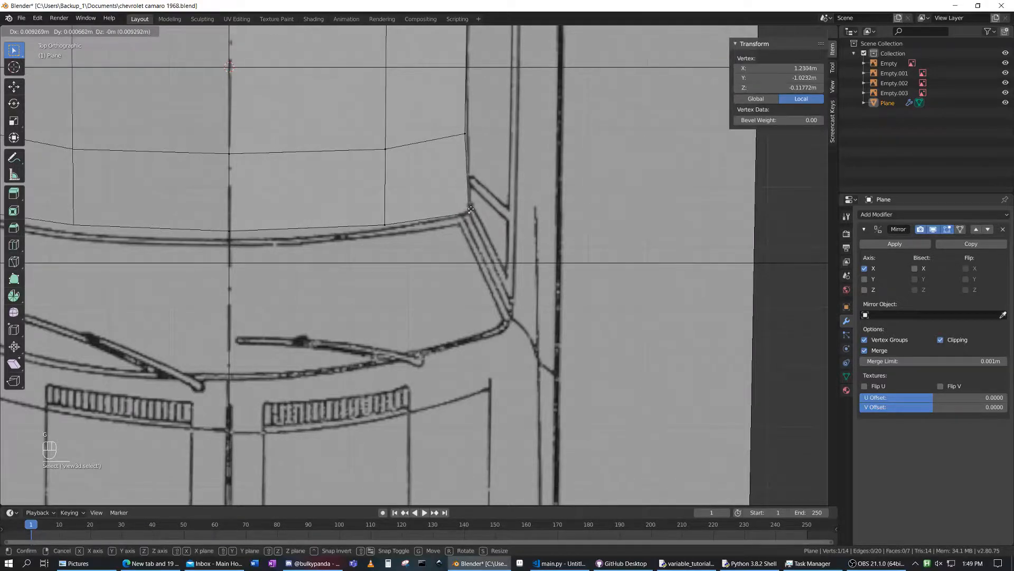
{"action": "left_click", "coordinate": [472, 153]}
- Move the front crosswise cut's outer vertex about 0.003 m outward along X onto the roof's side line
{"action": "left_click", "coordinate": [475, 135]}
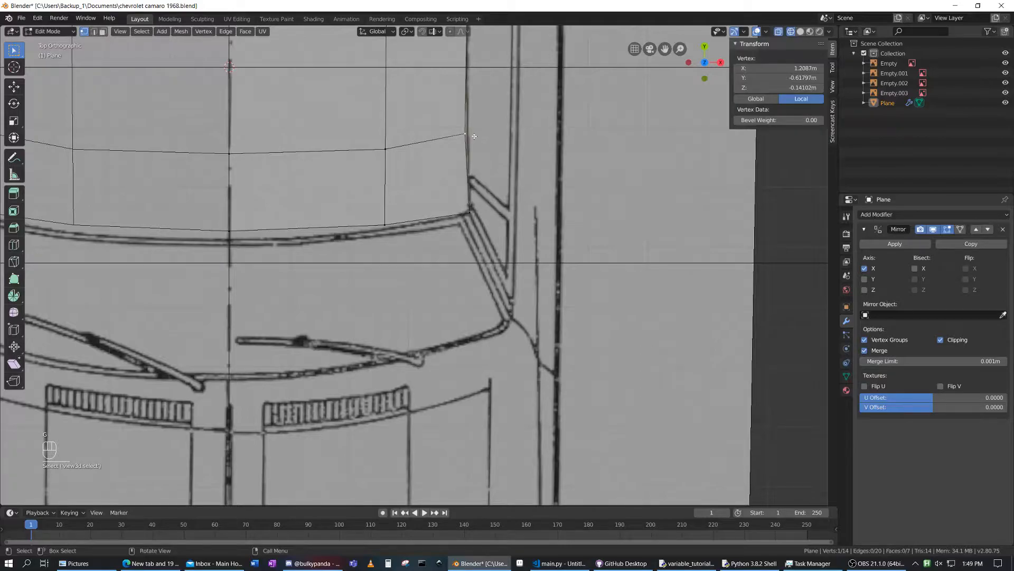
{"action": "key", "text": "g"}
{"action": "left_click", "coordinate": [476, 136]}
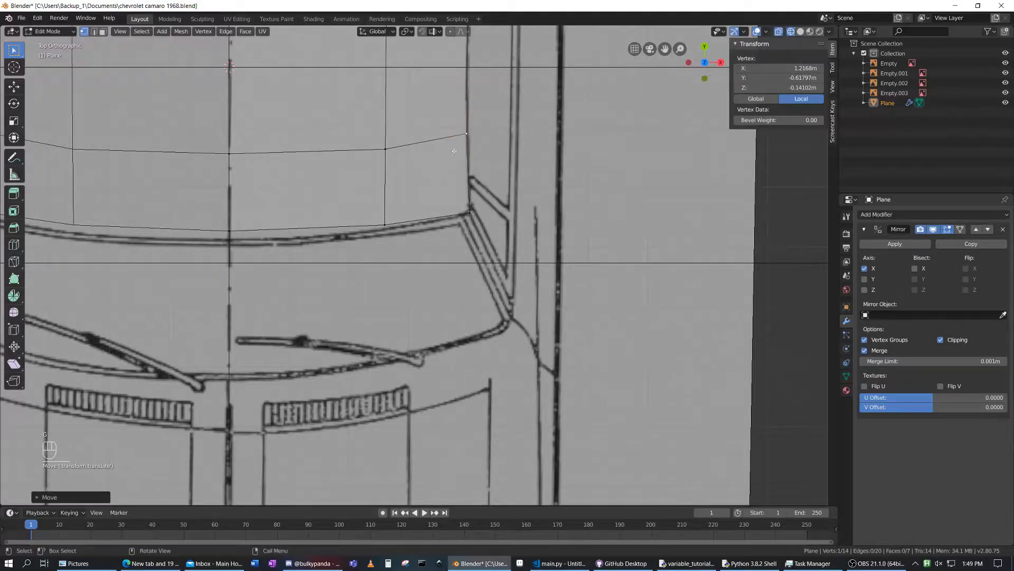
- Add a lengthwise loop cut to the roof mesh and slide it close to the outer side edge
{"action": "key", "text": "ctrl+r"}
{"action": "left_click", "coordinate": [428, 169]}
{"action": "left_click", "coordinate": [467, 167]}
- Extrude the short outer front edge along the windshield pillar to its lower end in the top view
{"action": "left_click", "coordinate": [481, 222]}
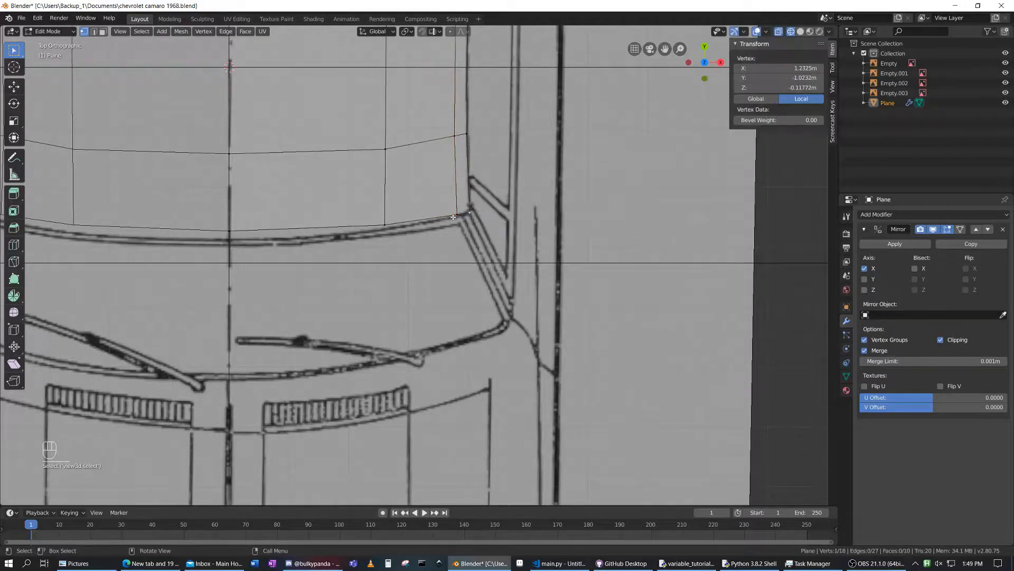
{"action": "key", "text": "KP_3"}
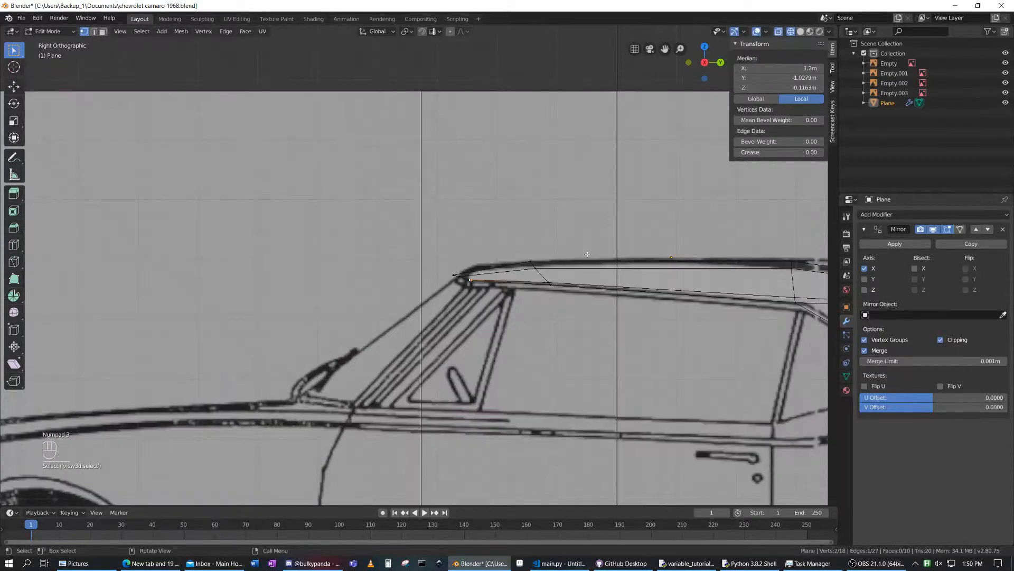
{"action": "key", "text": "KP_7"}
{"action": "key", "text": "e"}
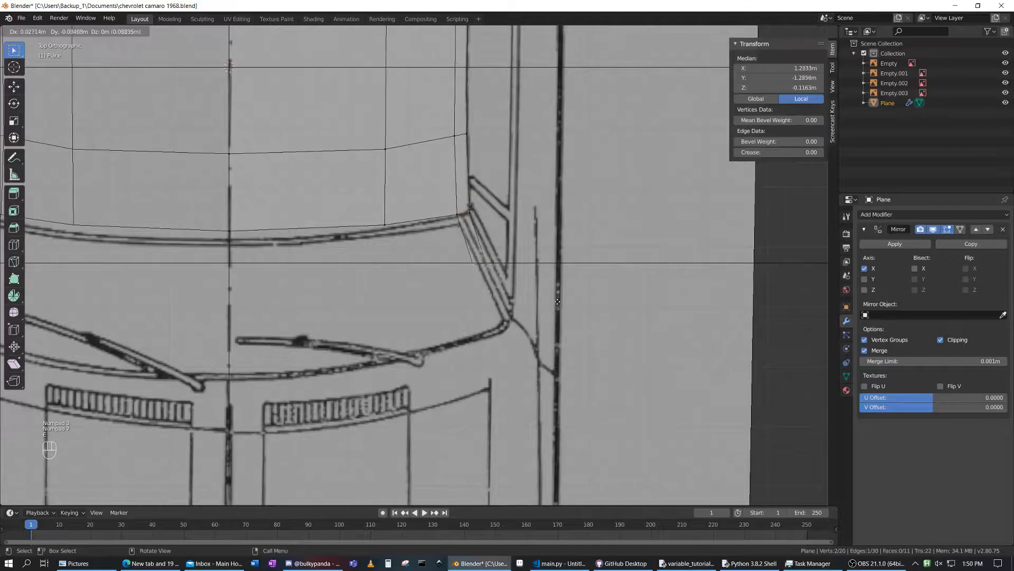
{"action": "left_click", "coordinate": [587, 354]}
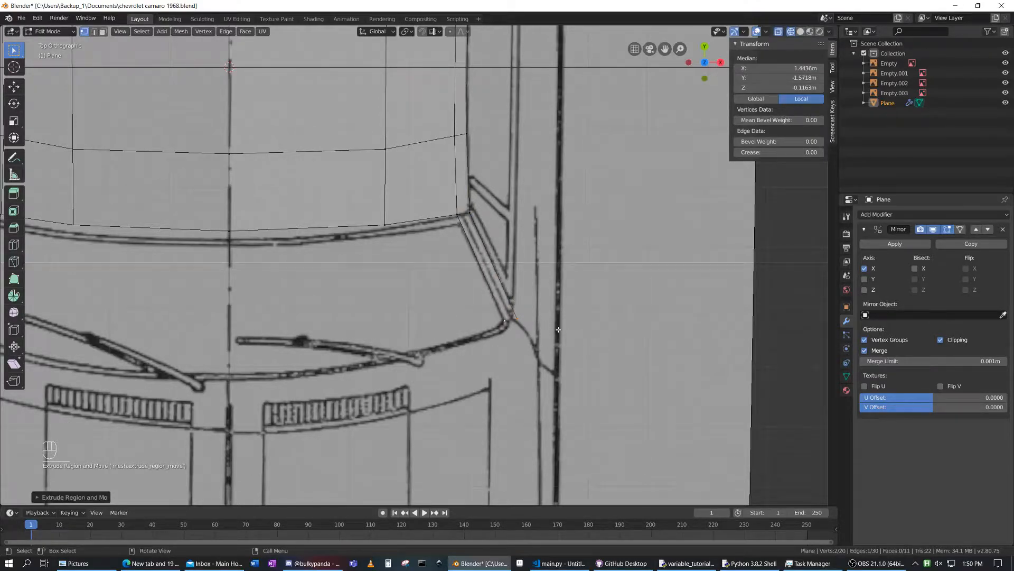
{"action": "key", "text": "KP_3"}
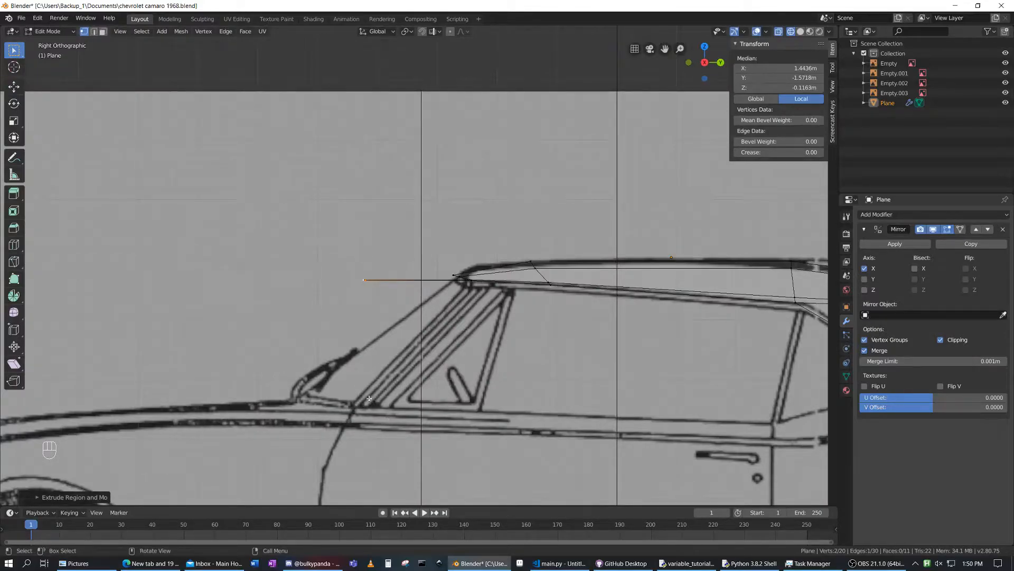
- Lower the extruded windshield pillar edge about 0.21 m along Z and align it along Y with the pillar's base in the side view
{"action": "key", "text": "KP_7"}
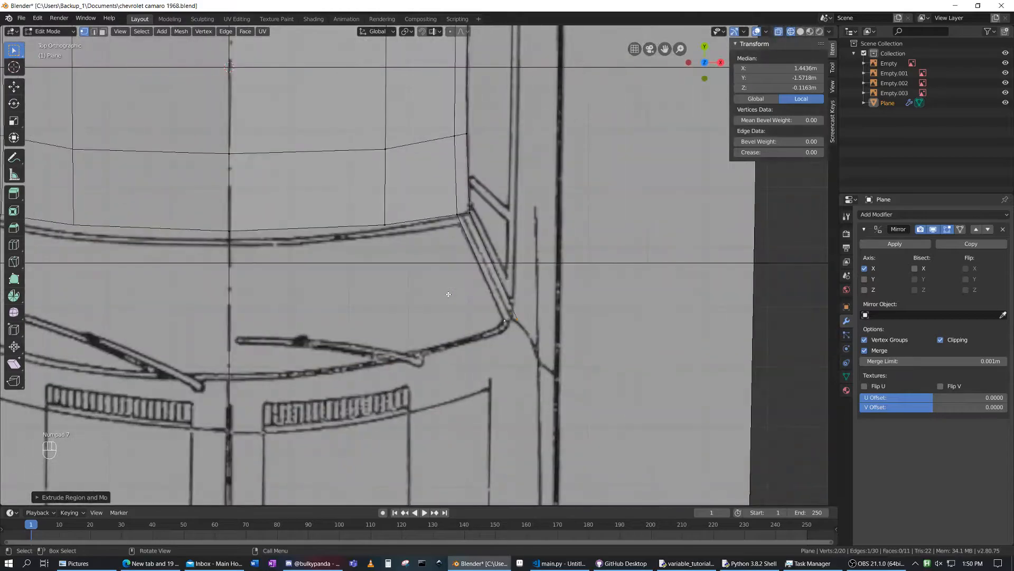
{"action": "key", "text": "KP_3"}
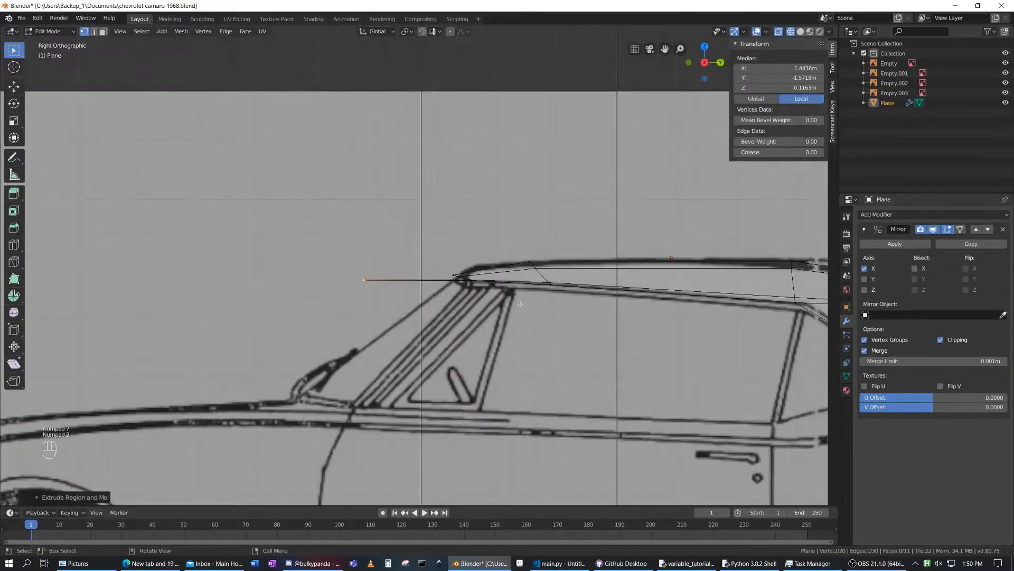
{"action": "key", "text": "g"}
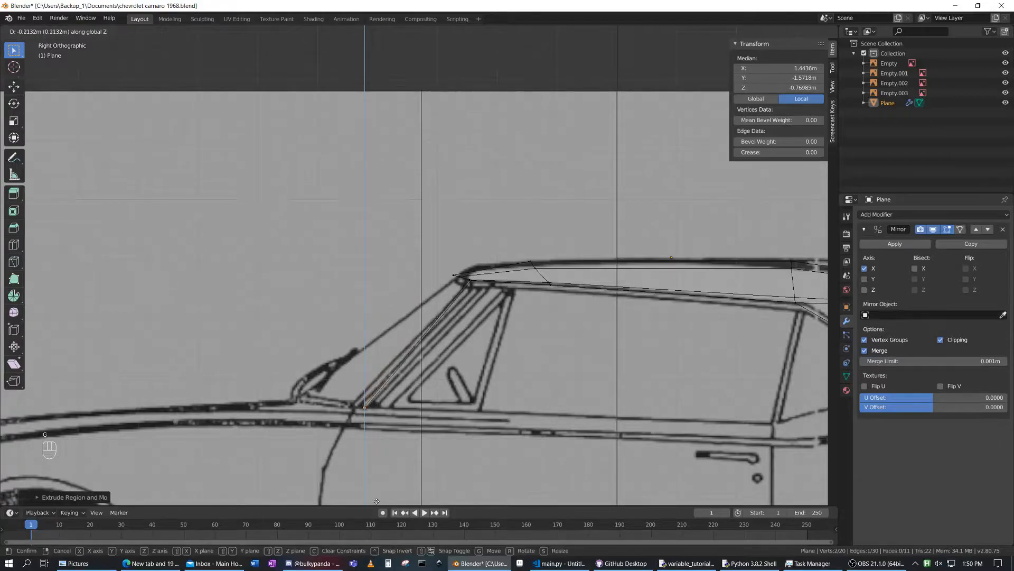
{"action": "left_click", "coordinate": [446, 408]}
{"action": "key", "text": "g"}
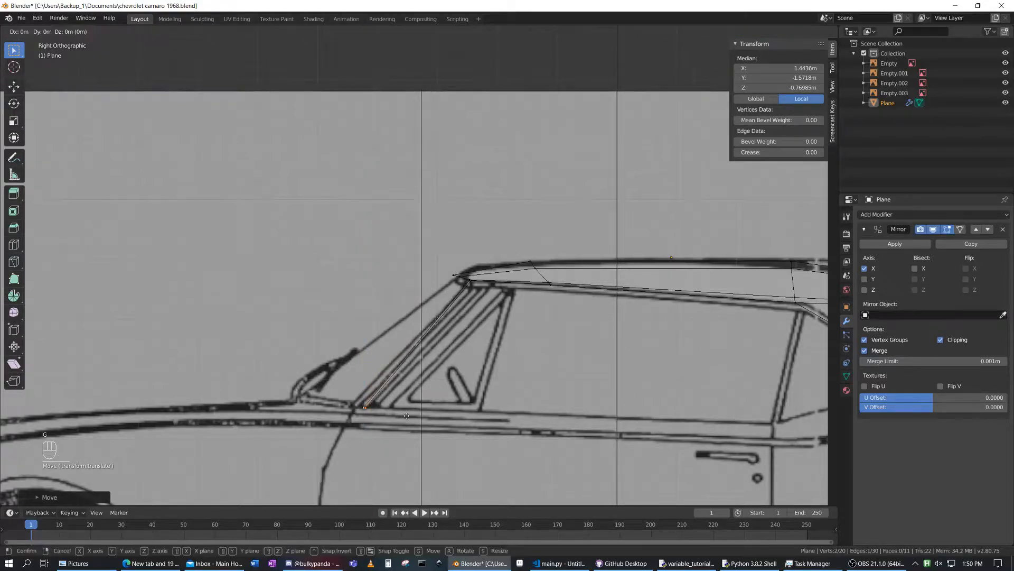
{"action": "key", "text": "y"}
{"action": "left_click", "coordinate": [400, 415]}
- Move the windshield pillar's outer upper and lower vertices about 0.02 m rearward along Y in the side view
{"action": "middle_click_drag", "start_coordinate": [399, 416], "coordinate": [468, 396]}
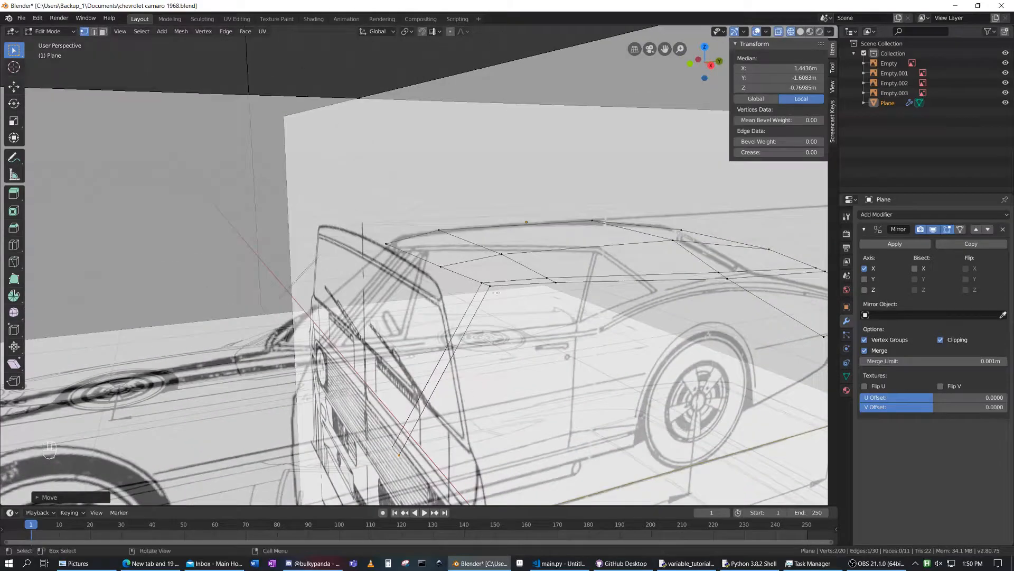
{"action": "left_click", "coordinate": [428, 427], "text": "shift"}
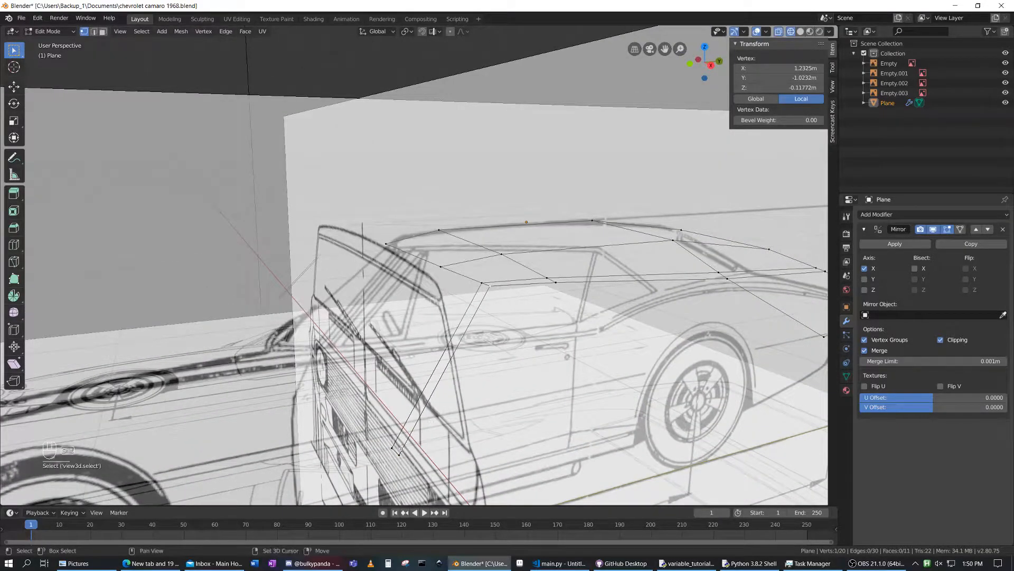
{"action": "left_click", "coordinate": [482, 284], "text": "shift"}
{"action": "key", "text": "KP_3"}
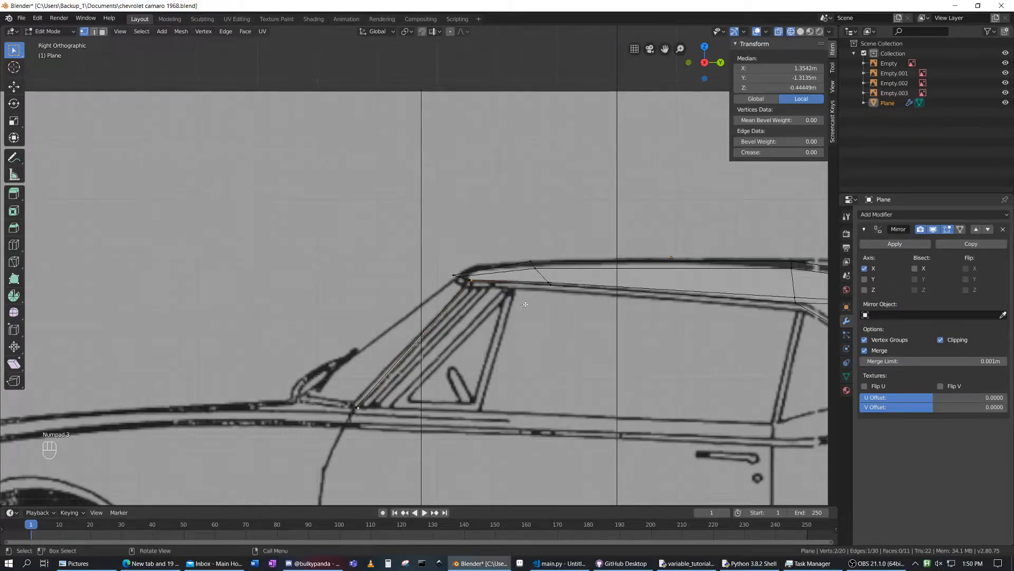
{"action": "key", "text": "g"}
{"action": "key", "text": "y"}
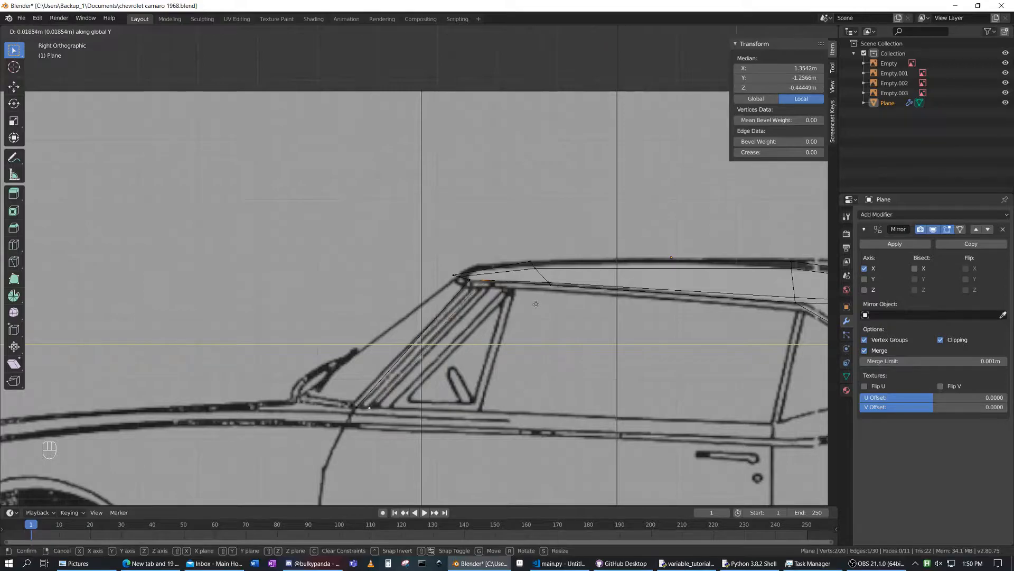
{"action": "left_click", "coordinate": [513, 287]}
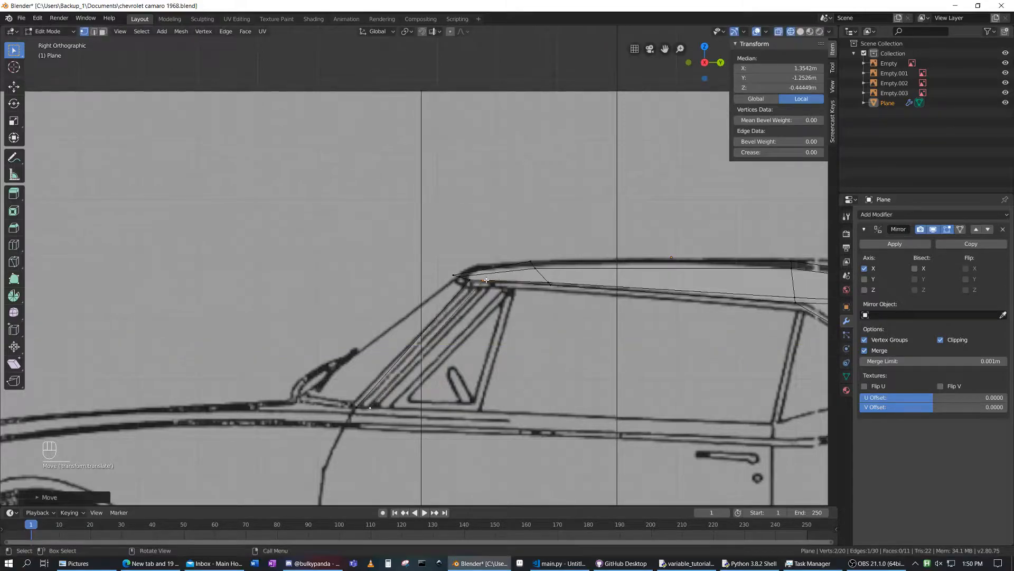
- Nudge the roof's outer front corner vertex slightly downward onto the blueprint line in the side view
{"action": "left_click", "coordinate": [484, 280]}
{"action": "key", "text": "g"}
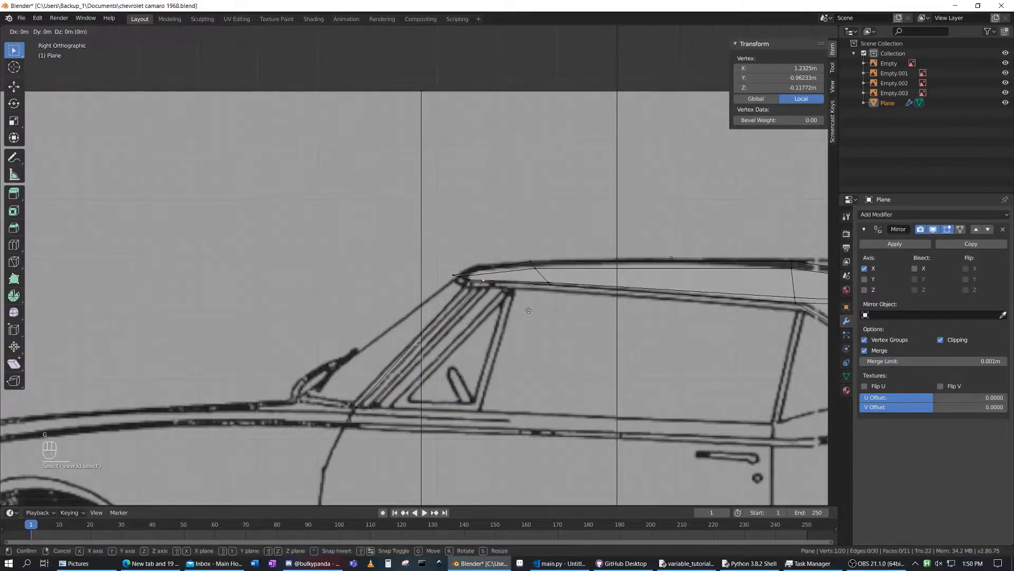
{"action": "left_click", "coordinate": [528, 311]}
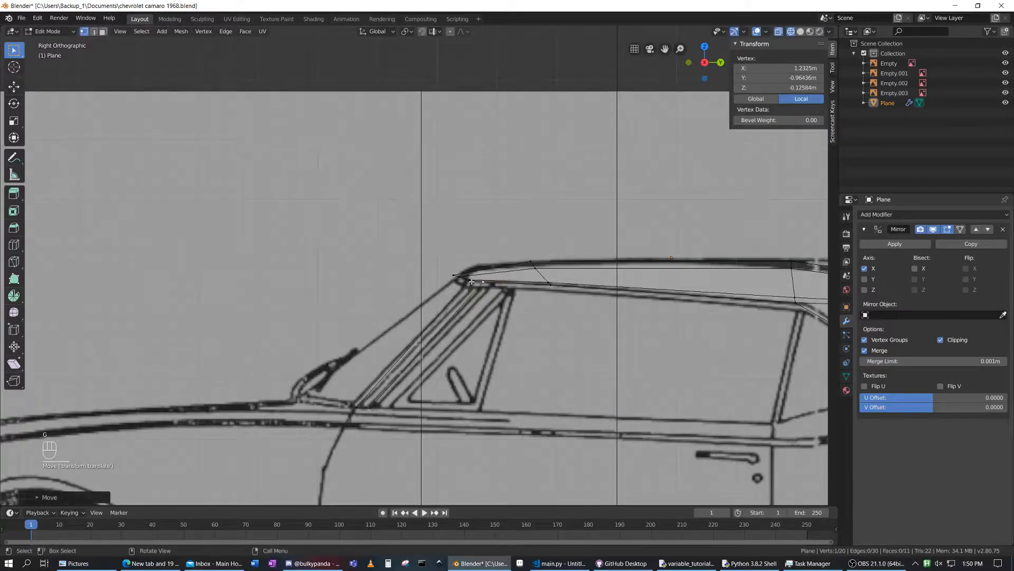
- Adjust the height of three connected vertices on the lengthwise loop near the roof's outer side by moving them along Z
{"action": "left_click", "coordinate": [553, 281], "text": "shift"}
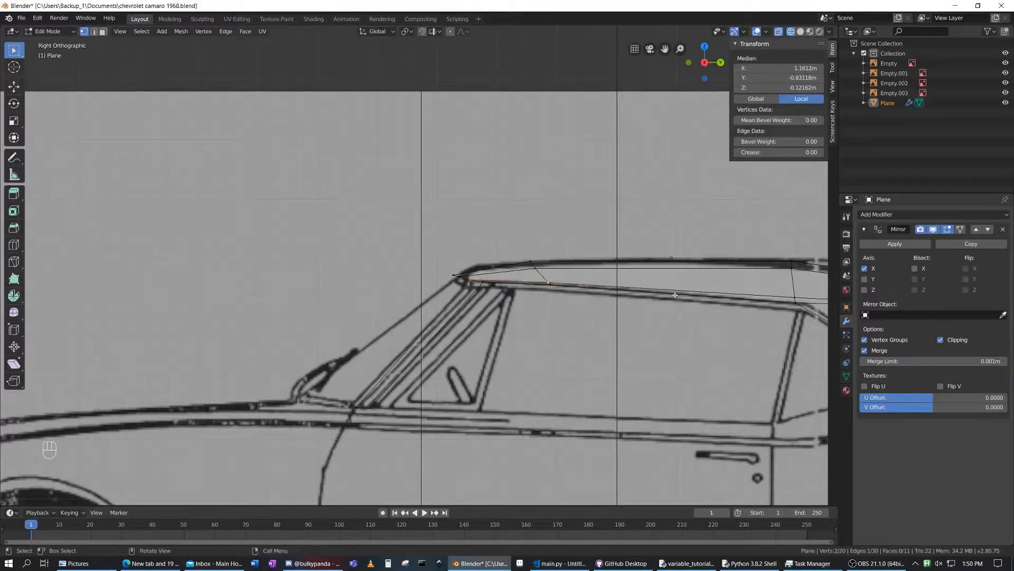
{"action": "key", "text": "KP_7"}
{"action": "key", "text": "KP_3"}
{"action": "key", "text": "KP_1"}
{"action": "middle_click_drag", "start_coordinate": [673, 292], "coordinate": [632, 273]}
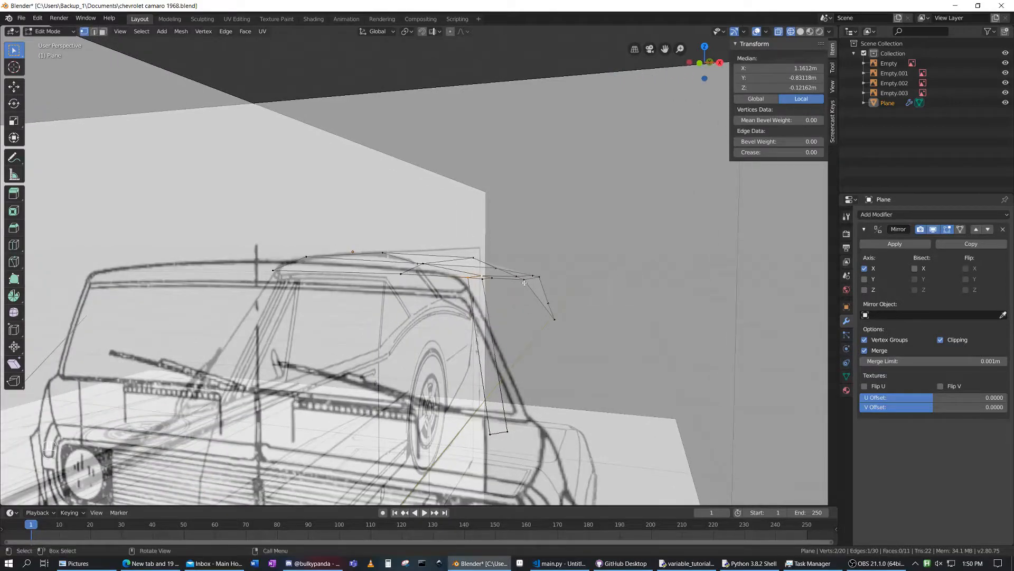
{"action": "middle_click_drag", "start_coordinate": [555, 274], "coordinate": [544, 266]}
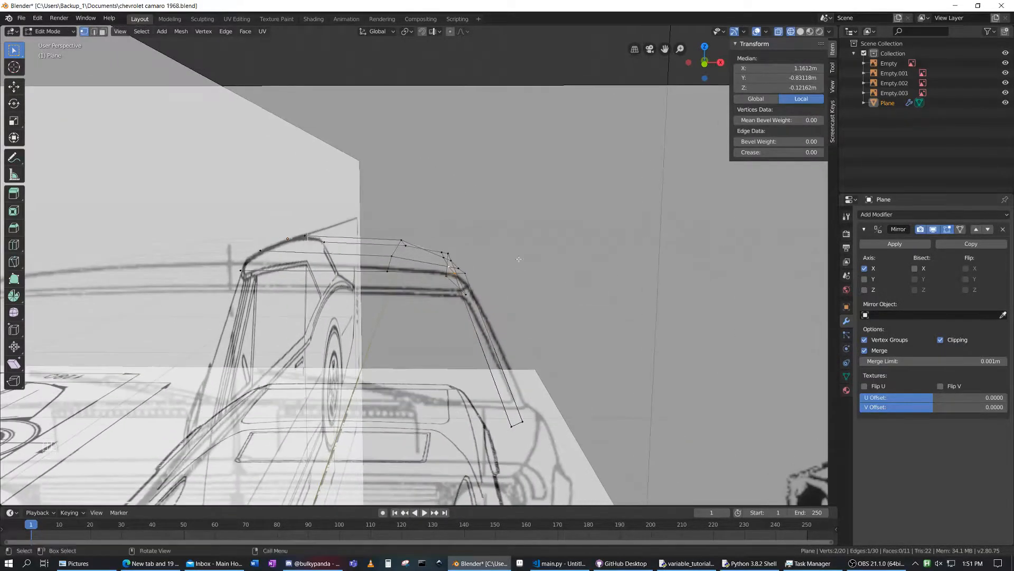
{"action": "left_click", "coordinate": [446, 264], "text": "shift"}
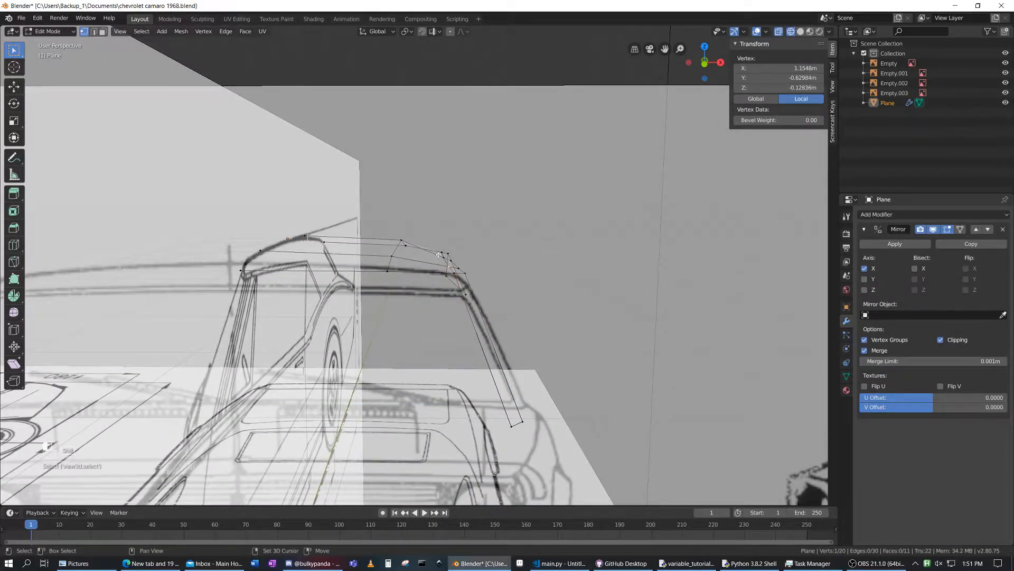
{"action": "left_click", "coordinate": [447, 255], "text": "shift"}
{"action": "mouse_move", "coordinate": [447, 255]}
{"action": "middle_mouse_down"}
{"action": "mouse_move", "coordinate": [492, 243]}
{"action": "mouse_move", "coordinate": [585, 260]}
{"action": "middle_mouse_up"}
{"action": "key", "text": "g"}
{"action": "key", "text": "z"}
{"action": "left_click", "coordinate": [557, 271]}
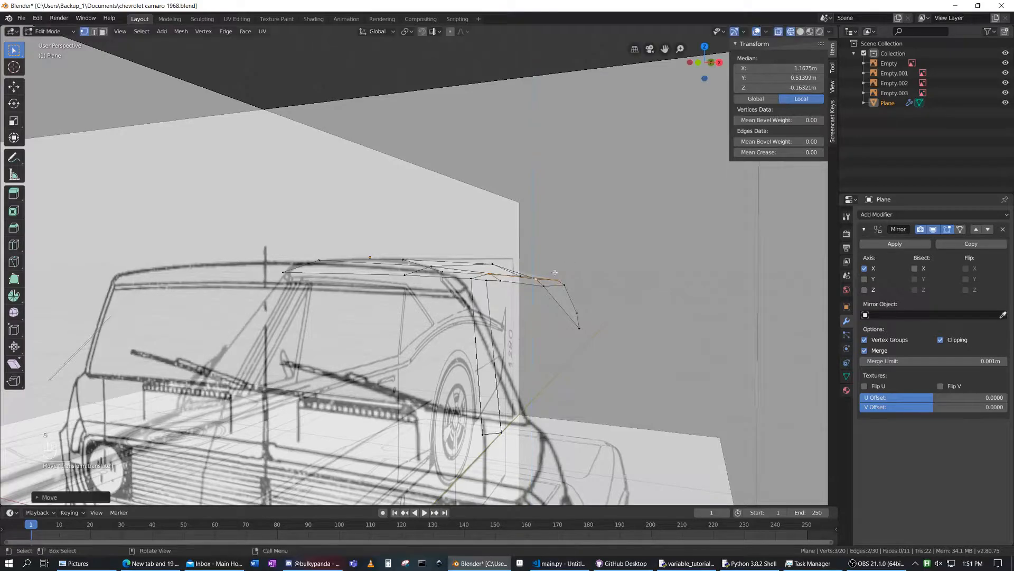
- Raise the vertex where the outer lengthwise loop meets the rear crosswise cut about 0.006 m along Z
{"action": "left_click", "coordinate": [536, 278]}
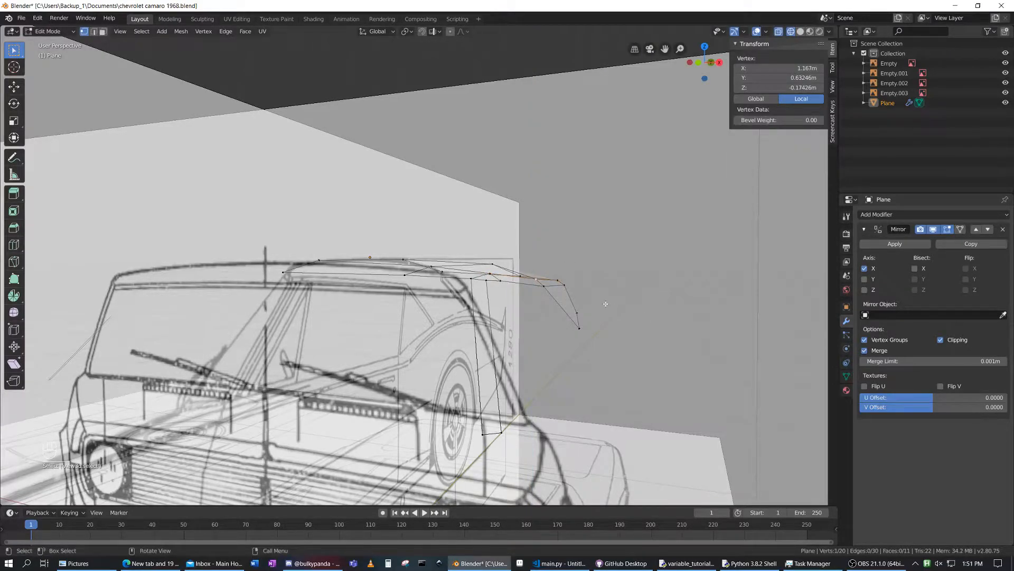
{"action": "key", "text": "g"}
{"action": "key", "text": "z"}
{"action": "left_click", "coordinate": [605, 302]}
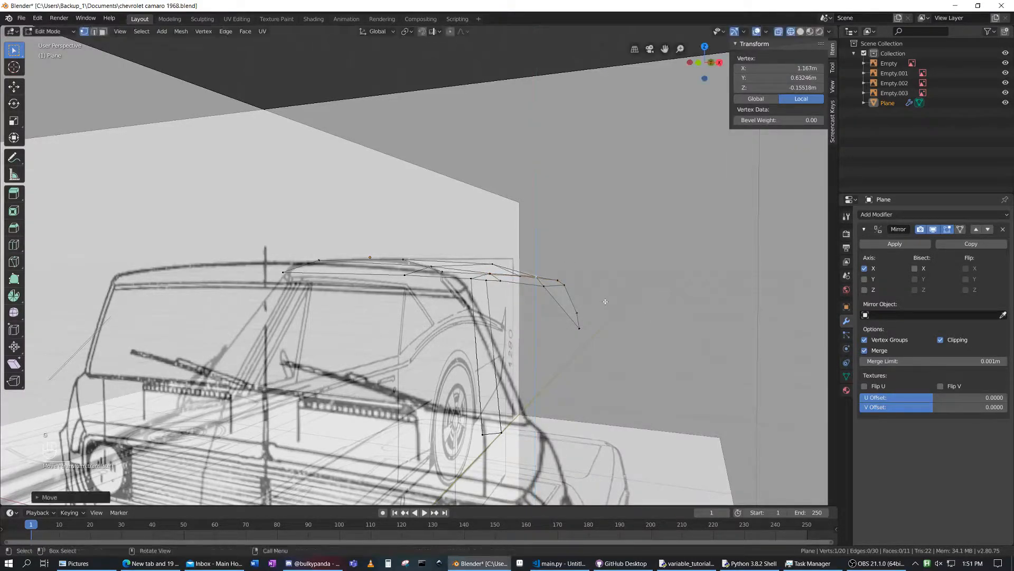
- Lower the neighbouring inner vertex on the roof's rear crosswise cut about 0.008 m along Z
{"action": "middle_click_drag", "start_coordinate": [573, 287], "coordinate": [549, 275]}
{"action": "left_click", "coordinate": [516, 252]}
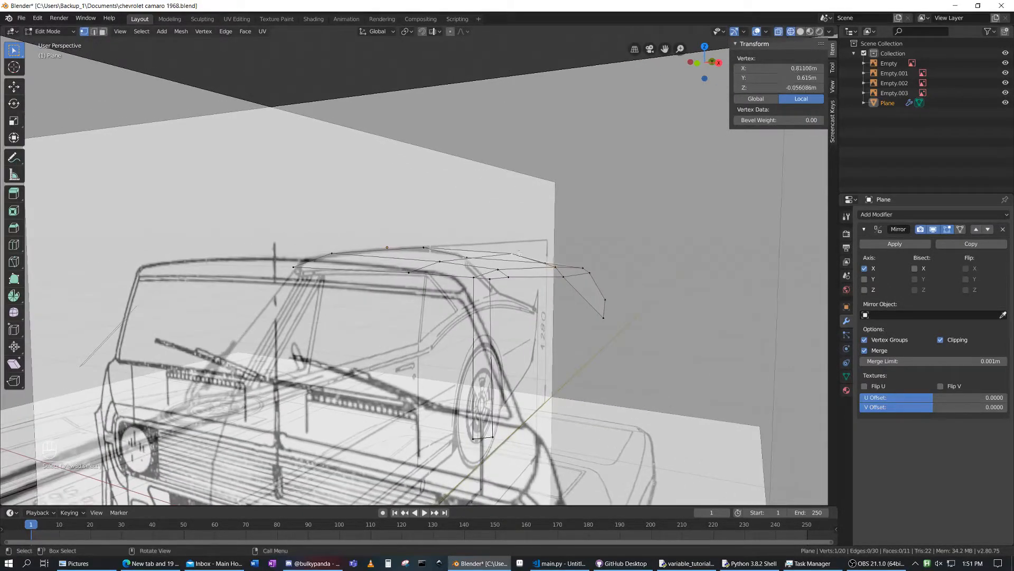
{"action": "key", "text": "g"}
{"action": "key", "text": "z"}
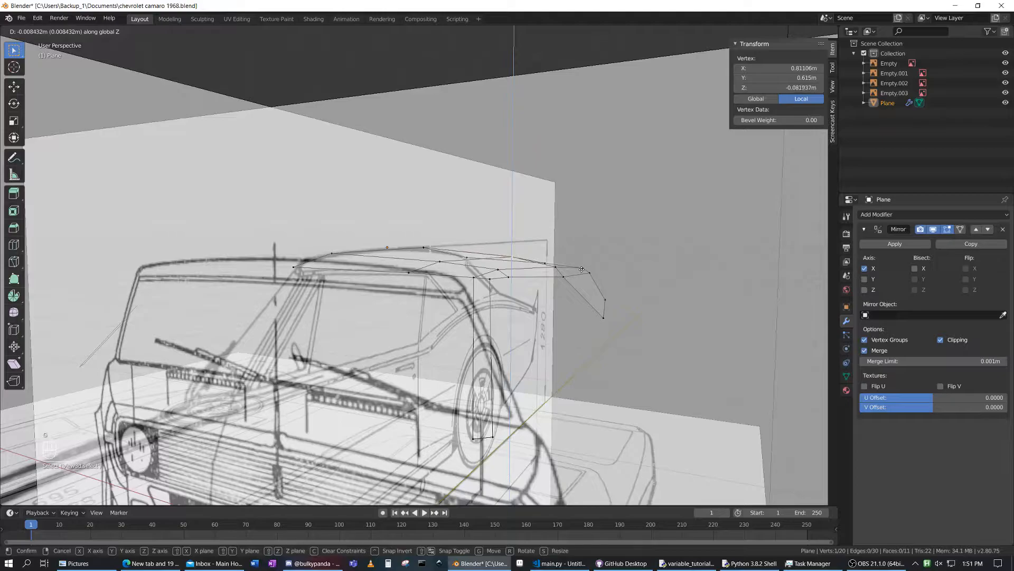
{"action": "left_click", "coordinate": [583, 269]}
- Leave Edit Mode and select all four blueprint reference images
{"action": "middle_click_drag", "start_coordinate": [583, 270], "coordinate": [571, 228]}
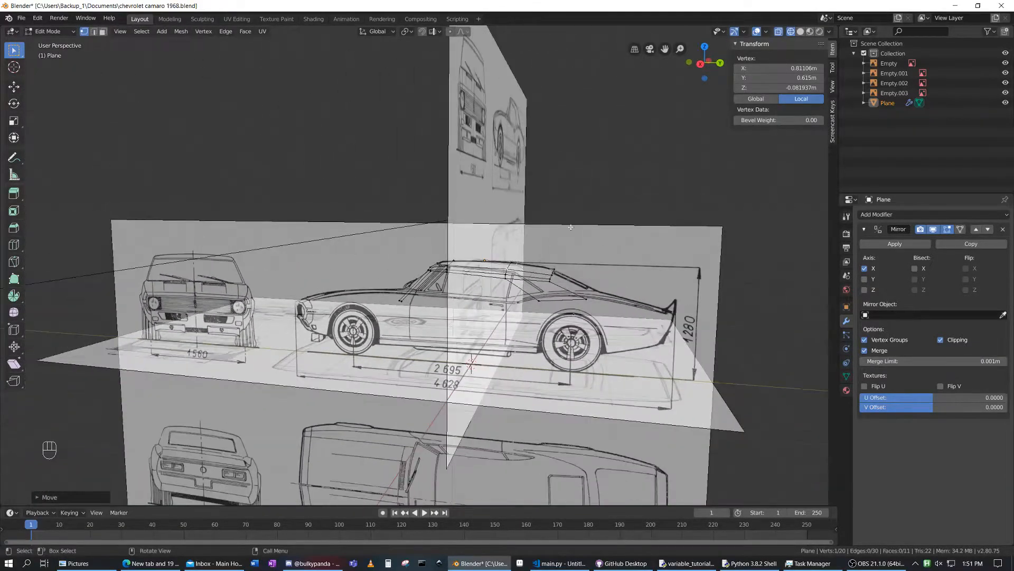
{"action": "left_click", "coordinate": [455, 173]}
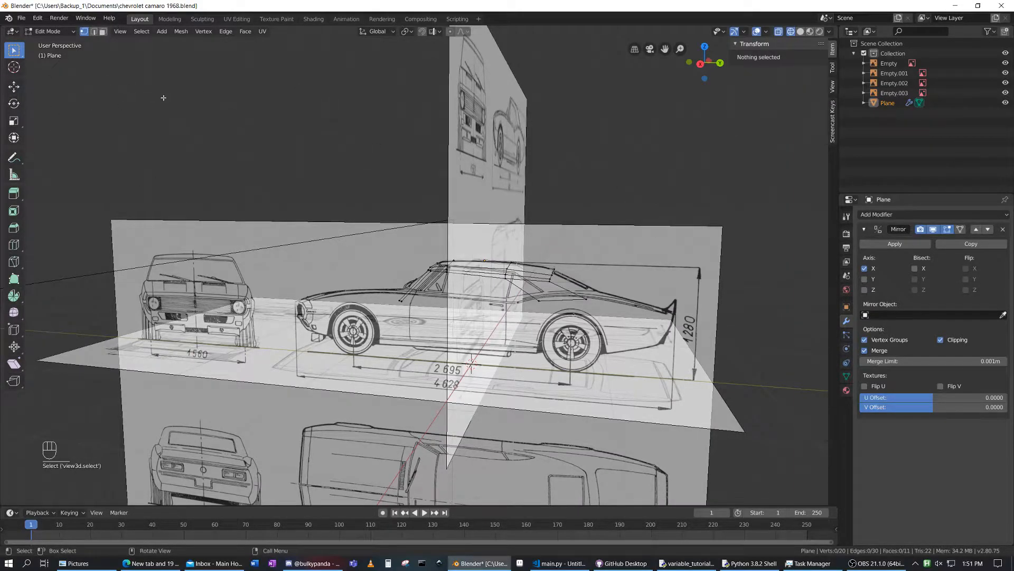
{"action": "key", "text": "Tab"}
{"action": "left_click", "coordinate": [484, 113]}
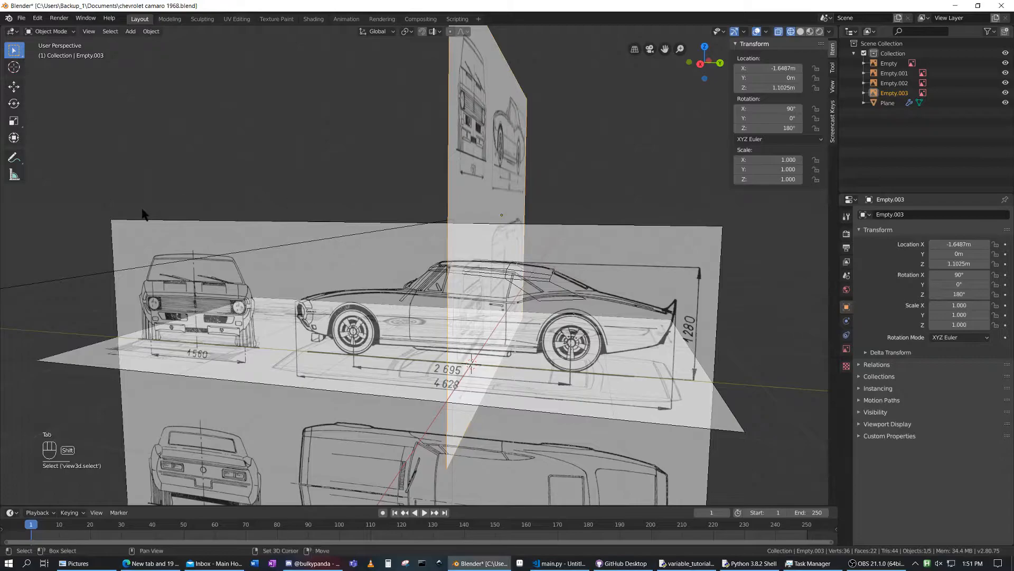
{"action": "left_click", "coordinate": [223, 271], "text": "shift"}
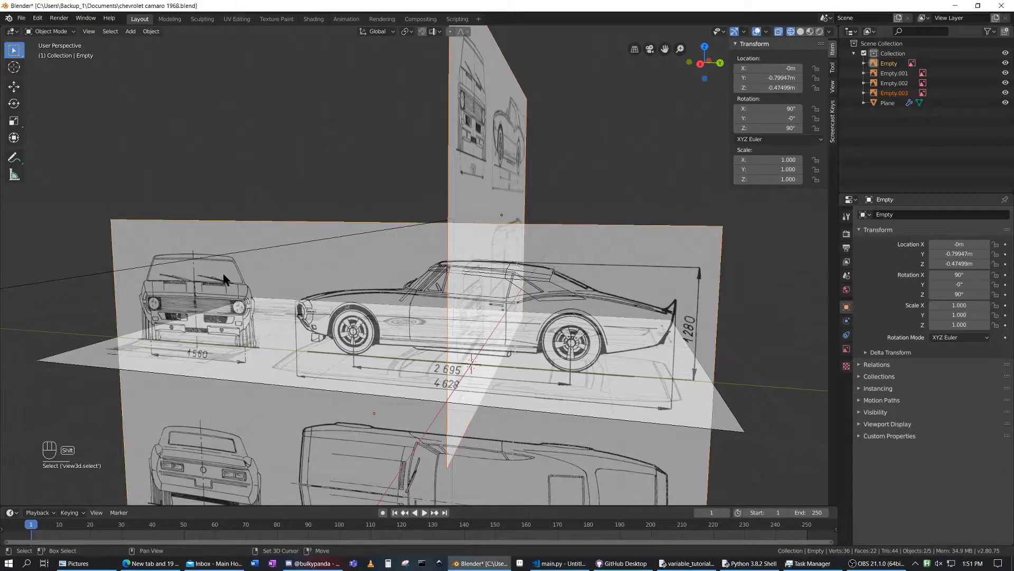
{"action": "scroll", "coordinate": [232, 279], "scroll_direction": "down", "scroll_amount": 5}
{"action": "middle_click_drag", "start_coordinate": [236, 281], "coordinate": [455, 296]}
{"action": "left_click", "coordinate": [456, 297], "text": "shift"}
{"action": "middle_click_drag", "start_coordinate": [269, 290], "coordinate": [322, 311]}
{"action": "left_click", "coordinate": [322, 311], "text": "shift"}
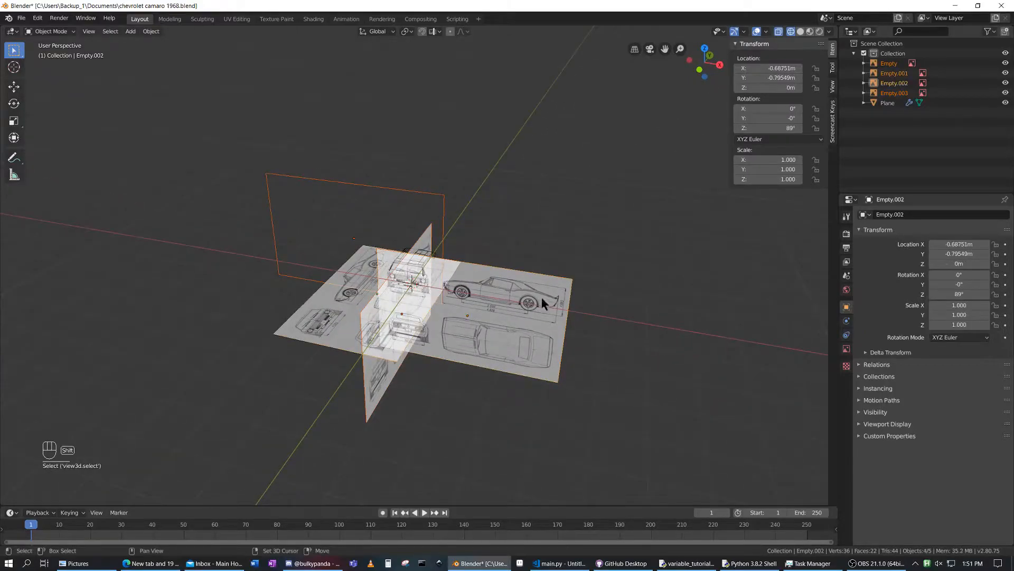
- Disable Display Perspective for each of the four blueprint images so they are hidden in perspective view
{"action": "left_click", "coordinate": [846, 349]}
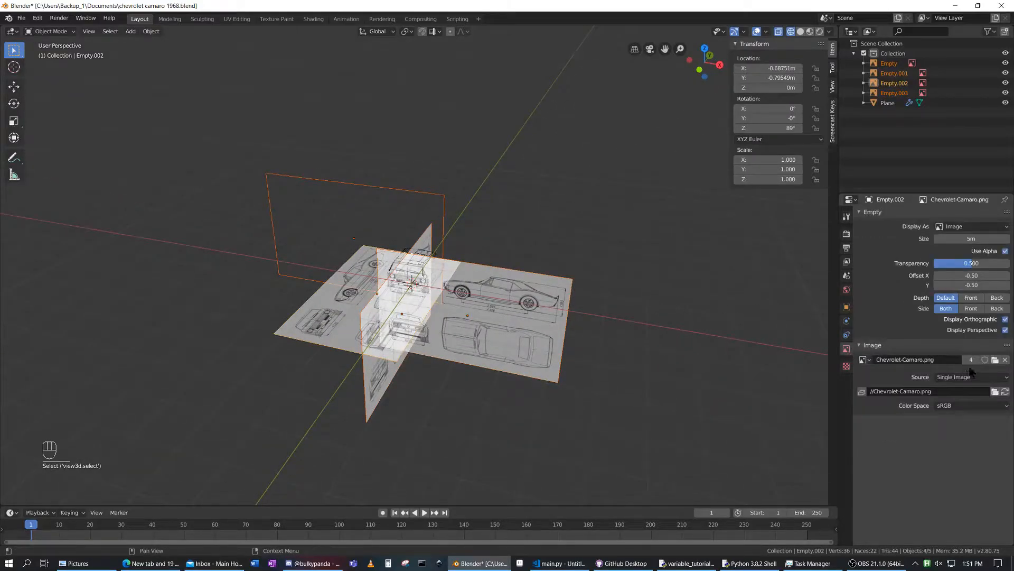
{"action": "left_click", "coordinate": [1005, 330]}
{"action": "middle_click_drag", "start_coordinate": [624, 338], "coordinate": [578, 335]}
{"action": "left_click", "coordinate": [543, 336]}
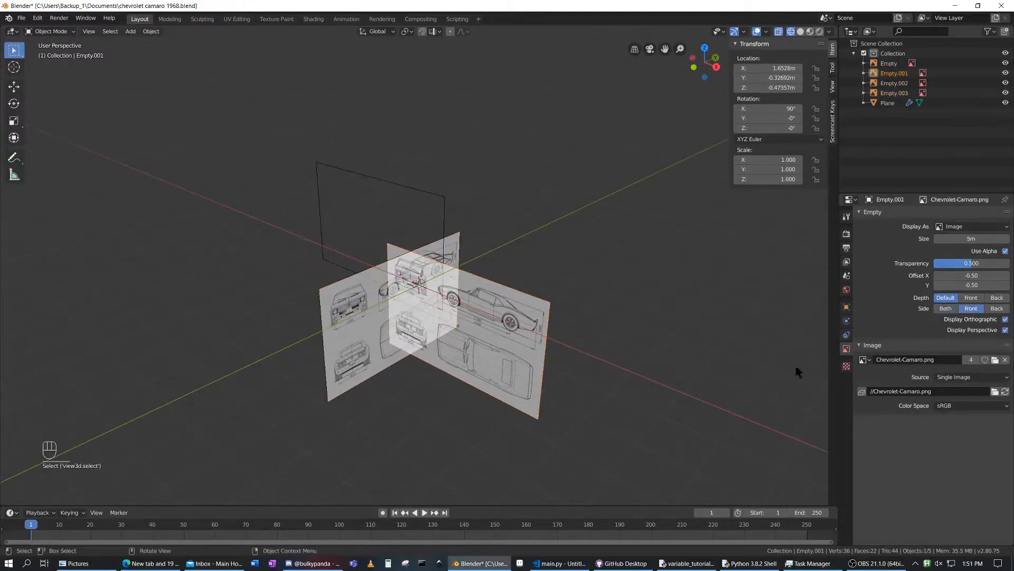
{"action": "left_click", "coordinate": [1005, 331]}
{"action": "left_click", "coordinate": [421, 307]}
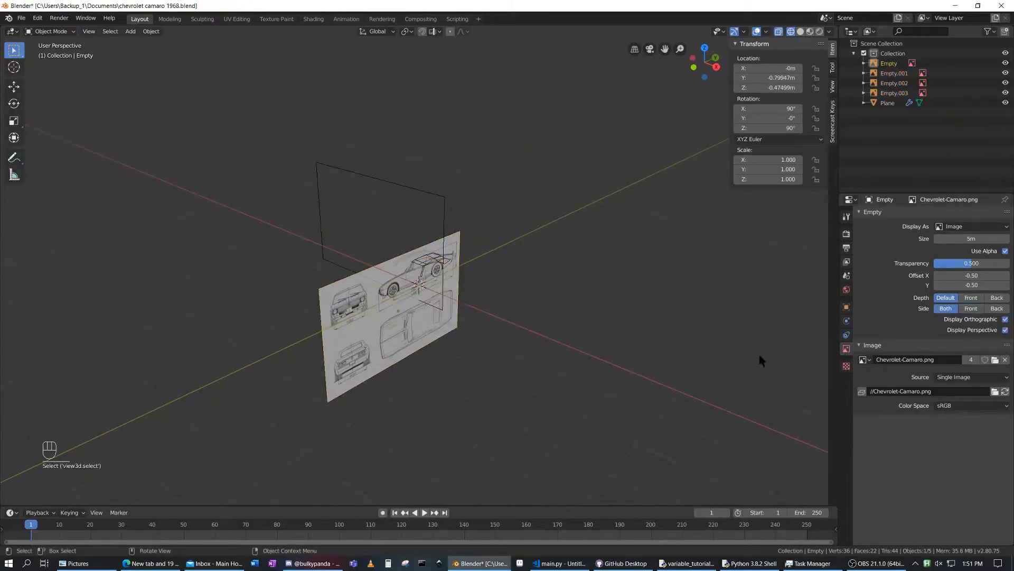
{"action": "left_click", "coordinate": [1005, 330]}
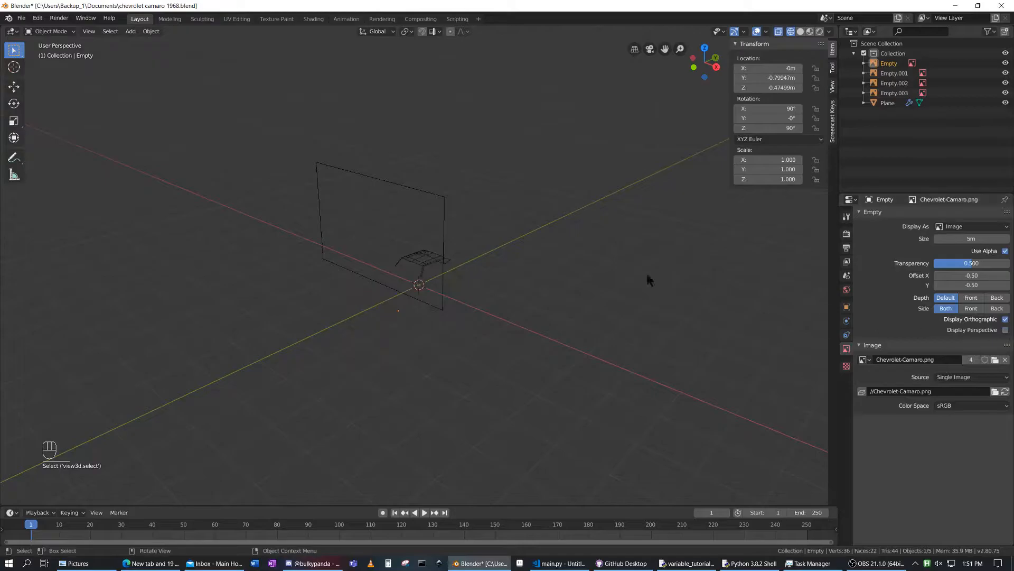
{"action": "left_click", "coordinate": [446, 214]}
{"action": "left_click", "coordinate": [1005, 330]}
- Check the blueprint images' display in perspective and in the right, front and top orthographic views
{"action": "middle_click_drag", "start_coordinate": [528, 274], "coordinate": [568, 263]}
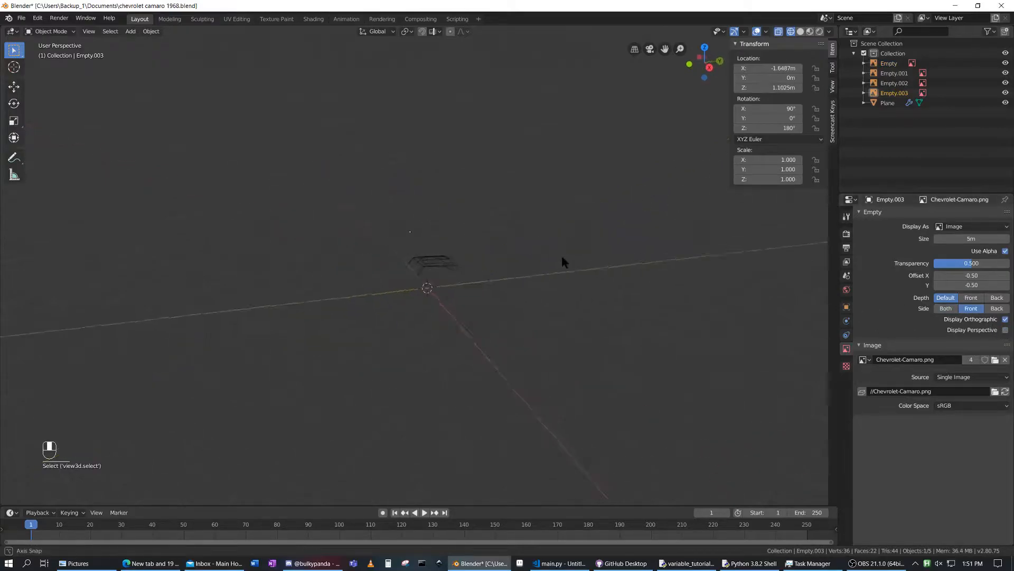
{"action": "key", "text": "KP_3"}
{"action": "key", "text": "KP_1"}
{"action": "key", "text": "KP_1"}
{"action": "key", "text": "KP_7"}
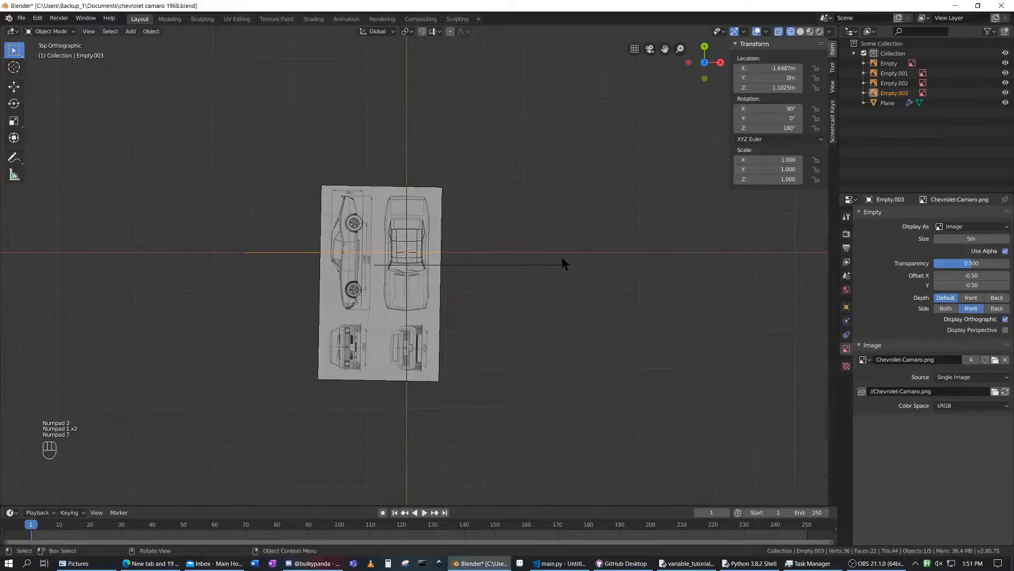
{"action": "middle_click_drag", "start_coordinate": [572, 240], "coordinate": [361, 224]}
- Select the roof mesh in the right orthographic view and enter Edit Mode
{"action": "key", "text": "KP_3"}
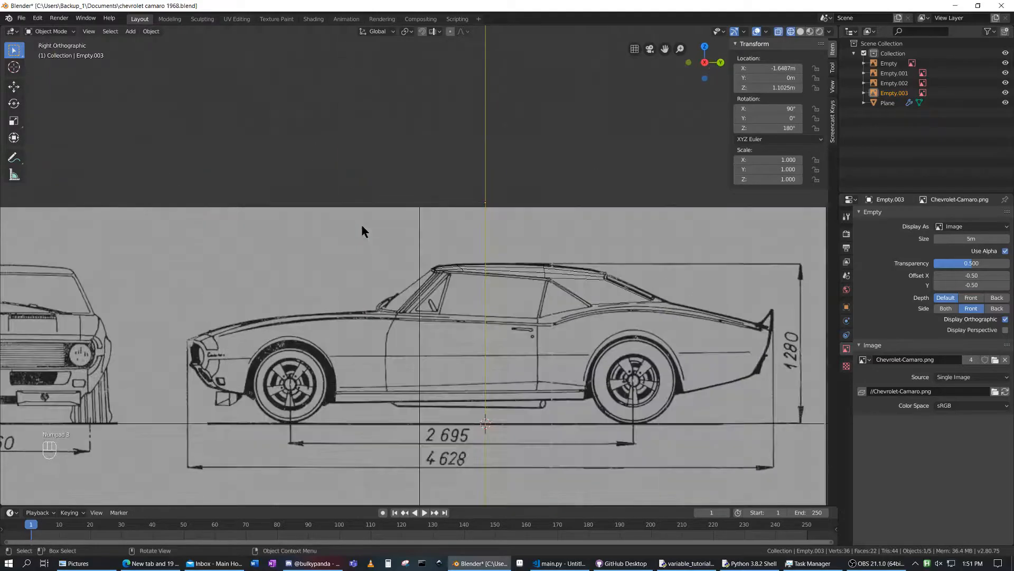
{"action": "scroll", "coordinate": [360, 223], "scroll_direction": "up", "scroll_amount": 5}
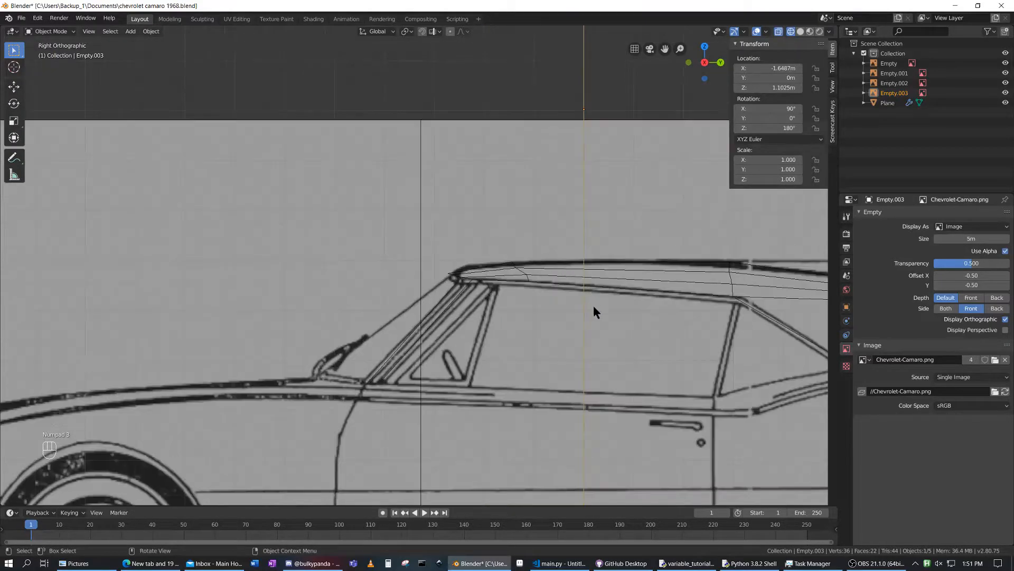
{"action": "middle_click_drag", "start_coordinate": [637, 349], "coordinate": [285, 264], "text": "shift"}
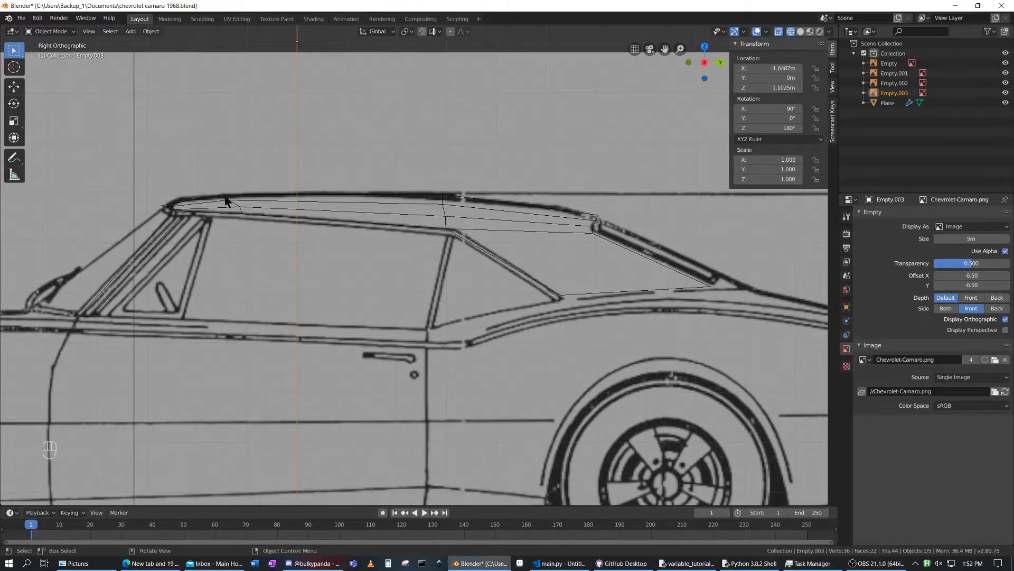
{"action": "left_click", "coordinate": [453, 242]}
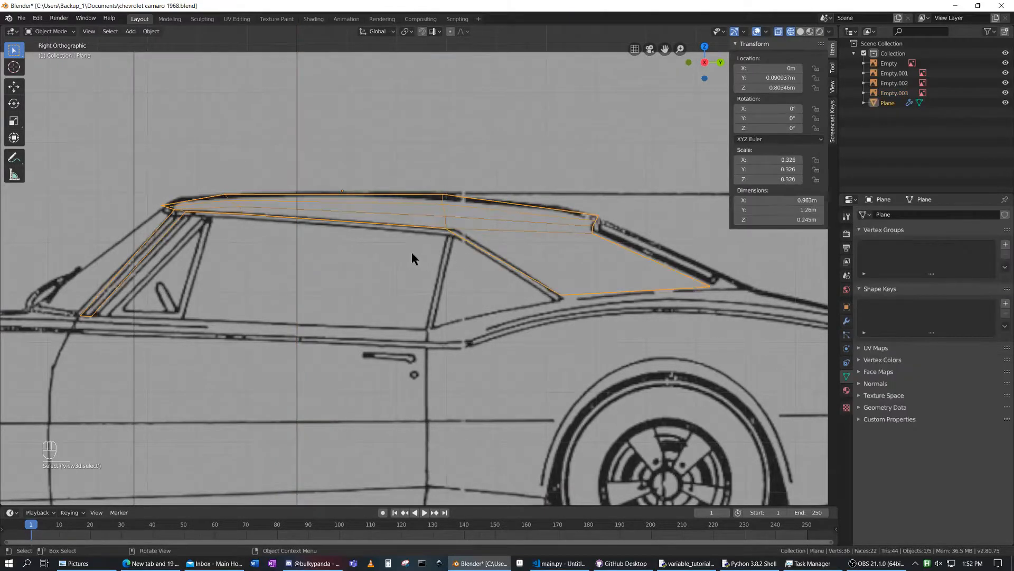
{"action": "key", "text": "Tab"}
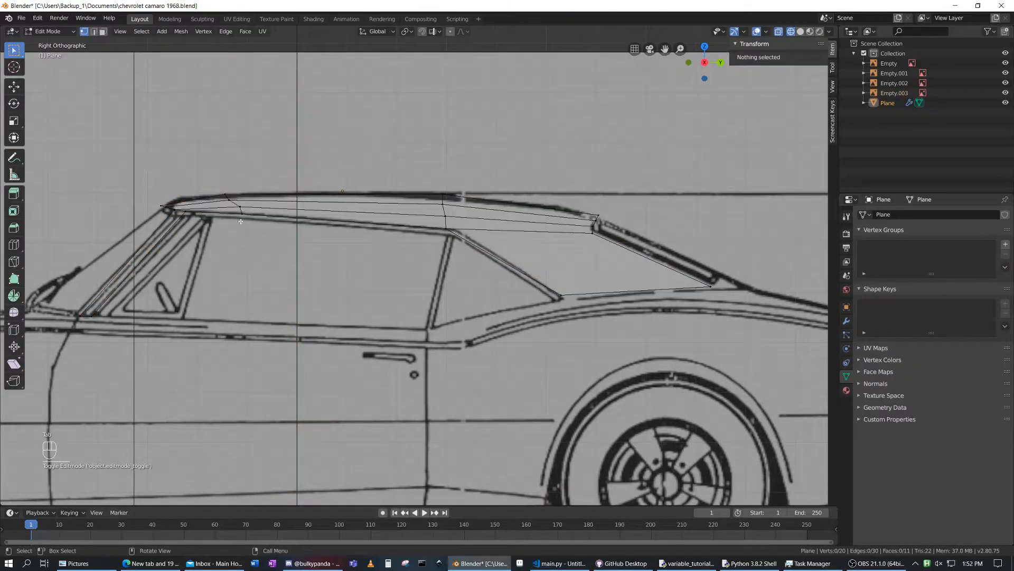
- Try to add a crosswise loop cut through the roof's front section, just behind the windshield pillar
{"action": "left_click", "coordinate": [186, 212], "text": "shift"}
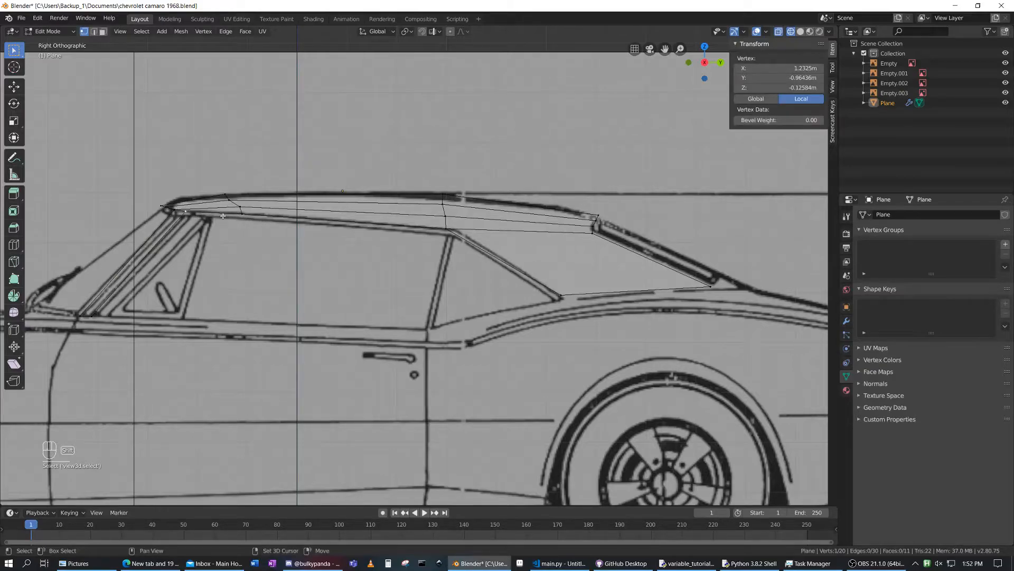
{"action": "key", "text": "ctrl+r"}
{"action": "left_click", "coordinate": [210, 211]}
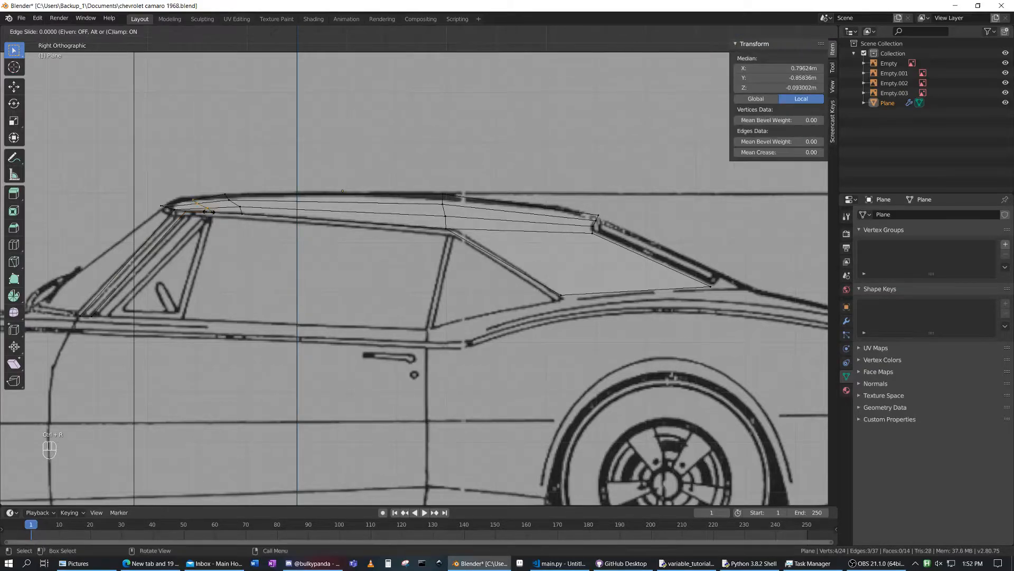
{"action": "left_click", "coordinate": [206, 282]}
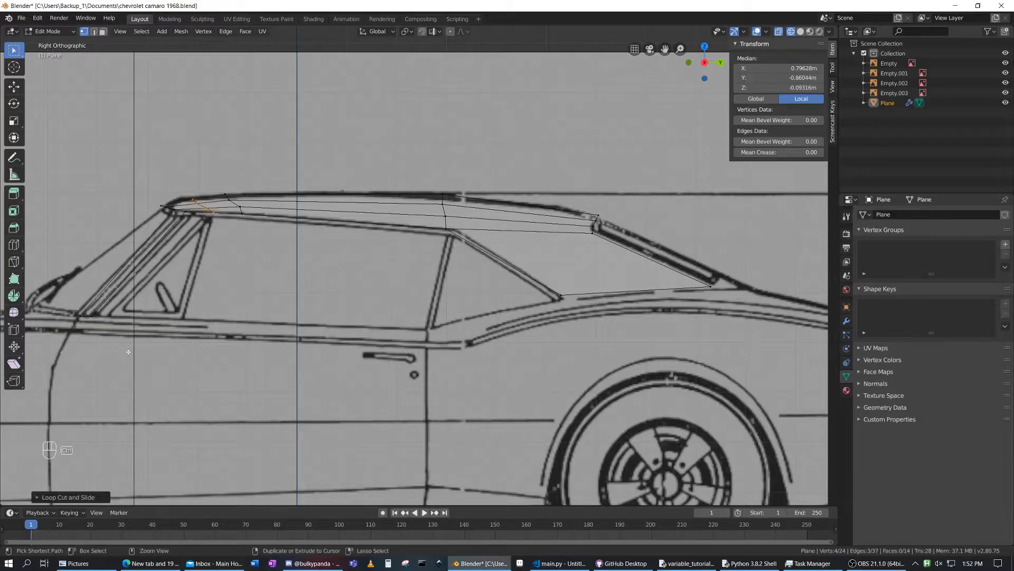
{"action": "key", "text": "ctrl+z"}
- Extrude the roof side edge's front-cut vertex down to the side window's lower line, about 0.21 m down and 0.04 m forward
{"action": "left_click", "coordinate": [250, 220]}
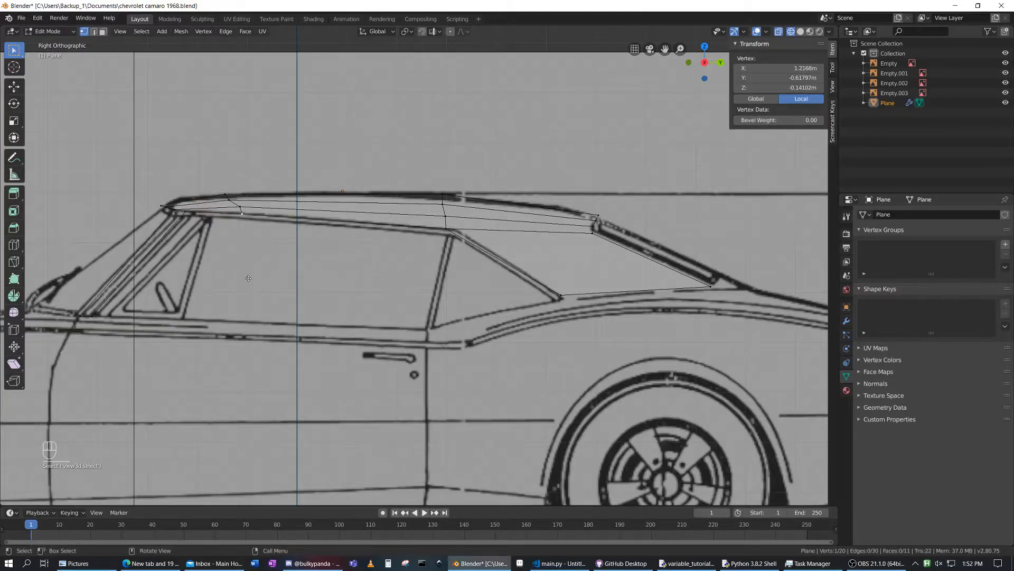
{"action": "key", "text": "e"}
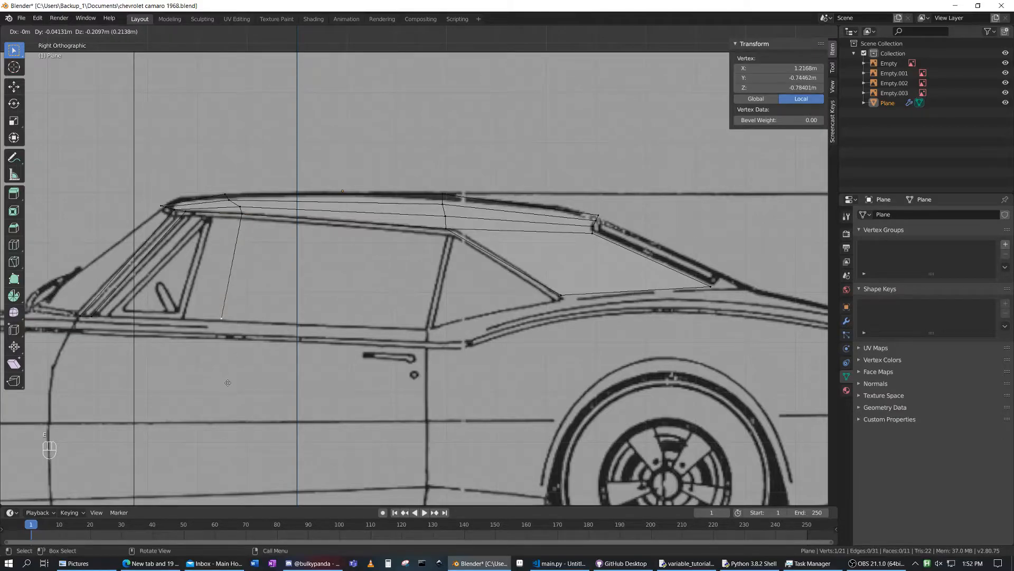
{"action": "left_click", "coordinate": [228, 383]}
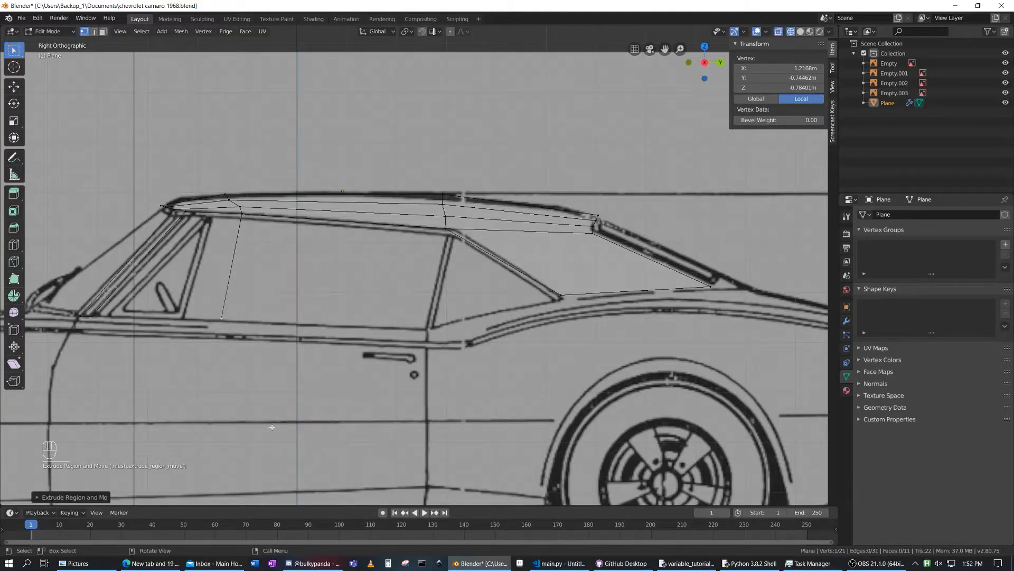
- Move the extruded vertex outward along X to a local X of about 1.49 m, matching the front blueprint
{"action": "key", "text": "KP_3"}
{"action": "key", "text": "KP_1"}
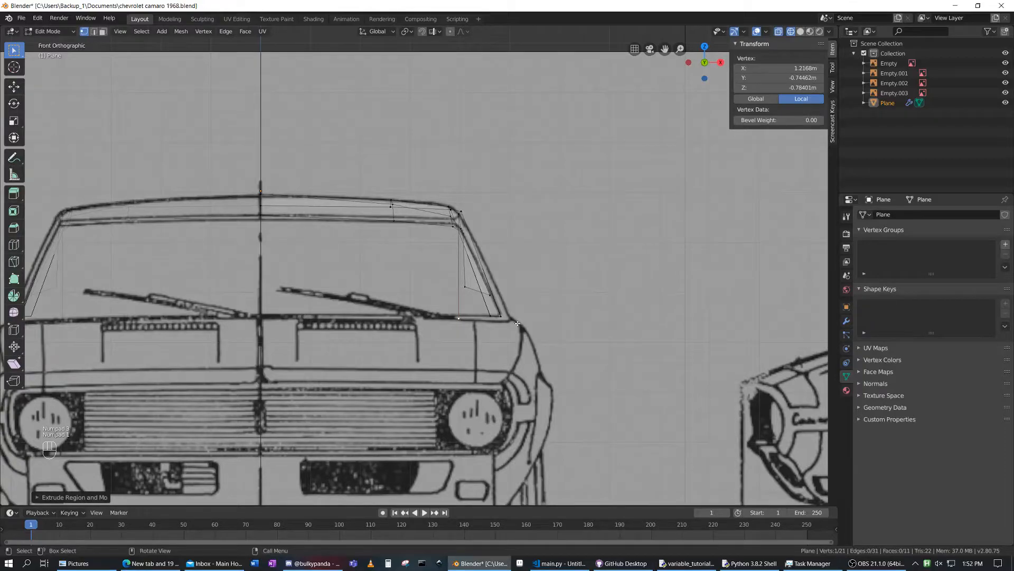
{"action": "key", "text": "g"}
{"action": "key", "text": "x"}
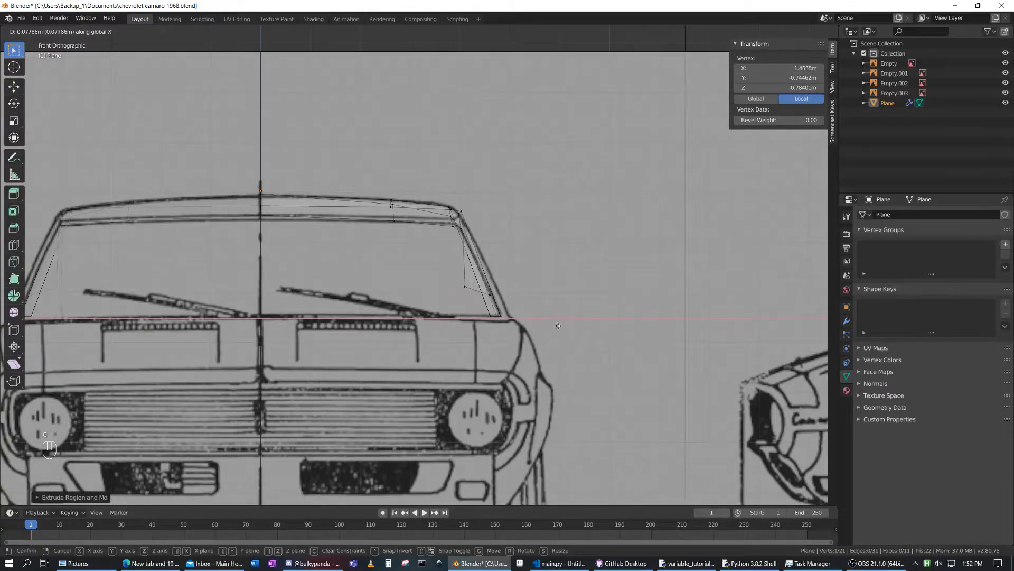
{"action": "left_click", "coordinate": [563, 325]}
{"action": "middle_click_drag", "start_coordinate": [534, 322], "coordinate": [437, 352]}
- Fill a face between the windshield pillar's rear edge and the newly extruded edge at the front of the side window
{"action": "key", "text": "KP_3"}
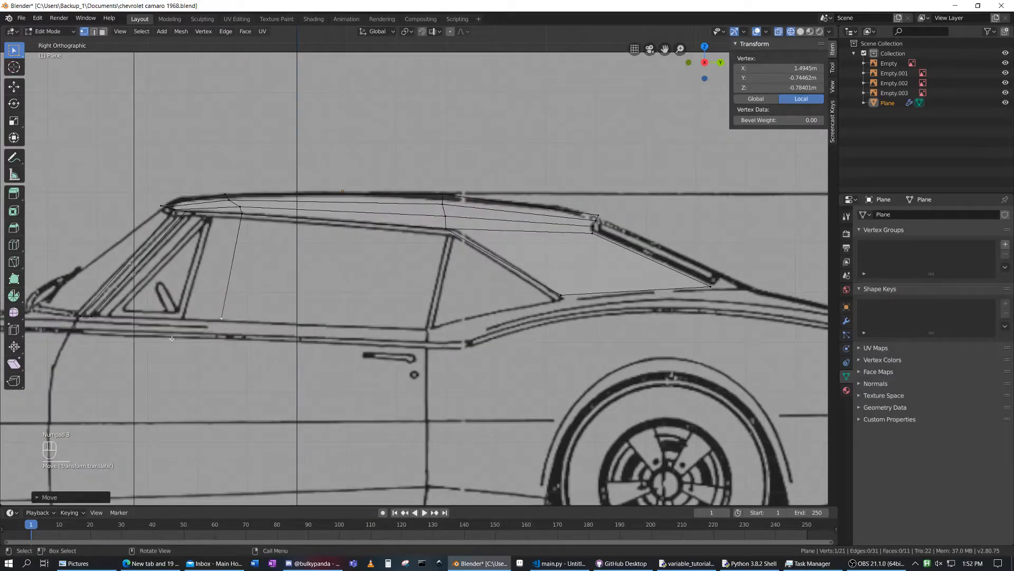
{"action": "left_click", "coordinate": [94, 315], "text": "shift"}
{"action": "left_click", "coordinate": [185, 214], "text": "shift"}
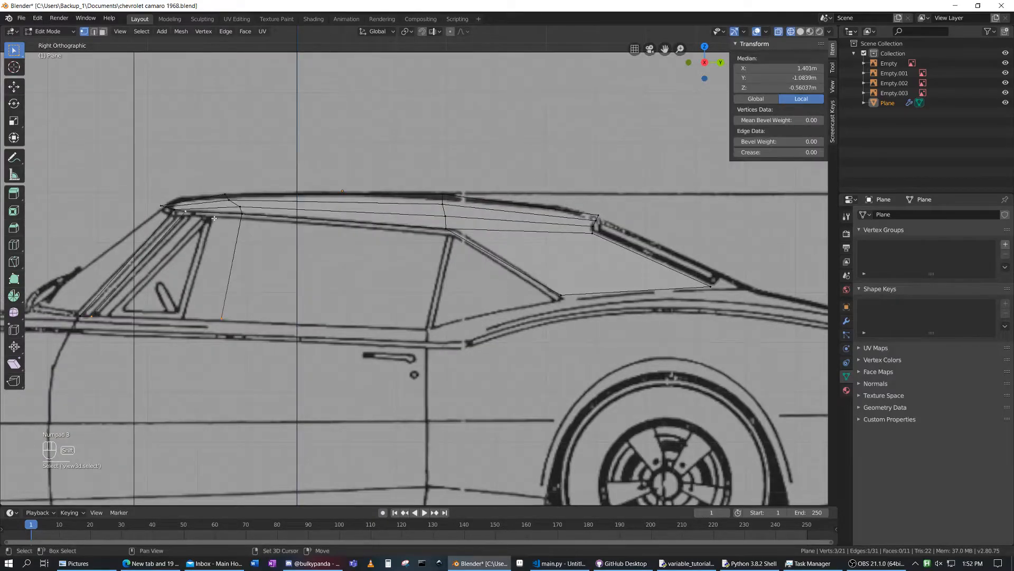
{"action": "left_click", "coordinate": [242, 214], "text": "shift"}
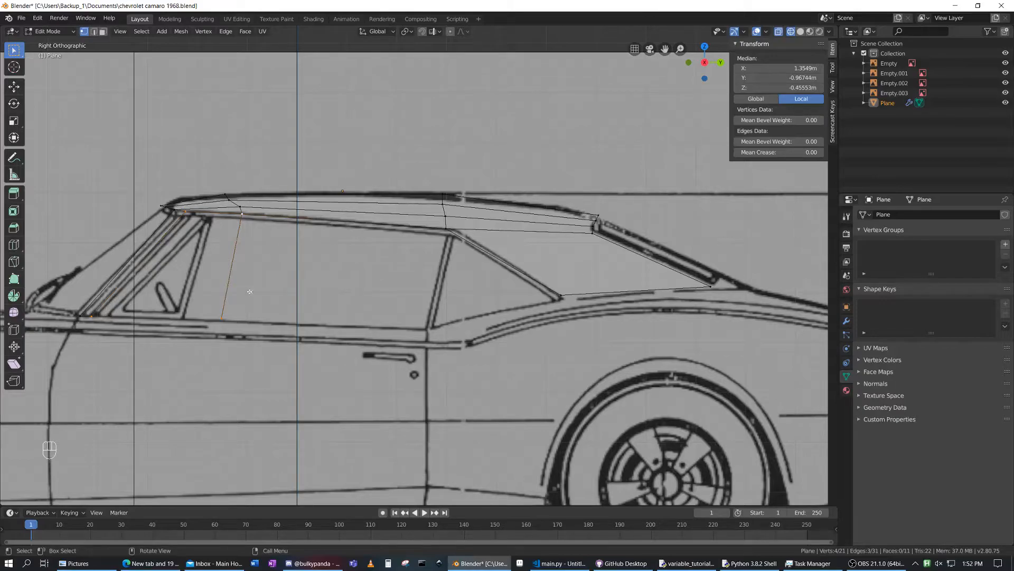
{"action": "key", "text": "f"}
{"action": "left_click", "coordinate": [242, 217]}
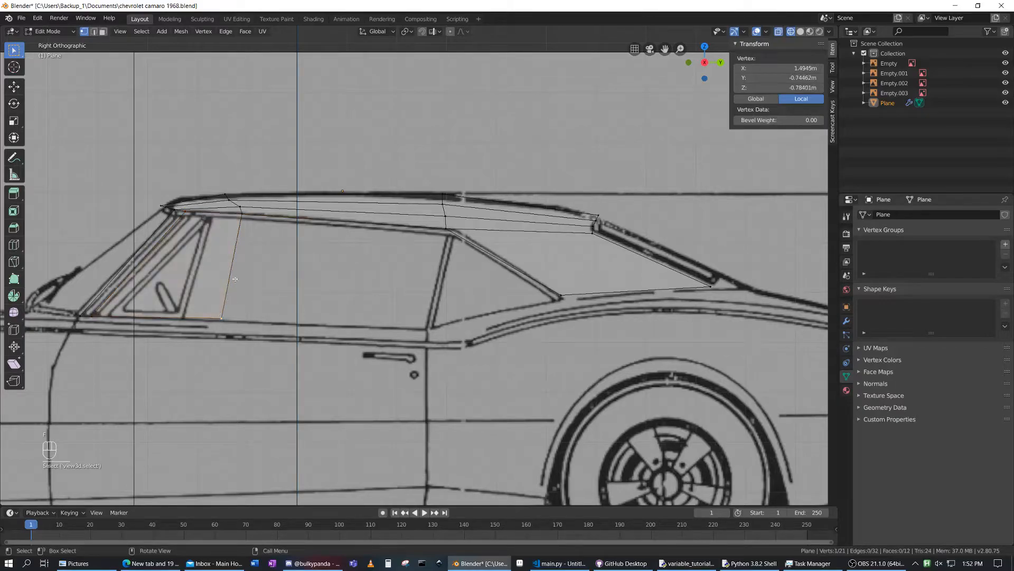
{"action": "left_click", "coordinate": [243, 216], "text": "shift"}
{"action": "left_click", "coordinate": [448, 233], "text": "shift"}
{"action": "left_click", "coordinate": [561, 297], "text": "shift"}
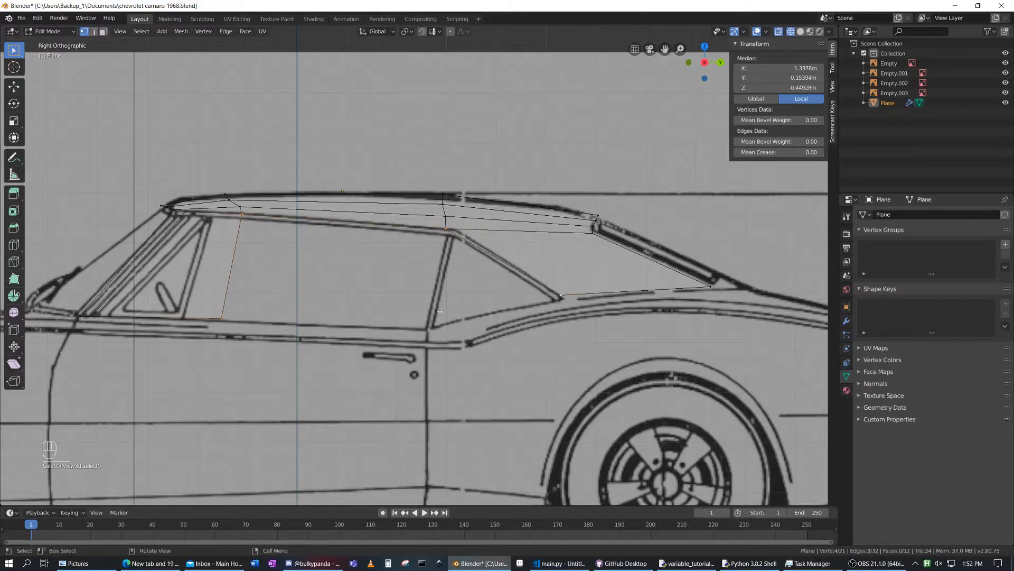
{"action": "left_click", "coordinate": [449, 225]}
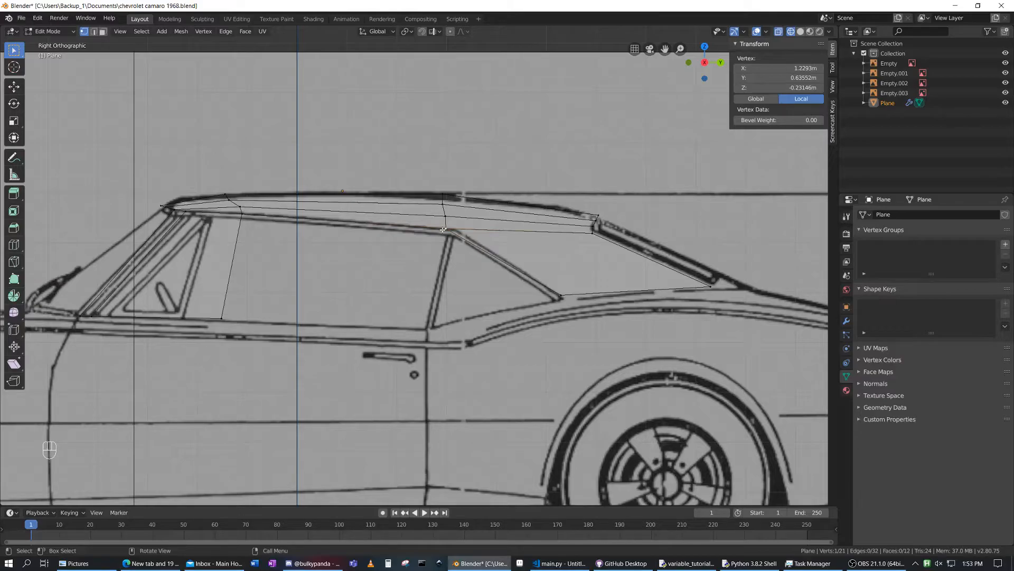
{"action": "middle_click_drag", "start_coordinate": [555, 265], "coordinate": [472, 327]}
{"action": "left_click", "coordinate": [446, 369]}
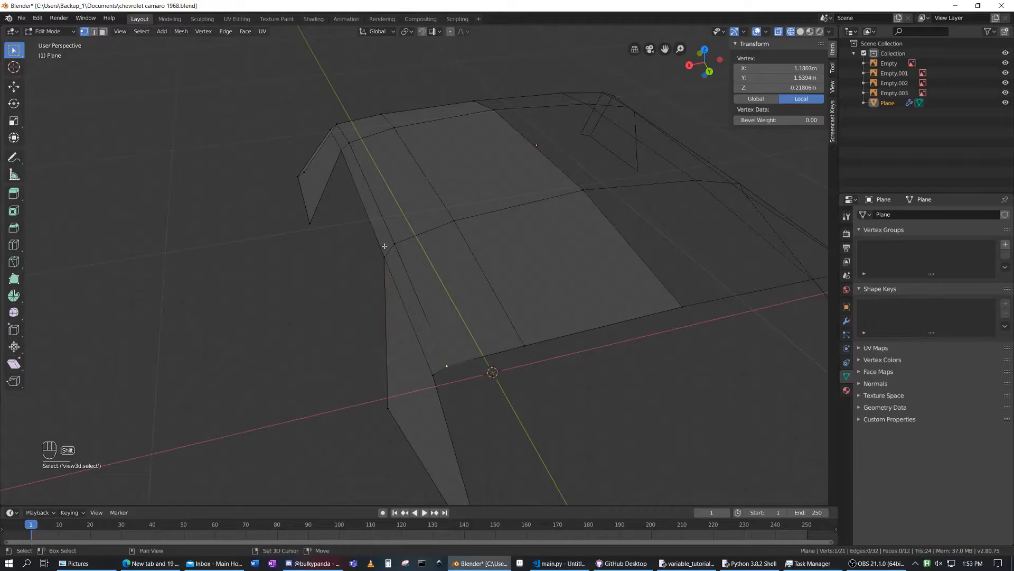
{"action": "left_click", "coordinate": [393, 244], "text": "shift"}
{"action": "left_click", "coordinate": [384, 258], "text": "shift"}
{"action": "middle_click_drag", "start_coordinate": [509, 273], "coordinate": [586, 260]}
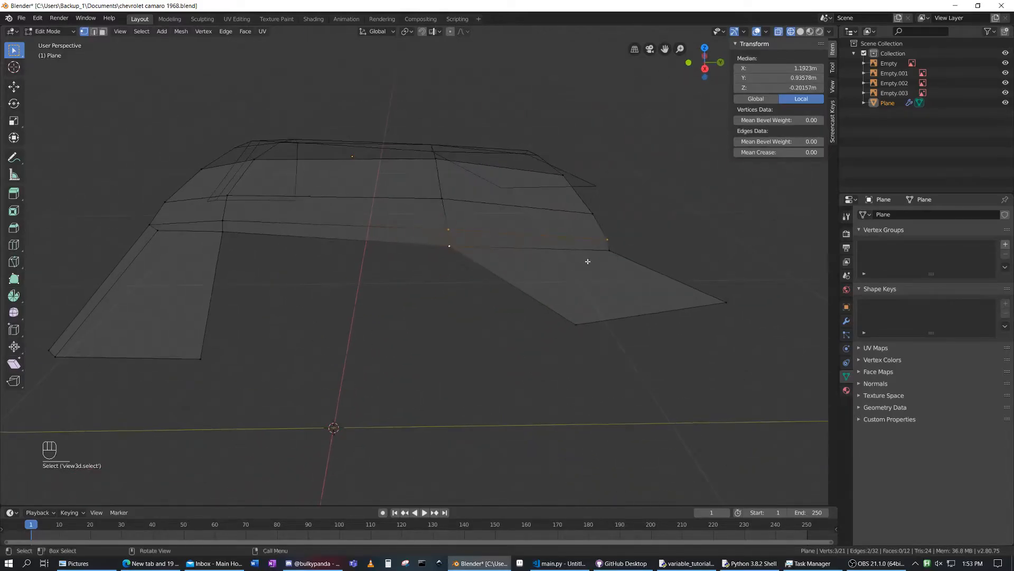
{"action": "left_click", "coordinate": [609, 251], "text": "shift"}
{"action": "key", "text": "KP_3"}
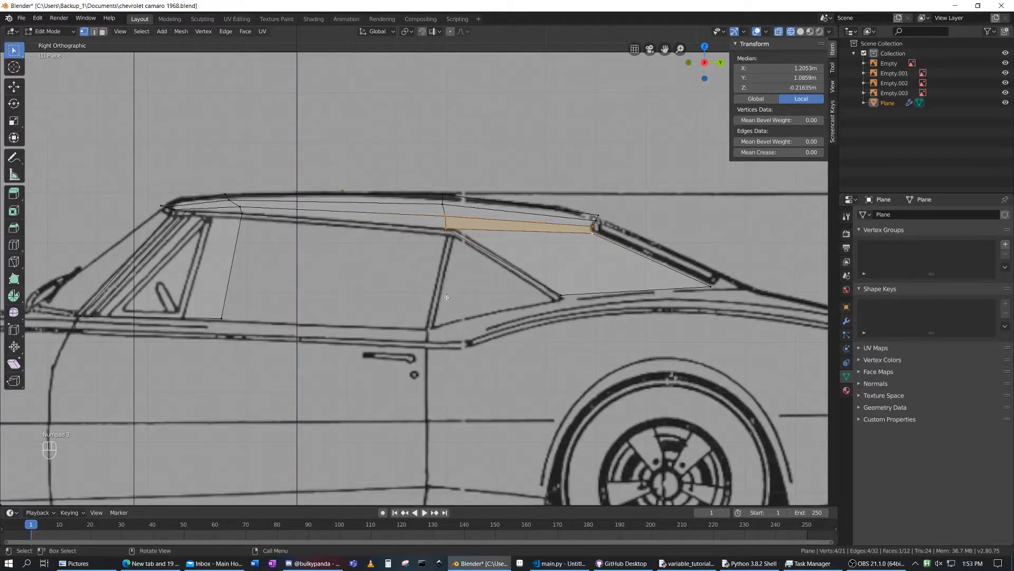
- Extrude the roof side edge's rear-cut vertex to the rear base of the door window, about 0.2 m down and 0.04 m forward
{"action": "left_click", "coordinate": [449, 232]}
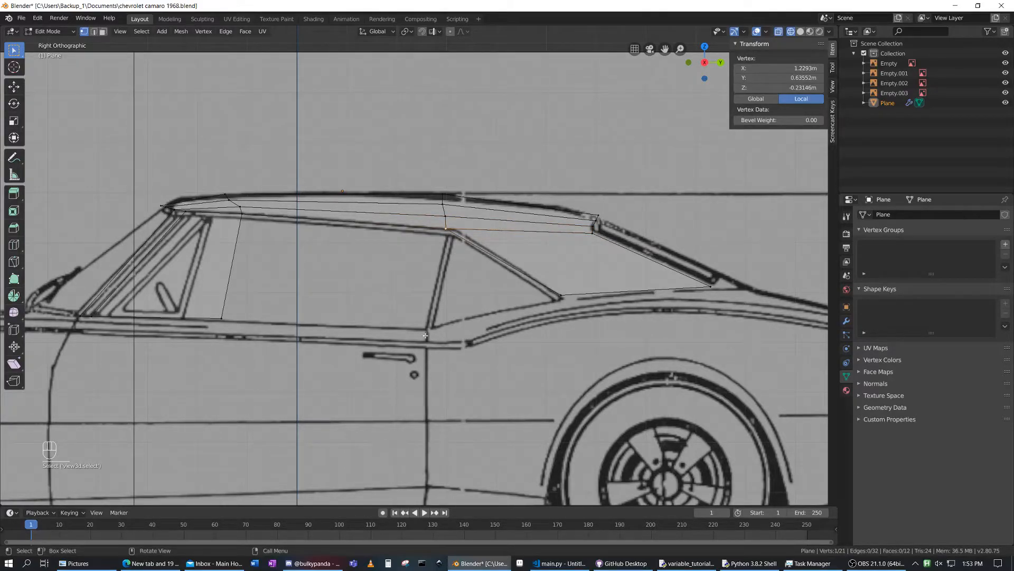
{"action": "key", "text": "e"}
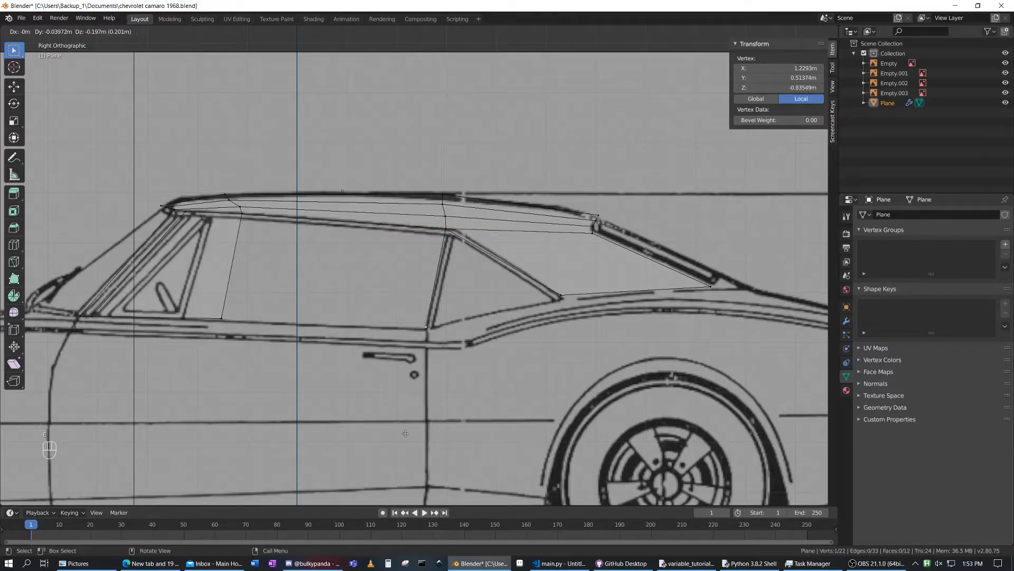
{"action": "left_click", "coordinate": [315, 388]}
- Connect the two lower side window vertices with an edge and fill the door window opening with a four-sided face
{"action": "left_click", "coordinate": [246, 216], "text": "shift"}
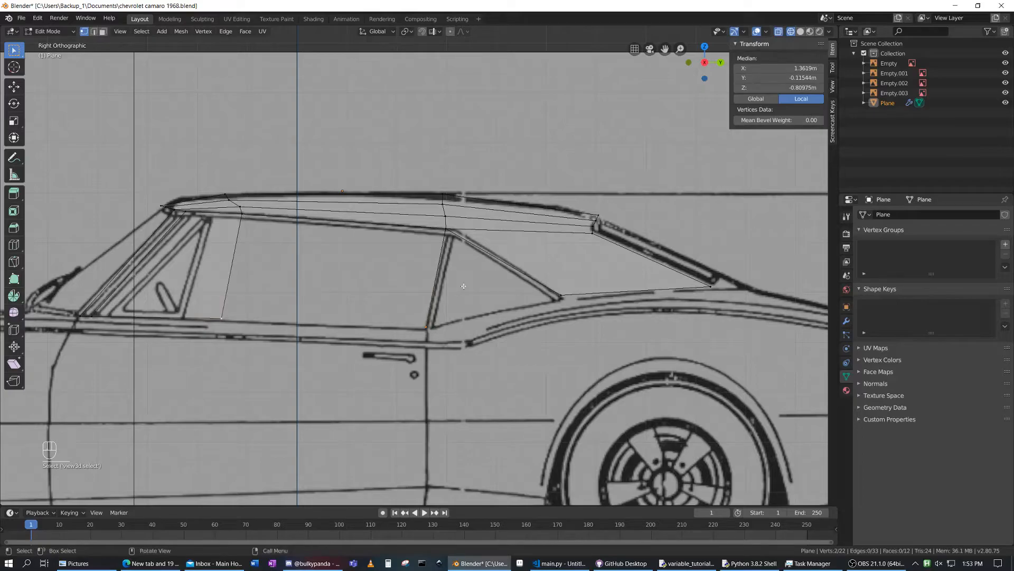
{"action": "key", "text": "f"}
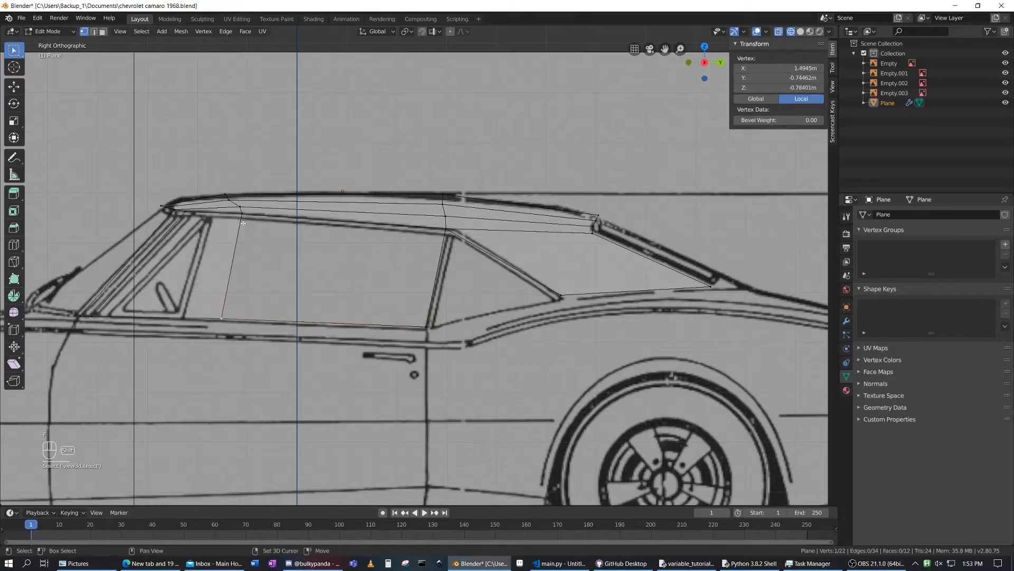
{"action": "left_click", "coordinate": [445, 235], "text": "shift"}
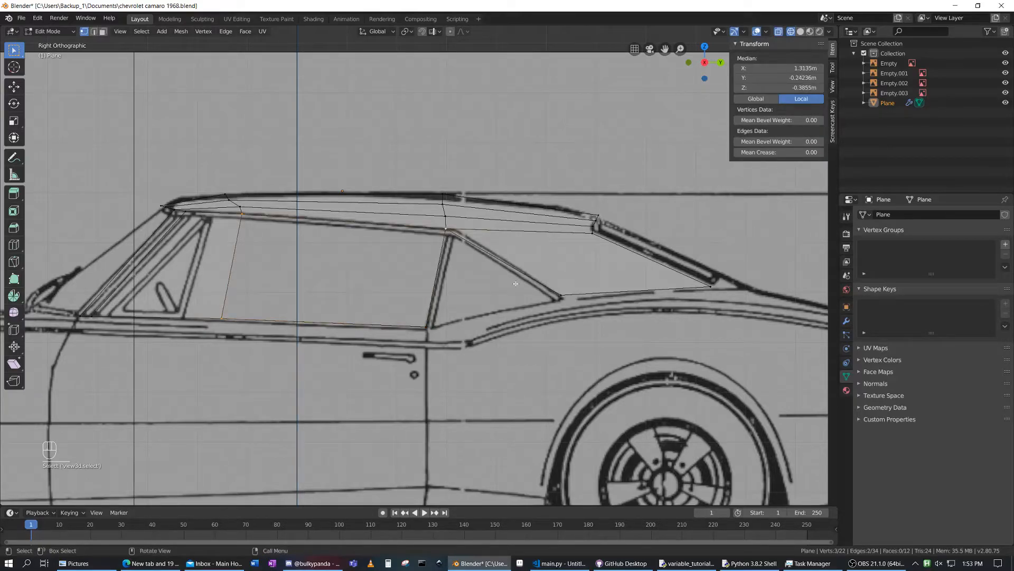
{"action": "key", "text": "f"}
{"action": "key", "text": "ctrl+z"}
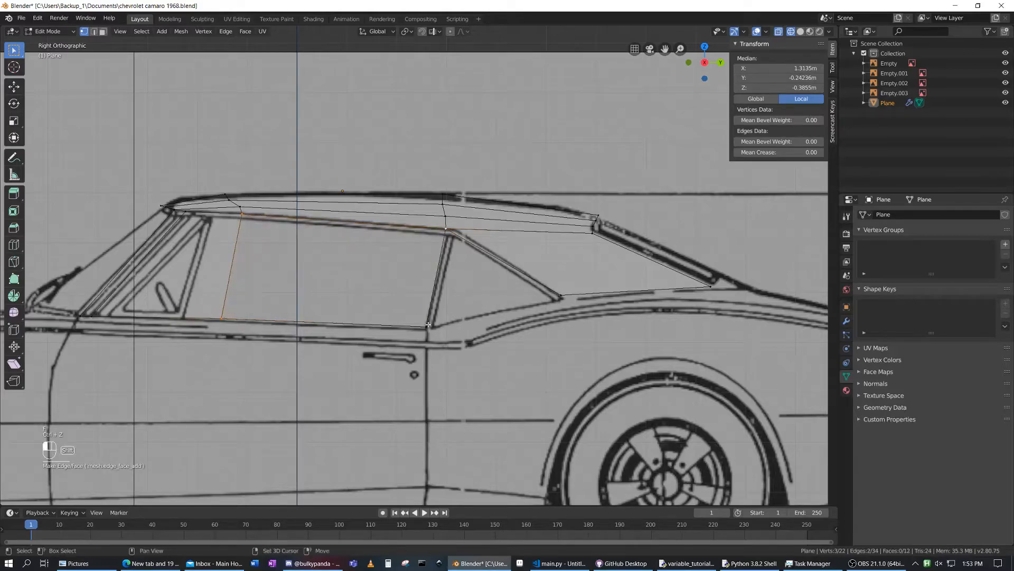
{"action": "key", "text": "f"}
{"action": "middle_click_drag", "start_coordinate": [298, 281], "coordinate": [419, 283]}
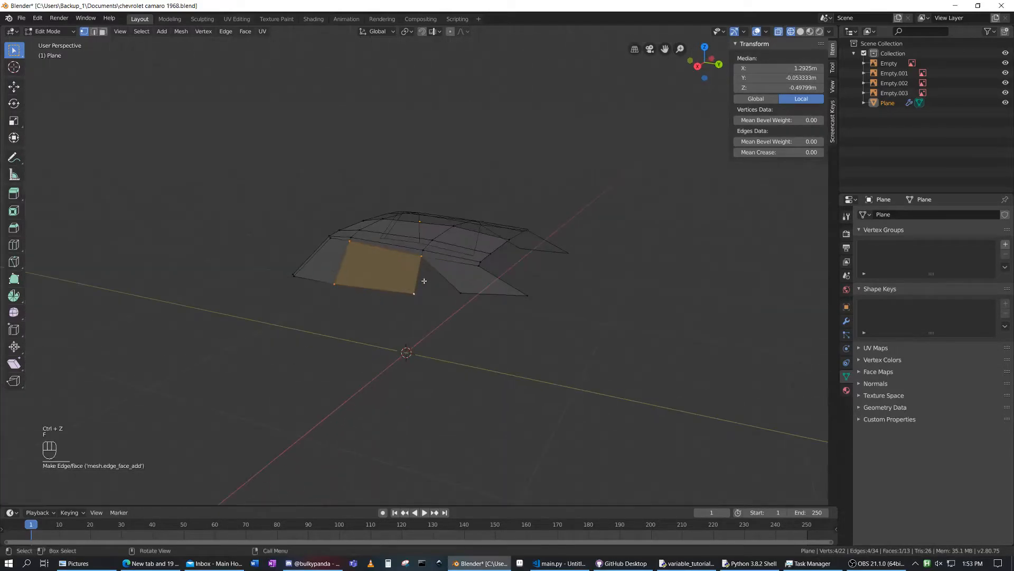
{"action": "key", "text": "ctrl+r"}
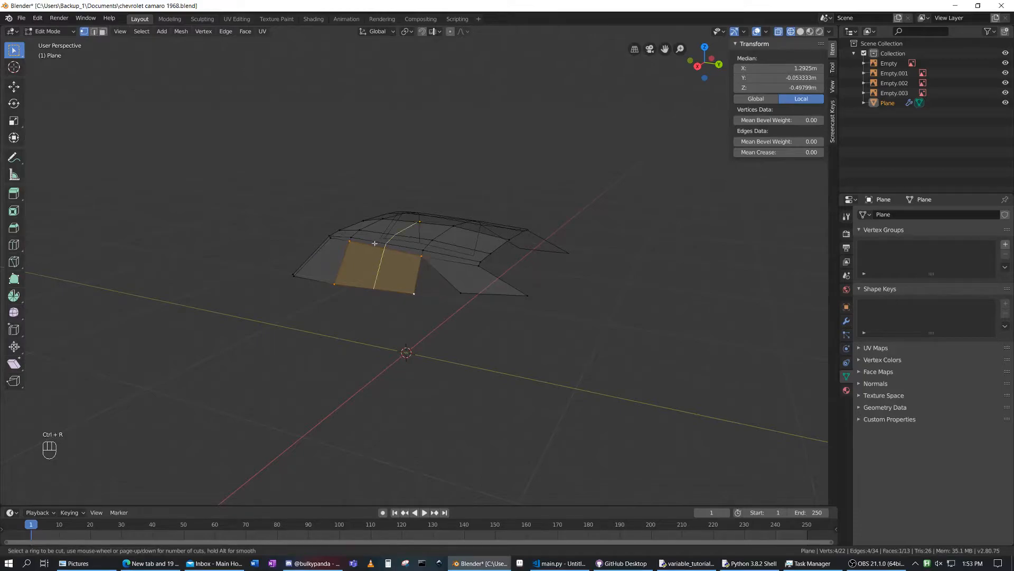
{"action": "right_click", "coordinate": [382, 352]}
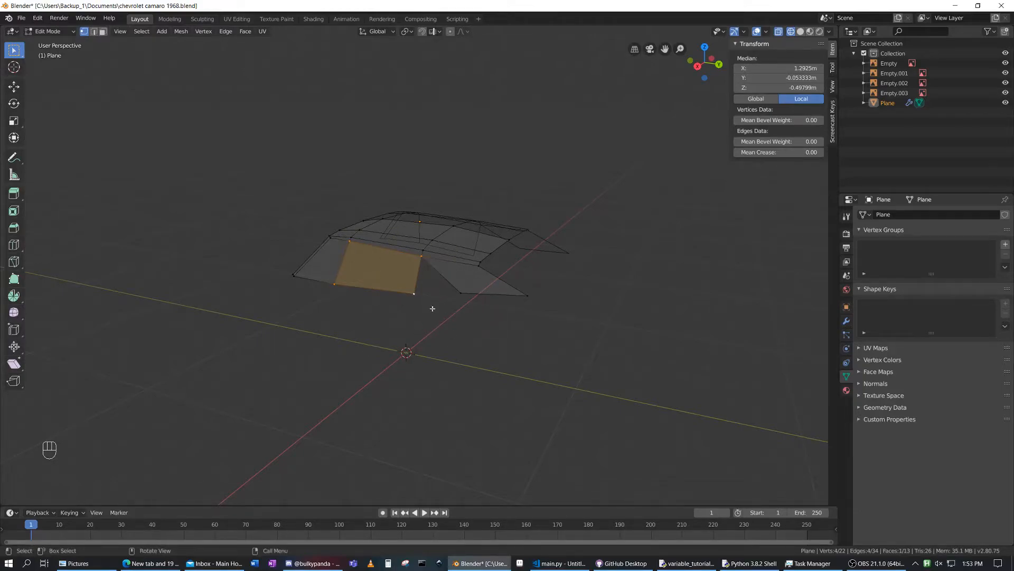
- Try to fill the triangular gap between the door window face and the rear pillar from its three corner vertices
{"action": "left_click", "coordinate": [413, 293]}
{"action": "left_click", "coordinate": [461, 292], "text": "shift"}
{"action": "left_click", "coordinate": [422, 258], "text": "shift"}
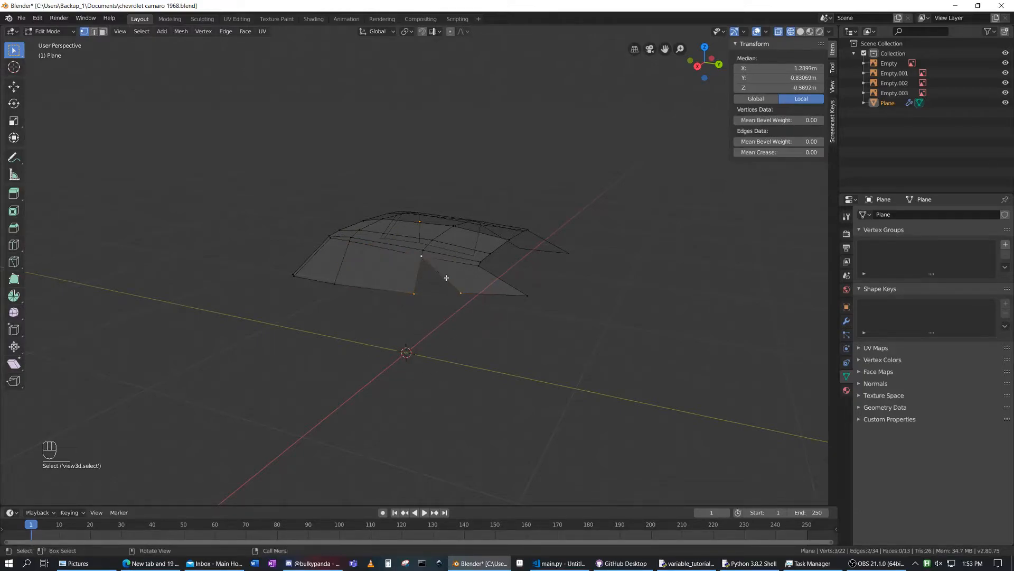
{"action": "key", "text": "f"}
{"action": "left_click", "coordinate": [336, 281]}
{"action": "key", "text": "ctrl+r"}
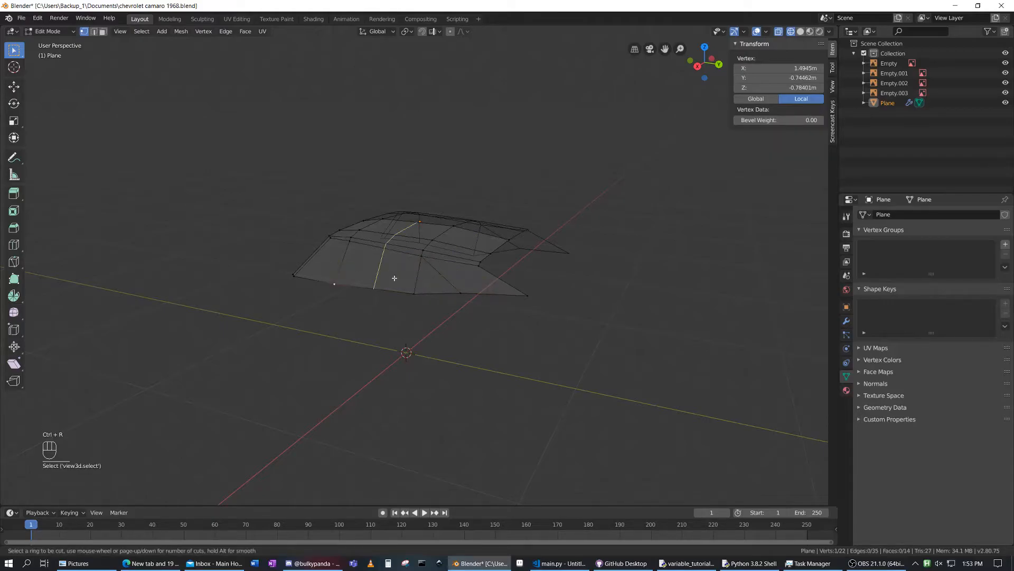
{"action": "key", "text": "Escape"}
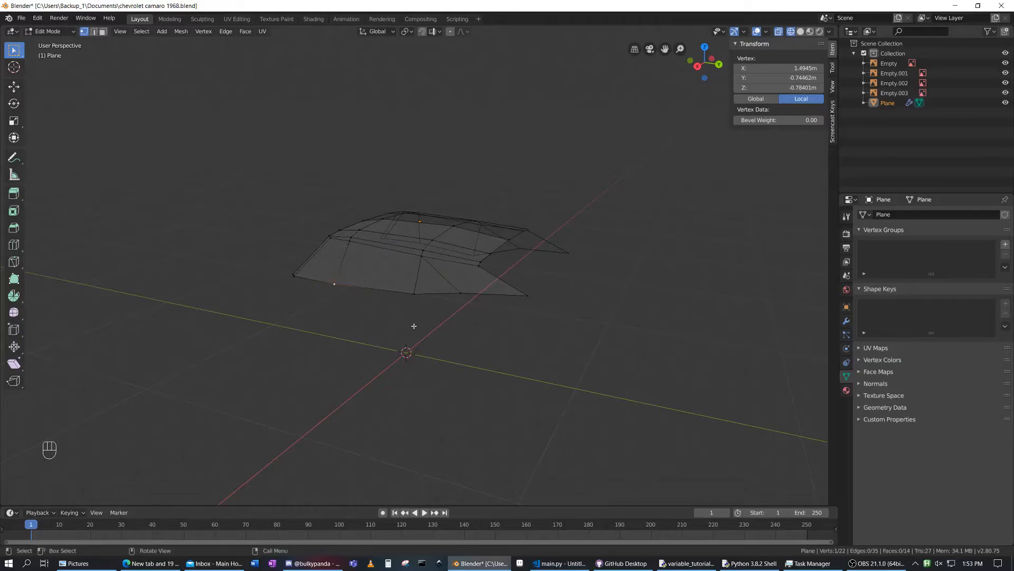
{"action": "key", "text": "ctrl+z"}
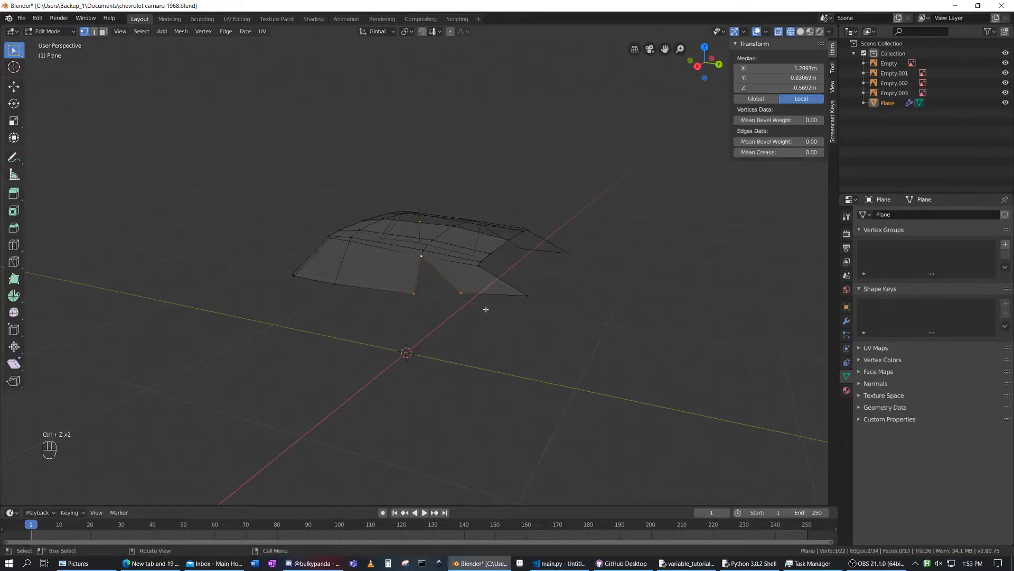
- Try to extrude the door window's lower rear vertex to the middle of the quarter window's lower edge, discarding the new vertex
{"action": "key", "text": "KP_3"}
{"action": "scroll", "coordinate": [518, 283], "scroll_direction": "up", "scroll_amount": 5}
{"action": "left_click", "coordinate": [450, 353]}
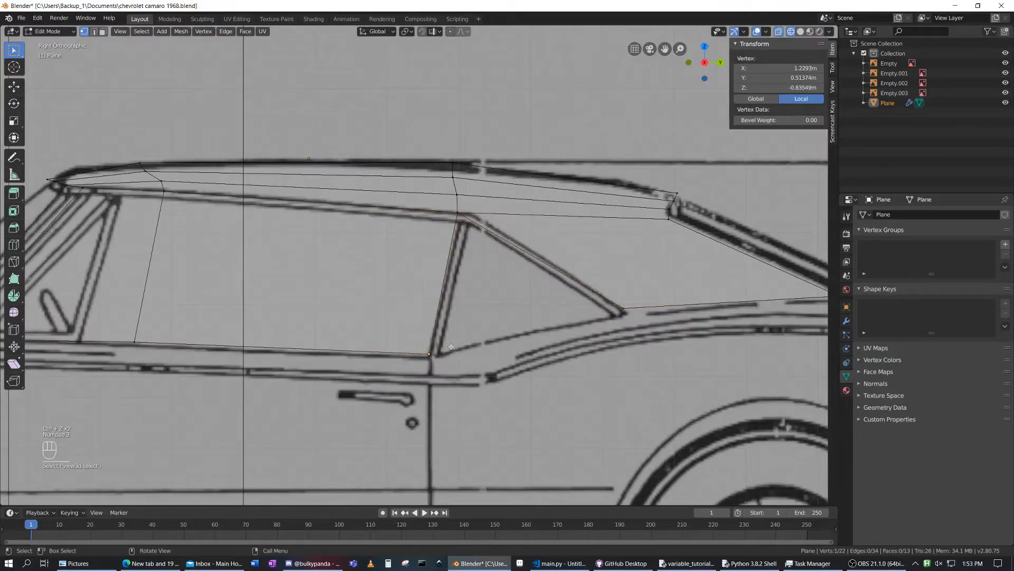
{"action": "key", "text": "e"}
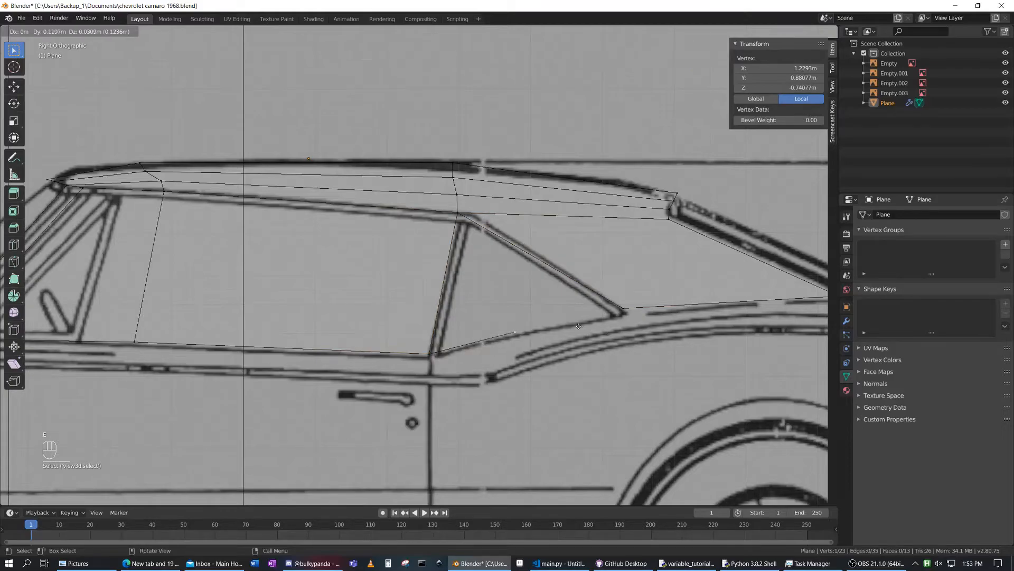
{"action": "left_click", "coordinate": [574, 330]}
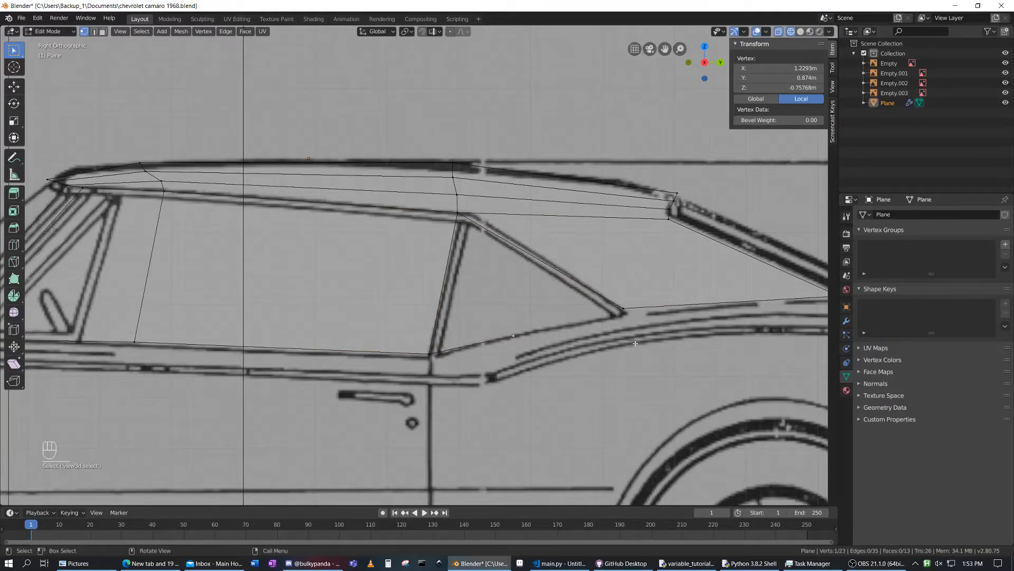
{"action": "key", "text": "ctrl+z"}
{"action": "key", "text": "x"}
{"action": "left_click", "coordinate": [489, 334]}
- Add a lengthwise loop cut through the middle of the rear pillar face behind the quarter window
{"action": "key", "text": "ctrl+r"}
{"action": "left_click", "coordinate": [582, 275]}
{"action": "left_click", "coordinate": [581, 275]}
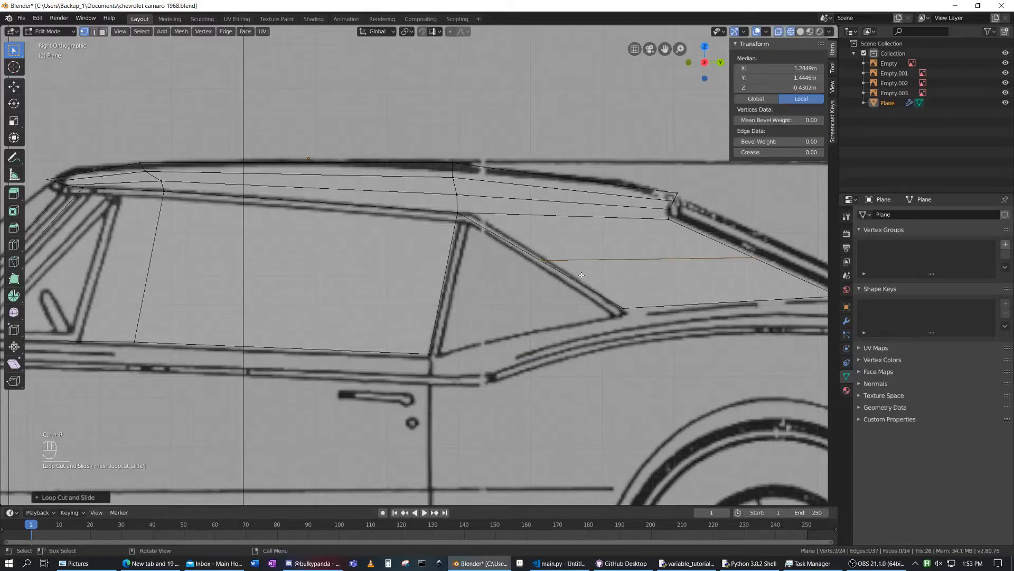
- Fill the quarter window opening with a four-sided face using its three corners and the new loop-cut vertex on the sloping edge
{"action": "left_click", "coordinate": [625, 311]}
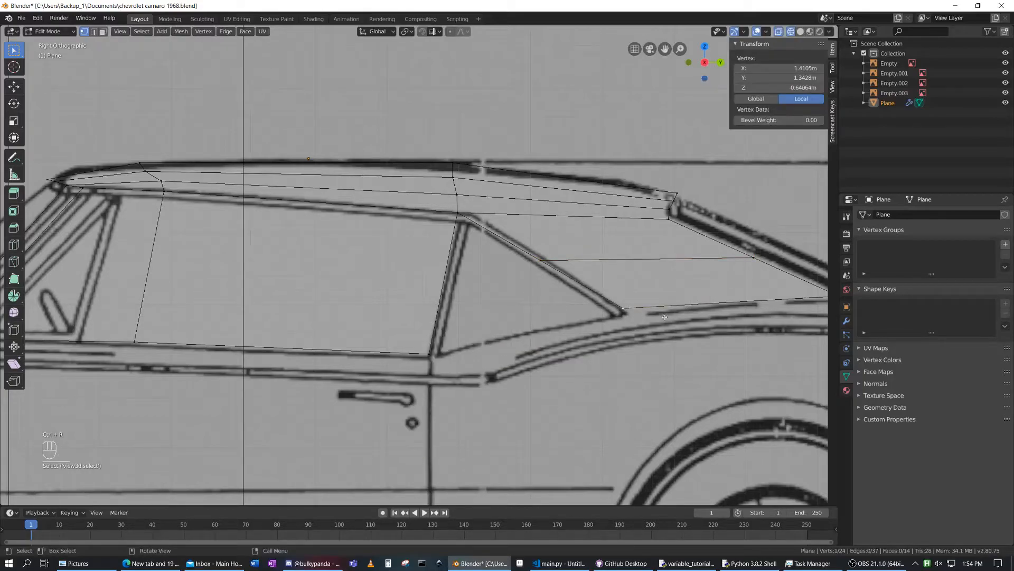
{"action": "left_click", "coordinate": [542, 262], "text": "shift"}
{"action": "left_click", "coordinate": [454, 218], "text": "shift"}
{"action": "left_click", "coordinate": [437, 351], "text": "shift"}
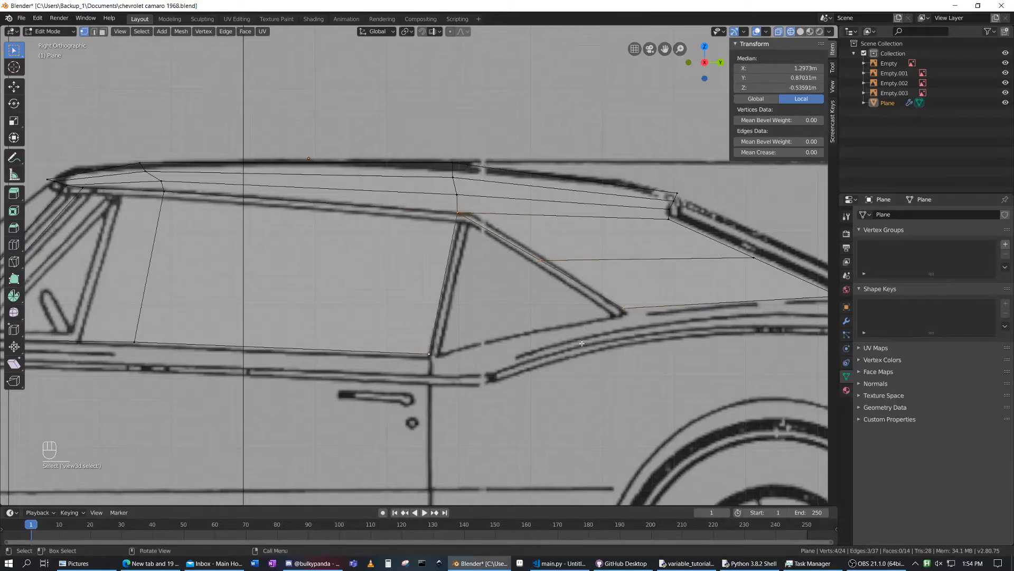
{"action": "key", "text": "f"}
- Move the quarter window's lower rear corner vertex slightly forward and down onto the blueprint outline
{"action": "left_click", "coordinate": [530, 257]}
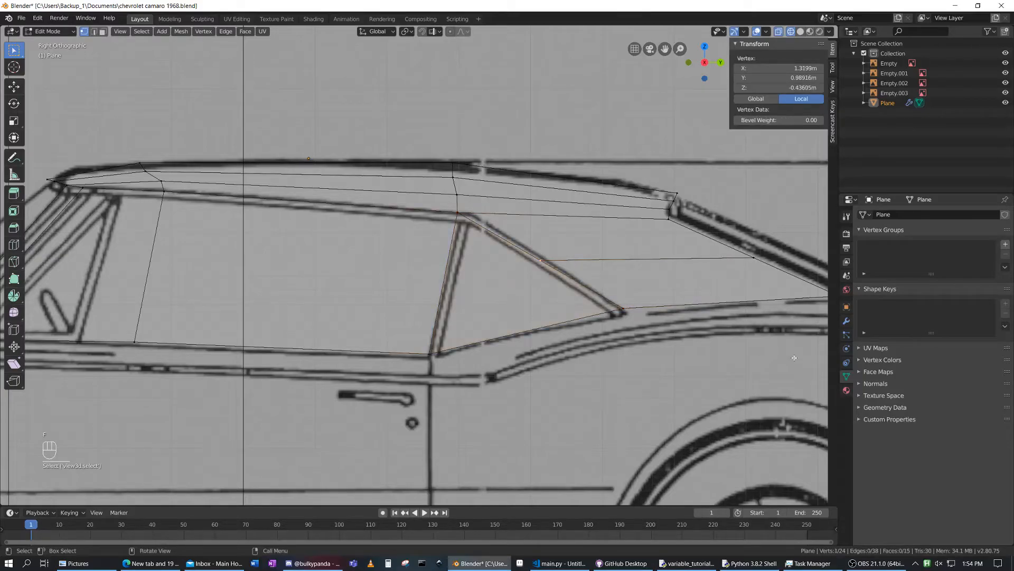
{"action": "scroll", "coordinate": [530, 257], "scroll_direction": "down", "scroll_amount": 4}
{"action": "scroll", "coordinate": [471, 270], "scroll_direction": "up", "scroll_amount": 5}
{"action": "key", "text": "ctrl+r"}
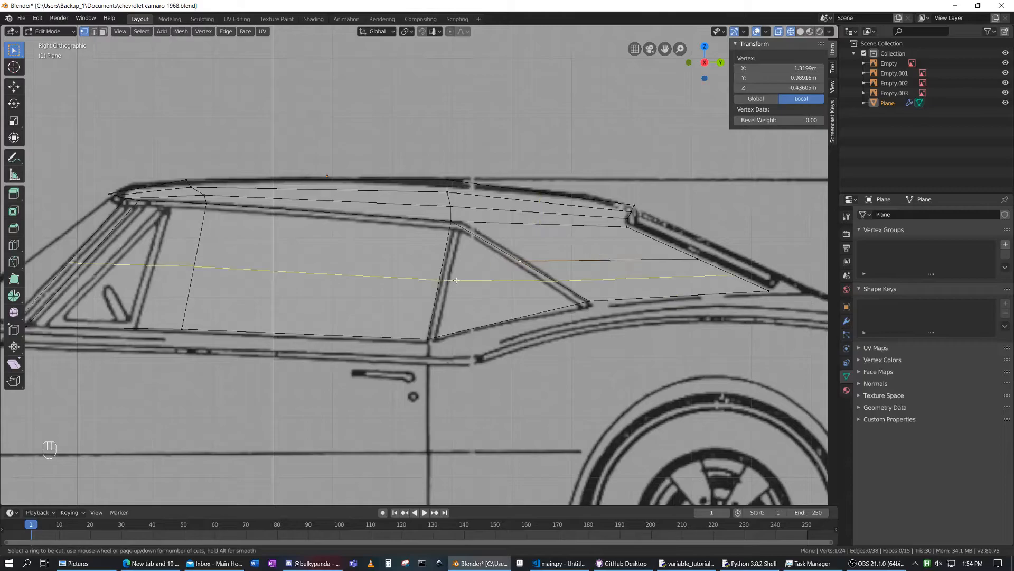
{"action": "key", "text": "Escape"}
{"action": "left_click", "coordinate": [520, 266]}
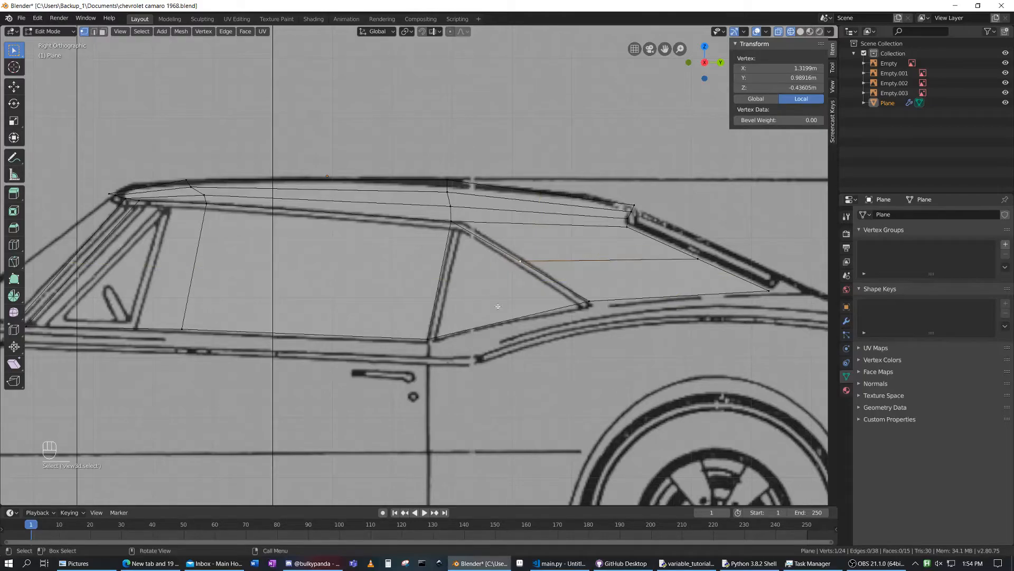
{"action": "key", "text": "g"}
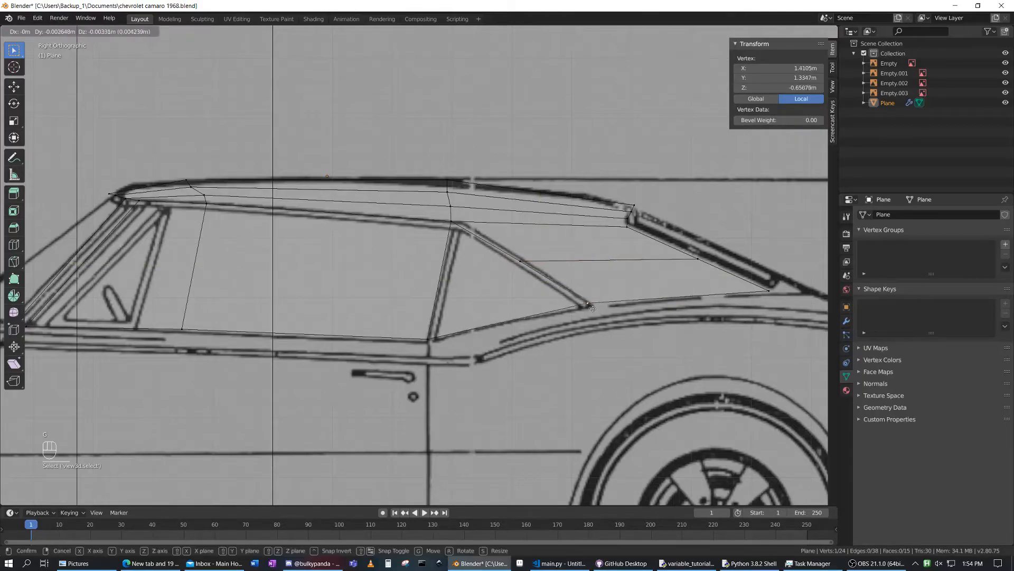
{"action": "left_click", "coordinate": [711, 296]}
- Examine the rear pillar's loop-cut edge against the back-view blueprint
{"action": "left_click", "coordinate": [697, 261]}
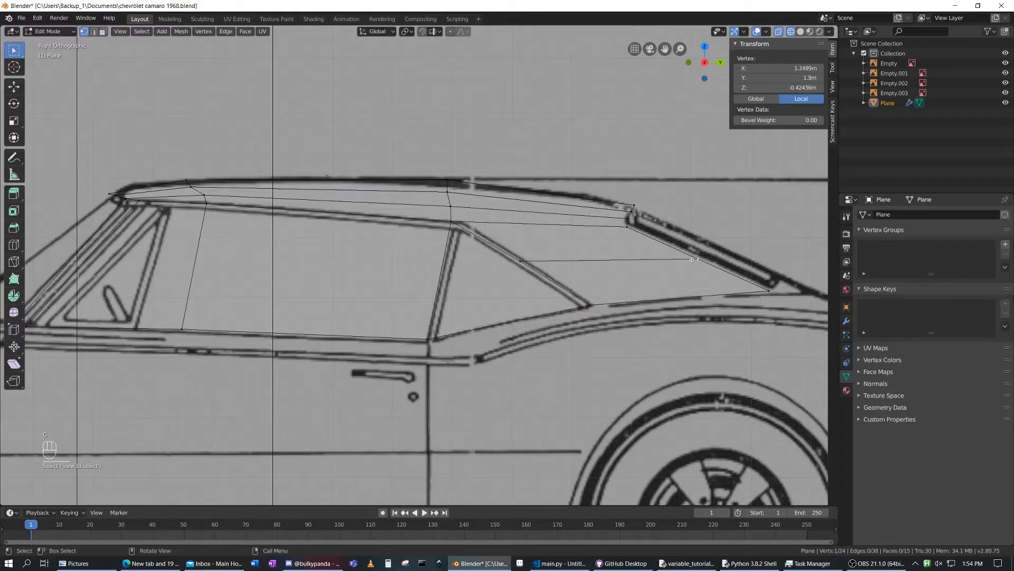
{"action": "left_click", "coordinate": [629, 229], "text": "shift"}
{"action": "left_click", "coordinate": [599, 267]}
{"action": "left_click", "coordinate": [521, 261]}
{"action": "left_click", "coordinate": [696, 262], "text": "shift"}
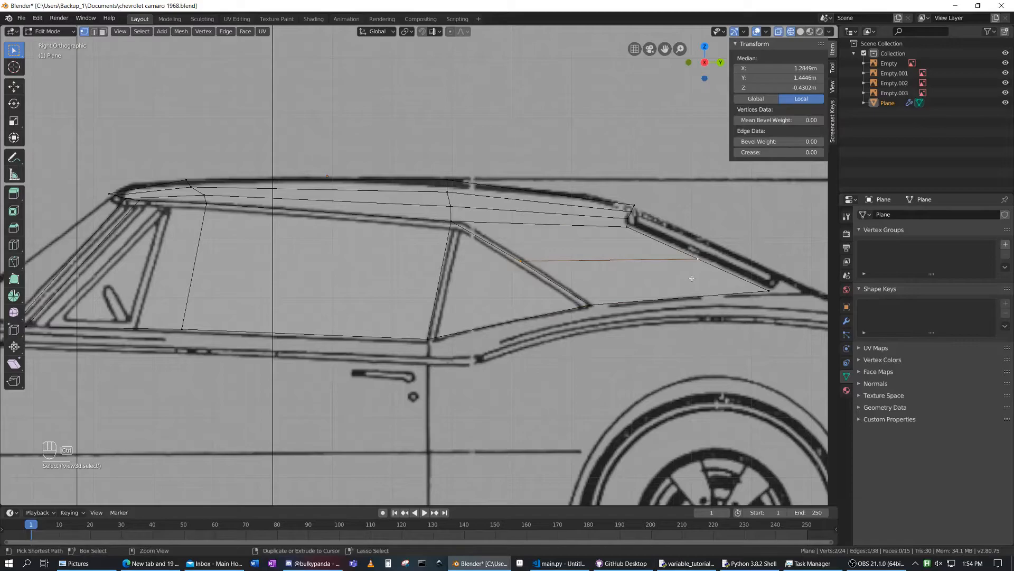
{"action": "key", "text": "ctrl+KP_1"}
{"action": "scroll", "coordinate": [345, 262], "scroll_direction": "up", "scroll_amount": 4}
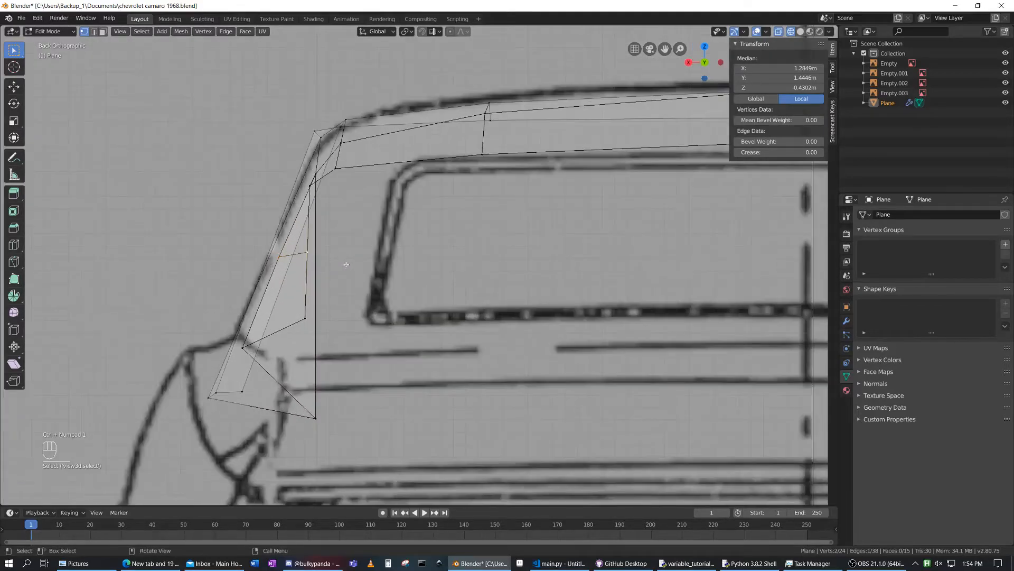
{"action": "scroll", "coordinate": [290, 332], "scroll_direction": "down", "scroll_amount": 2}
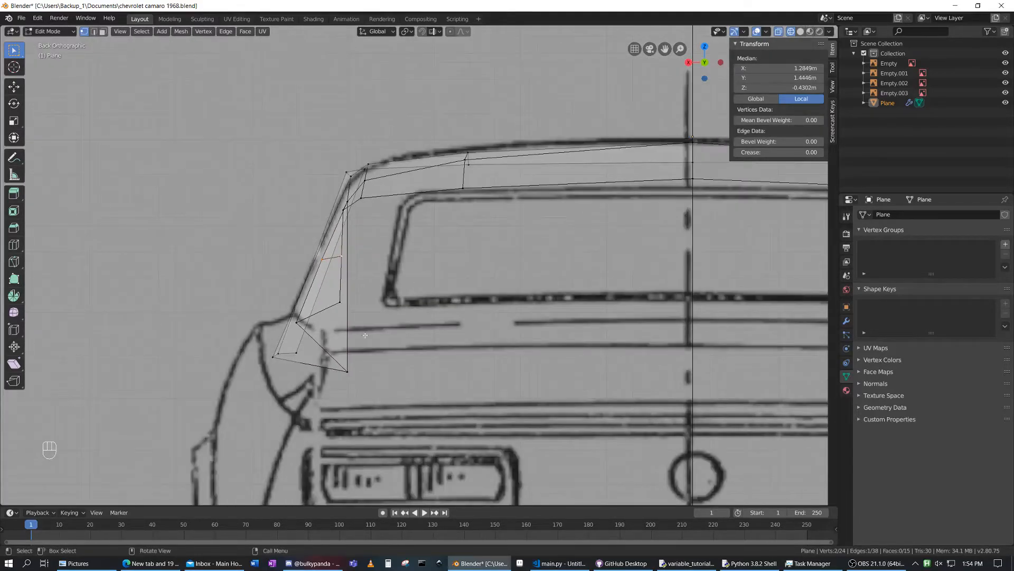
{"action": "scroll", "coordinate": [374, 335], "scroll_direction": "down", "scroll_amount": 1}
- Move the door window's lower rear vertex outward along the X axis to a local X of about 1.469 m
{"action": "left_click", "coordinate": [361, 354]}
{"action": "middle_click_drag", "start_coordinate": [360, 353], "coordinate": [371, 374]}
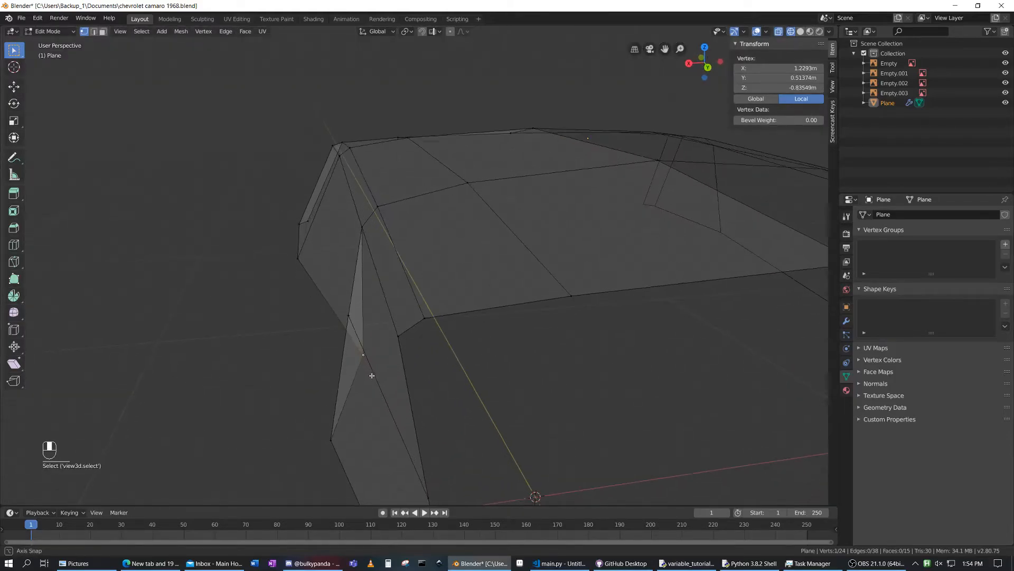
{"action": "key", "text": "KP_7"}
{"action": "scroll", "coordinate": [412, 311], "scroll_direction": "down", "scroll_amount": 1}
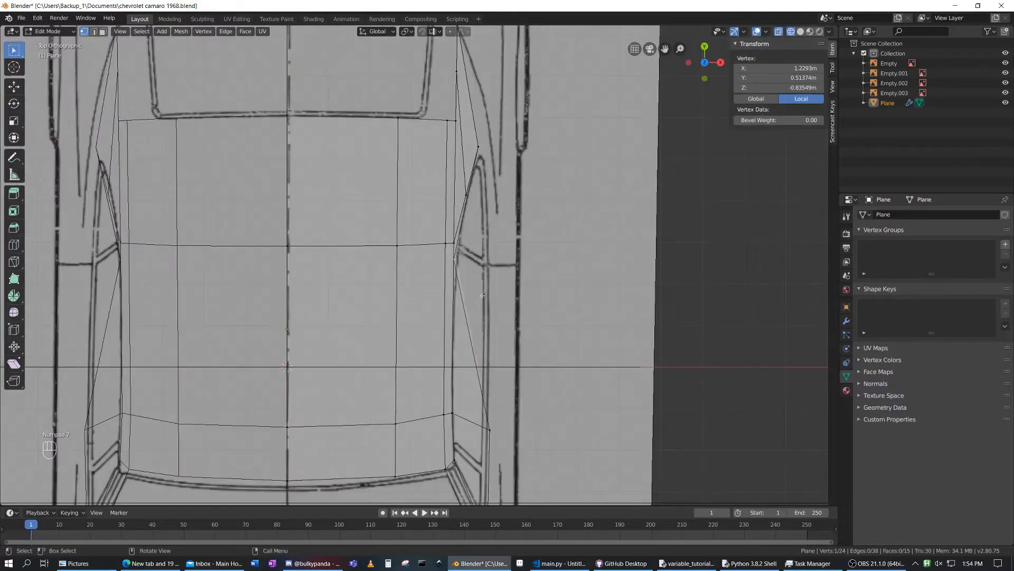
{"action": "key", "text": "g"}
{"action": "key", "text": "x"}
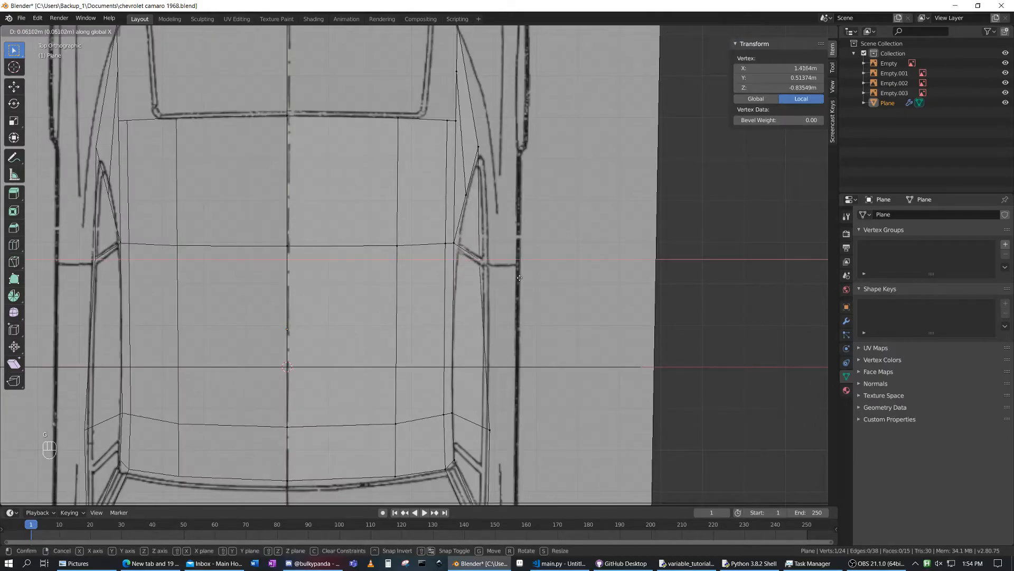
{"action": "left_click", "coordinate": [528, 275]}
{"action": "middle_click_drag", "start_coordinate": [544, 269], "coordinate": [487, 219]}
{"action": "scroll", "coordinate": [534, 199], "scroll_direction": "down", "scroll_amount": 5}
- Select the four vertices along the side windows' lower edge, from the windshield pillar base to the door window's rear
{"action": "key", "text": "KP_3"}
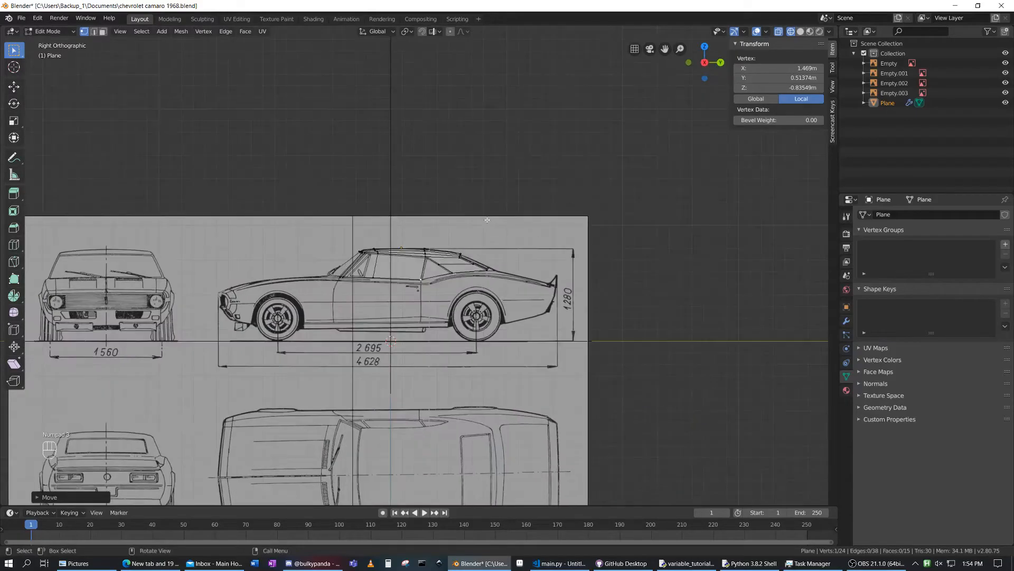
{"action": "scroll", "coordinate": [154, 365], "scroll_direction": "up", "scroll_amount": 8}
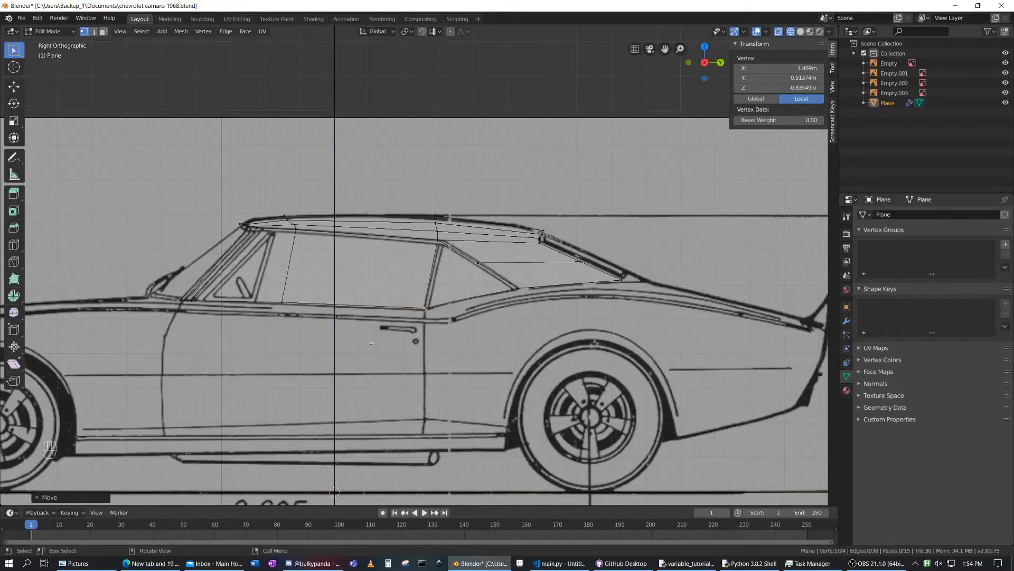
{"action": "left_click", "coordinate": [424, 311]}
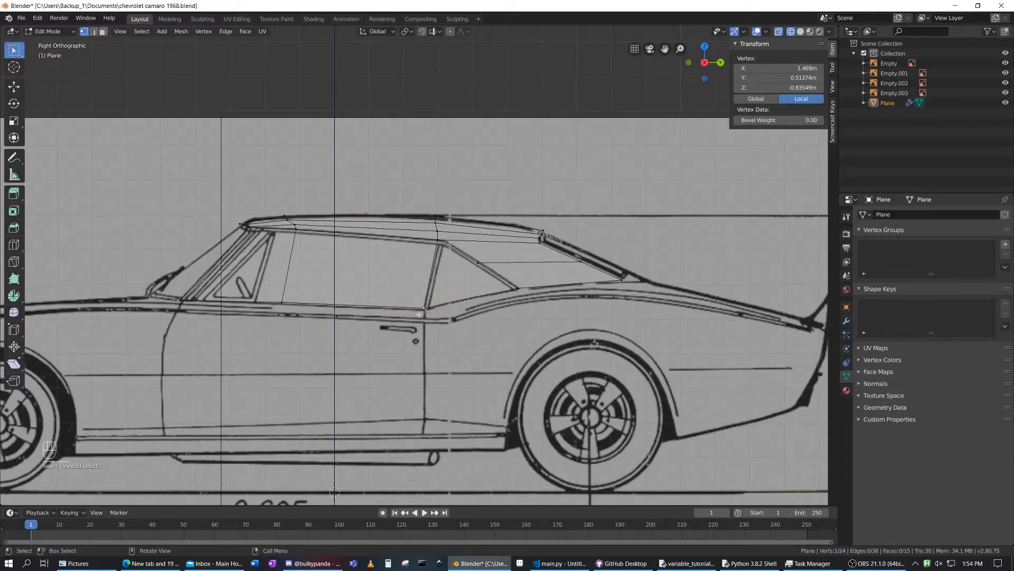
{"action": "left_click", "coordinate": [213, 305], "text": "shift"}
{"action": "left_click", "coordinate": [190, 301], "text": "shift"}
{"action": "middle_click_drag", "start_coordinate": [311, 324], "coordinate": [280, 338]}
{"action": "key", "text": "KP_3"}
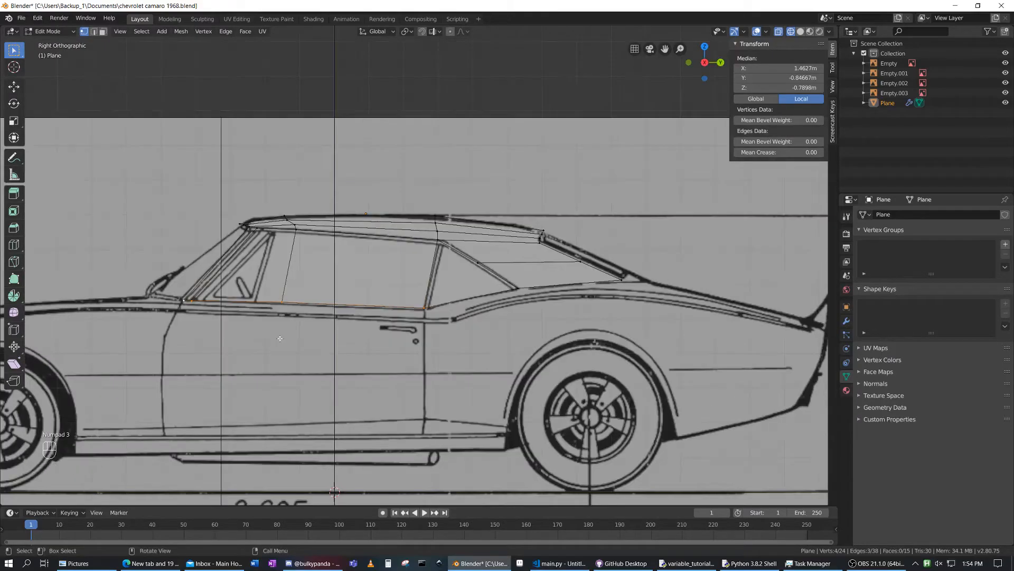
- Switch to the web browser and change the blueprint image search to "1968 chevrolet camaro"
{"action": "left_click", "coordinate": [151, 562]}
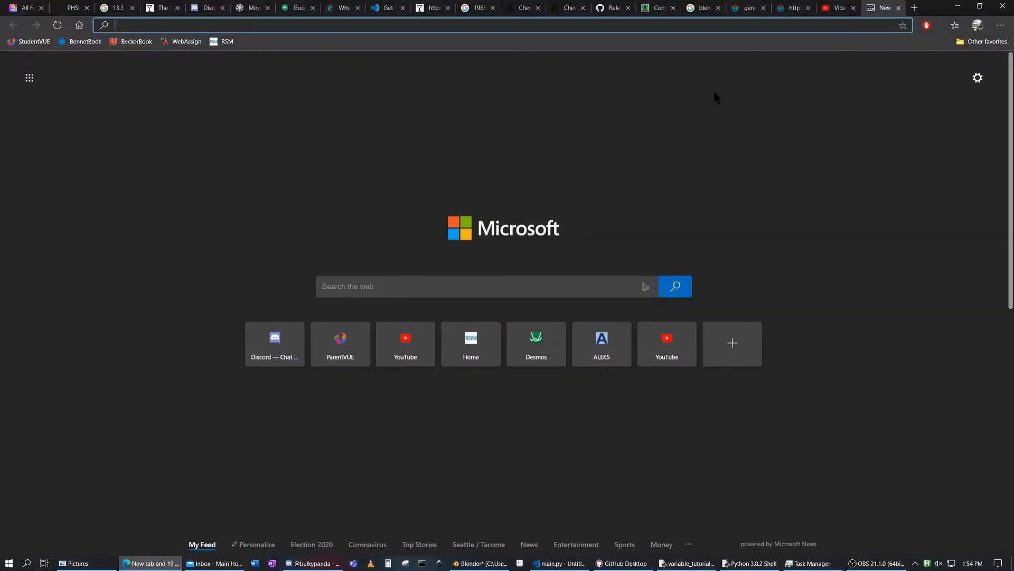
{"action": "left_click", "coordinate": [470, 8]}
{"action": "scroll", "coordinate": [363, 219], "scroll_direction": "up", "scroll_amount": 5}
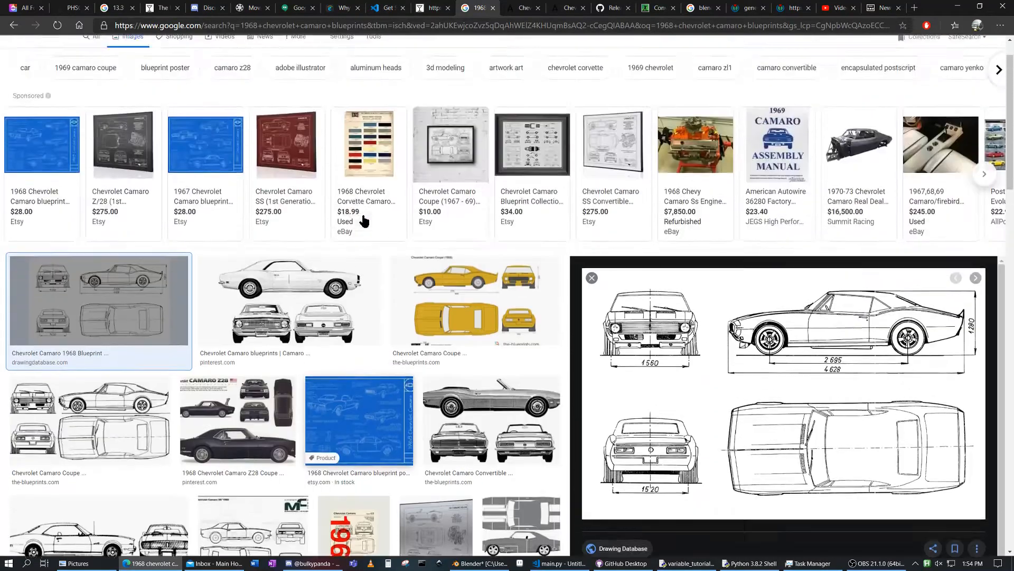
{"action": "left_click_drag", "start_coordinate": [200, 57], "coordinate": [163, 64]}
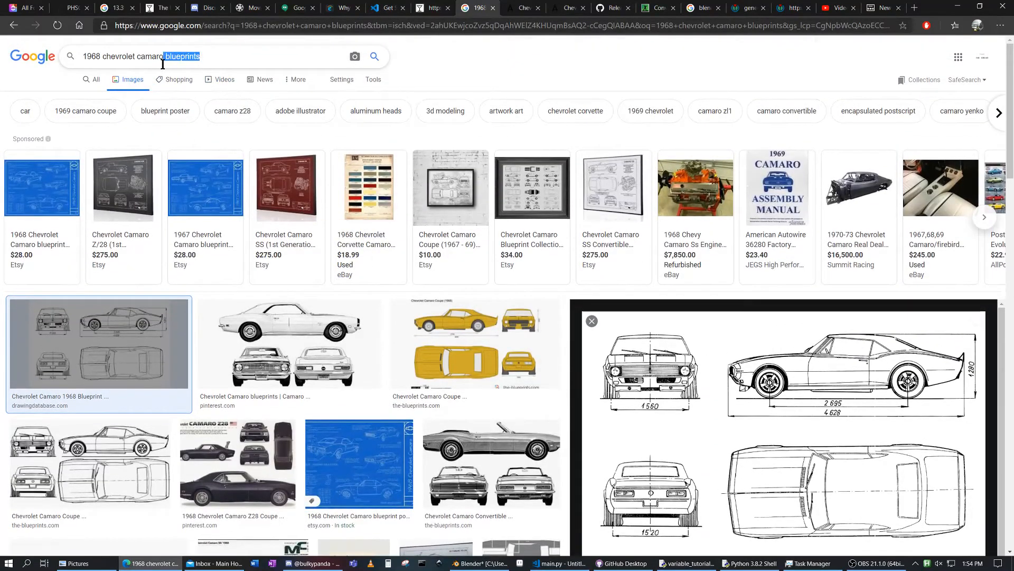
{"action": "key", "text": "BackSpace"}
{"action": "key", "text": "Return"}
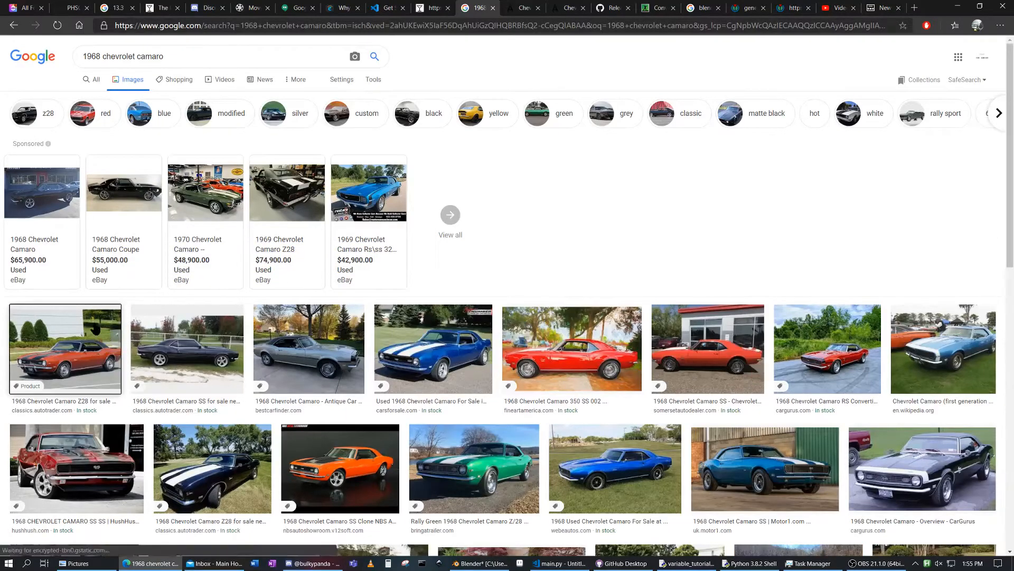
- Examine several enlarged photos of the 1968 Camaro for the body side's shape and return to Blender
{"action": "left_click", "coordinate": [66, 354]}
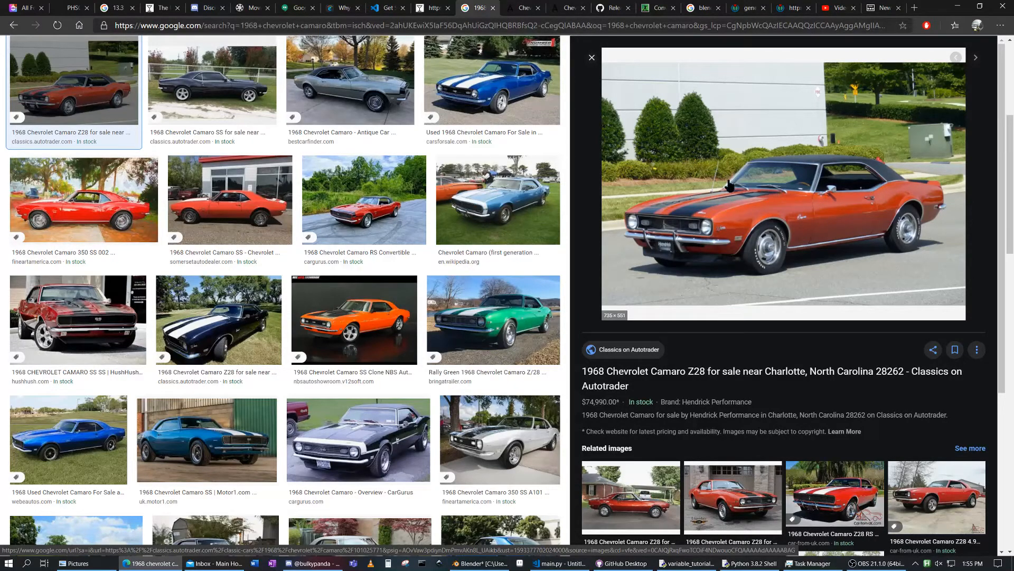
{"action": "key", "text": "Right"}
{"action": "key", "text": "Right"}
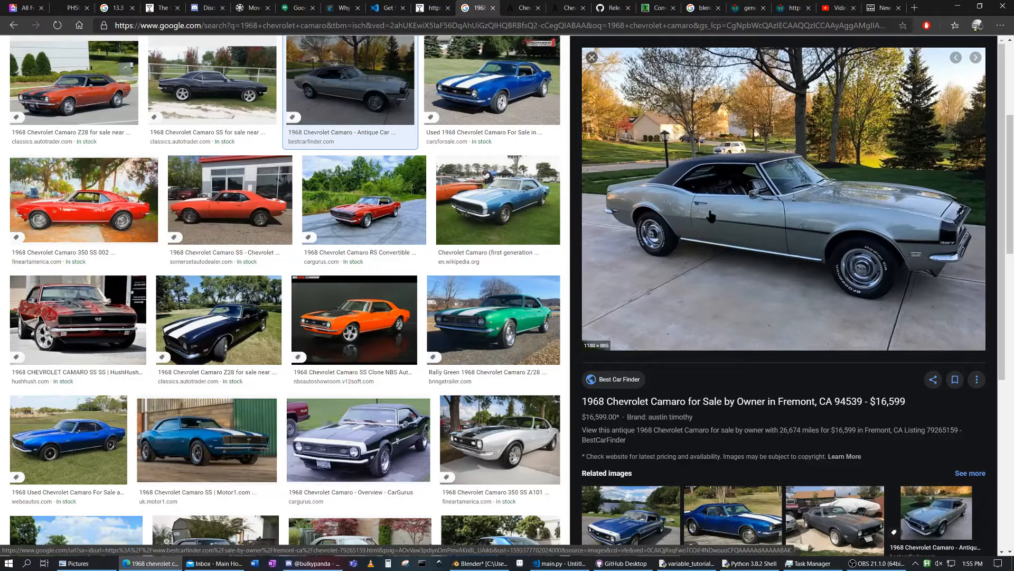
{"action": "key", "text": "Right"}
{"action": "key", "text": "Right"}
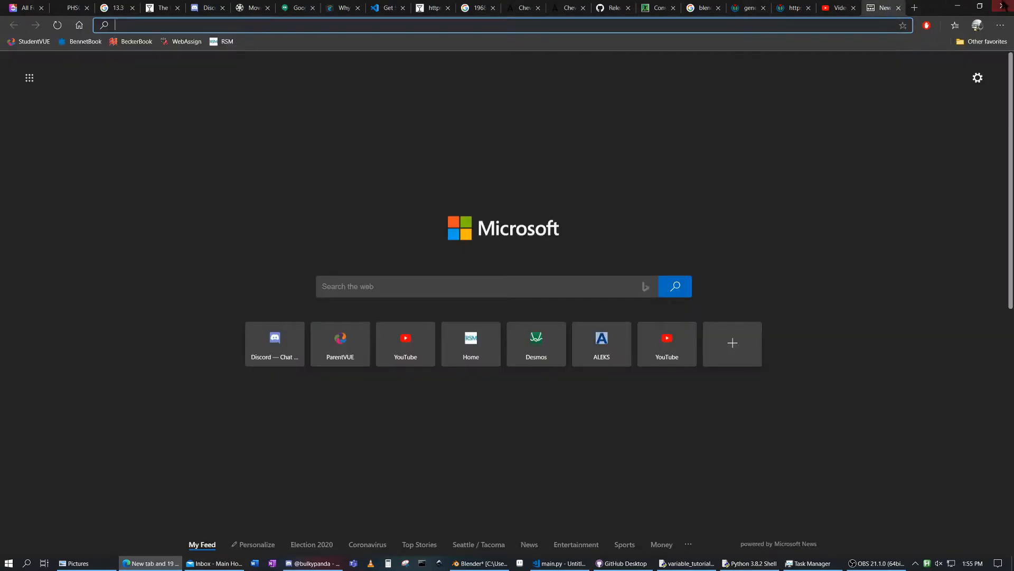
{"action": "left_click", "coordinate": [882, 7]}
{"action": "left_click", "coordinate": [961, 5]}
- Try to extrude the three lower side window vertices straight down along Z to the sill, and undo it
{"action": "left_click", "coordinate": [185, 300]}
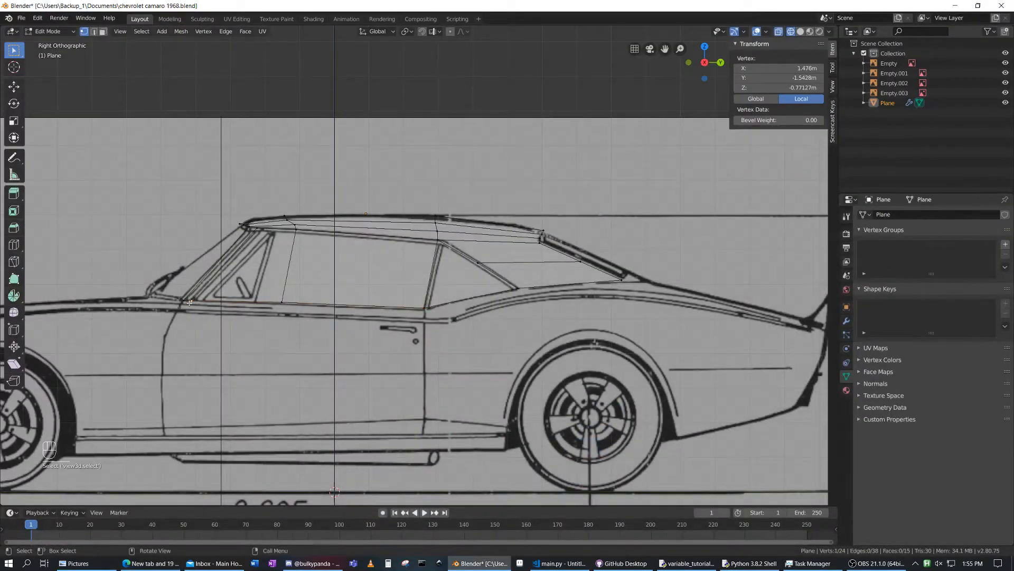
{"action": "left_click", "coordinate": [283, 303], "text": "shift"}
{"action": "left_click", "coordinate": [425, 310], "text": "shift"}
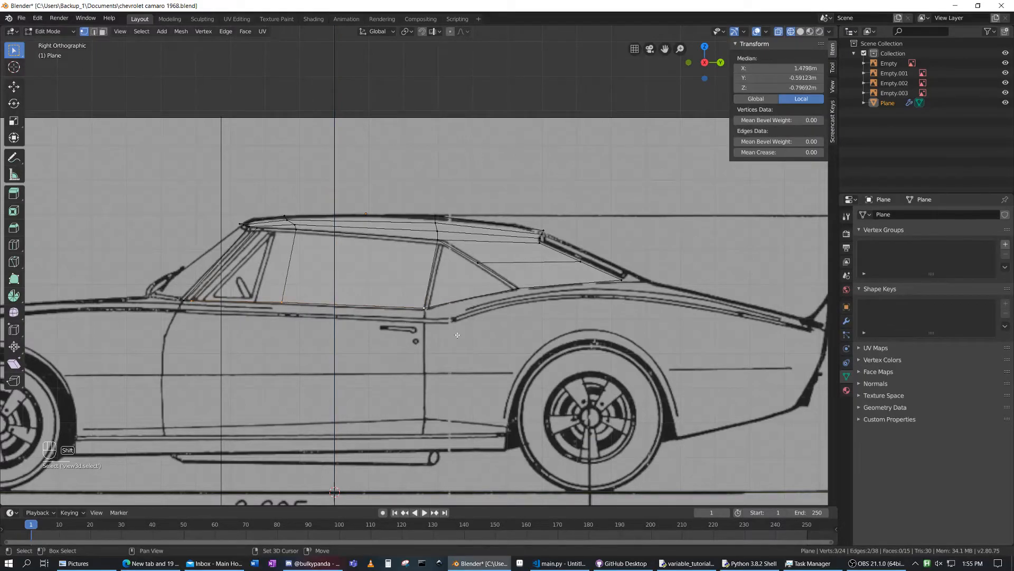
{"action": "key", "text": "e"}
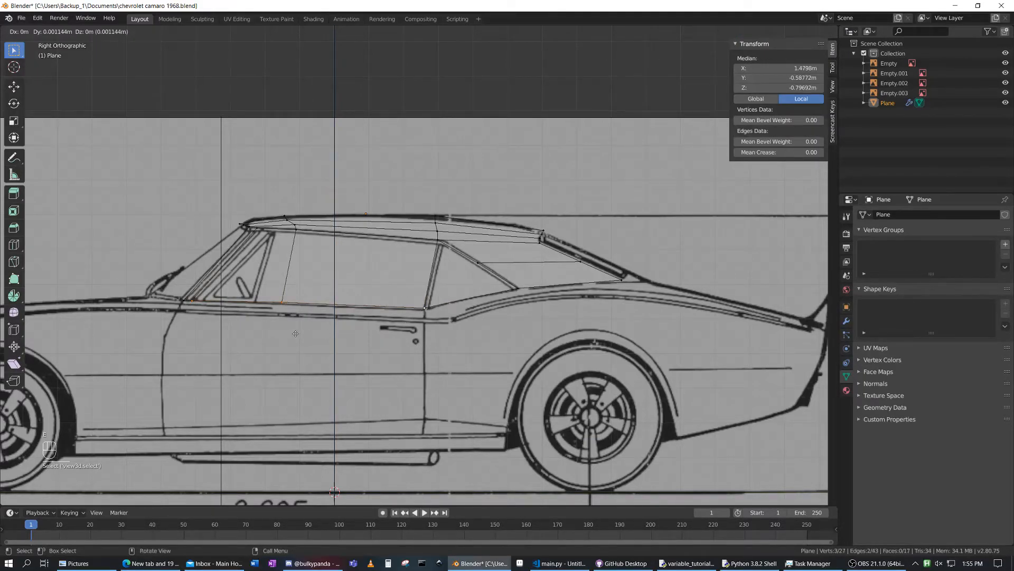
{"action": "key", "text": "z"}
{"action": "left_click", "coordinate": [256, 427]}
{"action": "middle_click_drag", "start_coordinate": [257, 427], "coordinate": [292, 410]}
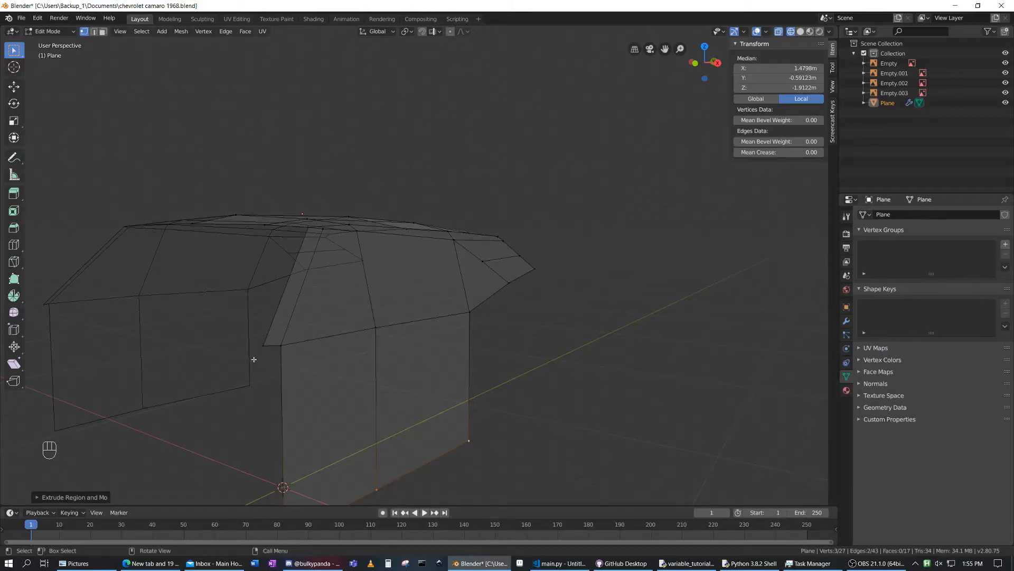
{"action": "key", "text": "ctrl+z"}
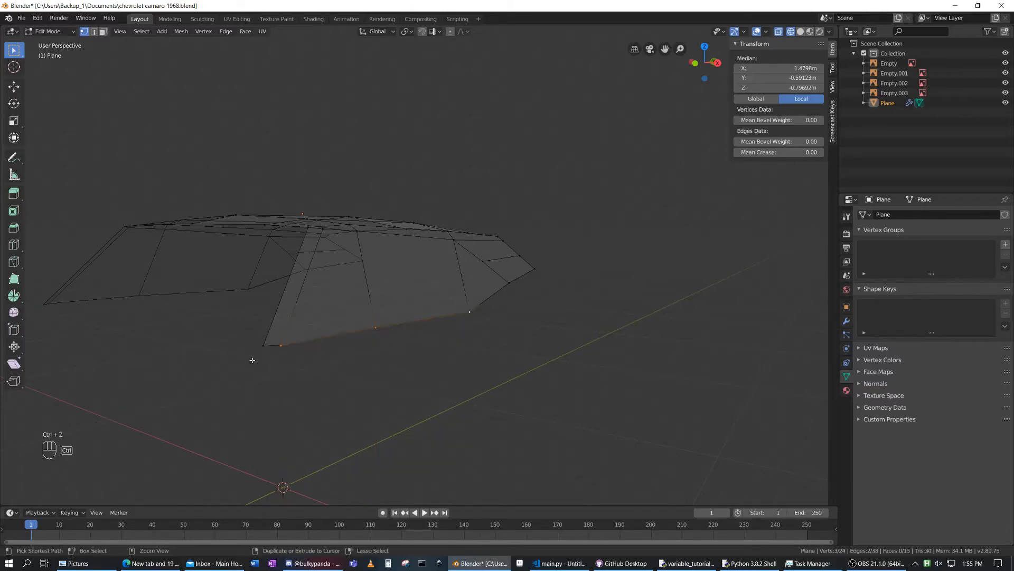
{"action": "key", "text": "KP_6"}
{"action": "key", "text": "KP_3"}
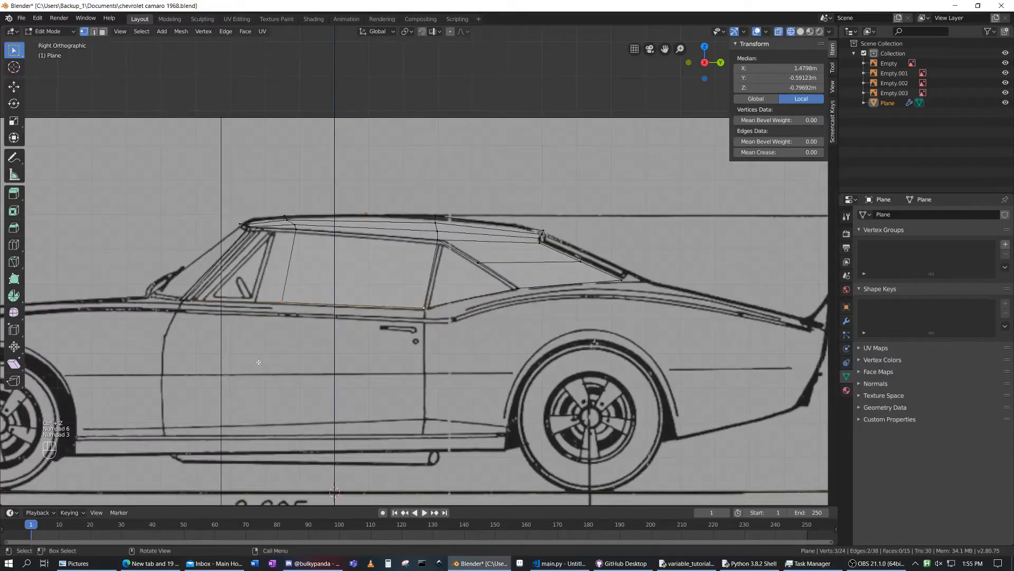
- Add the front lower side window vertices to the selection and extrude the whole lower window edge straight down to the sill
{"action": "scroll", "coordinate": [208, 272], "scroll_direction": "up", "scroll_amount": 2}
{"action": "left_click", "coordinate": [78, 319], "text": "shift"}
{"action": "left_click", "coordinate": [223, 321], "text": "shift"}
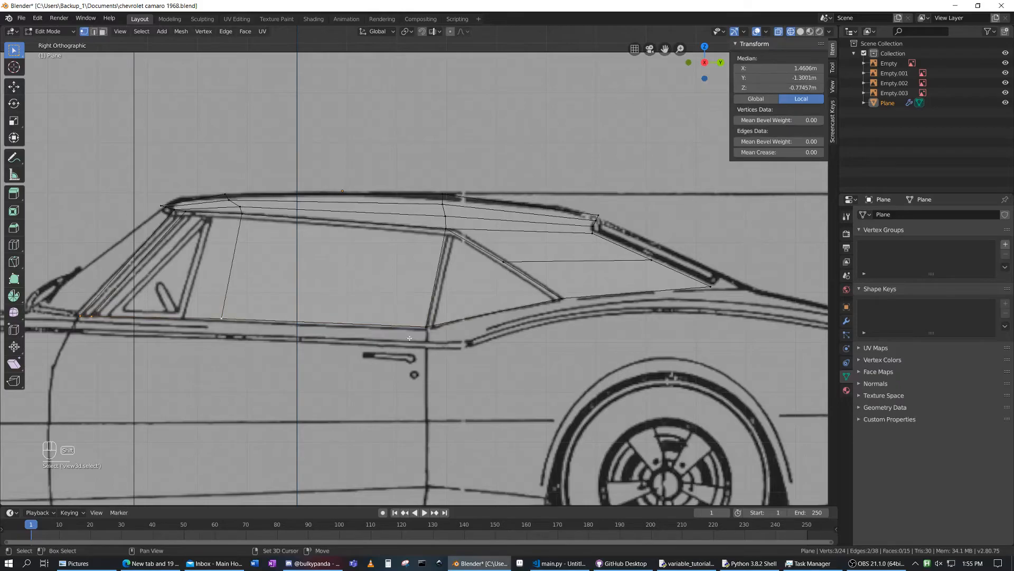
{"action": "middle_click_drag", "start_coordinate": [395, 400], "coordinate": [452, 288], "text": "shift"}
{"action": "key", "text": "e"}
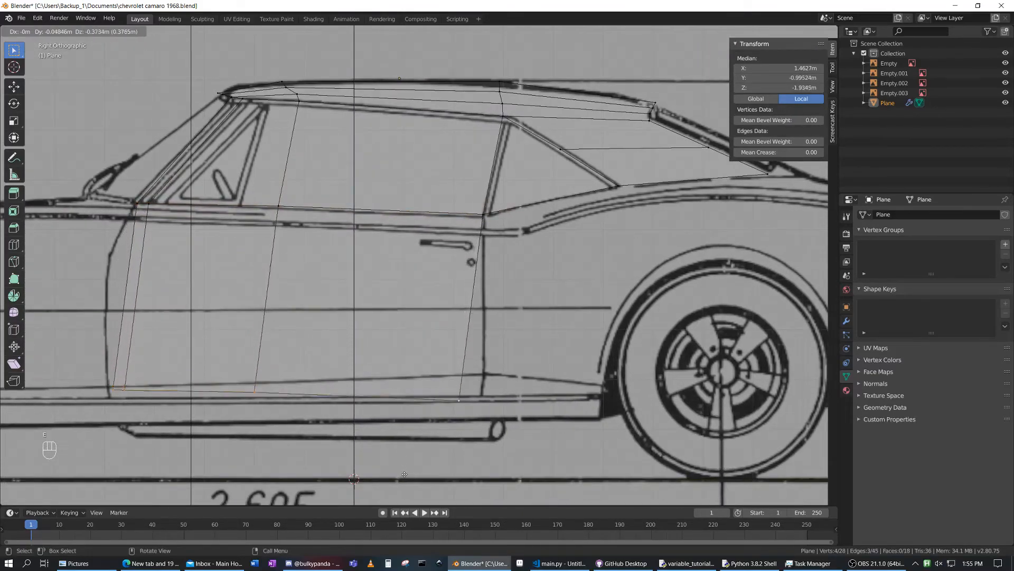
{"action": "left_click", "coordinate": [426, 468]}
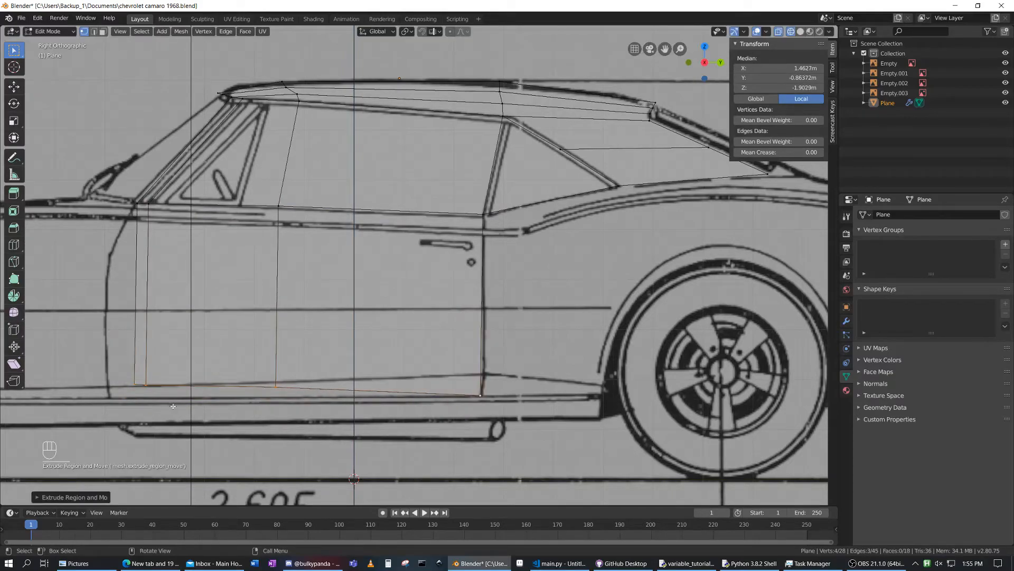
- Move the two front bottom vertices of the door panel to the blueprint door's lower front corner, at about Y -1.74 m, Z -1.96 m
{"action": "left_click", "coordinate": [136, 386], "text": "shift"}
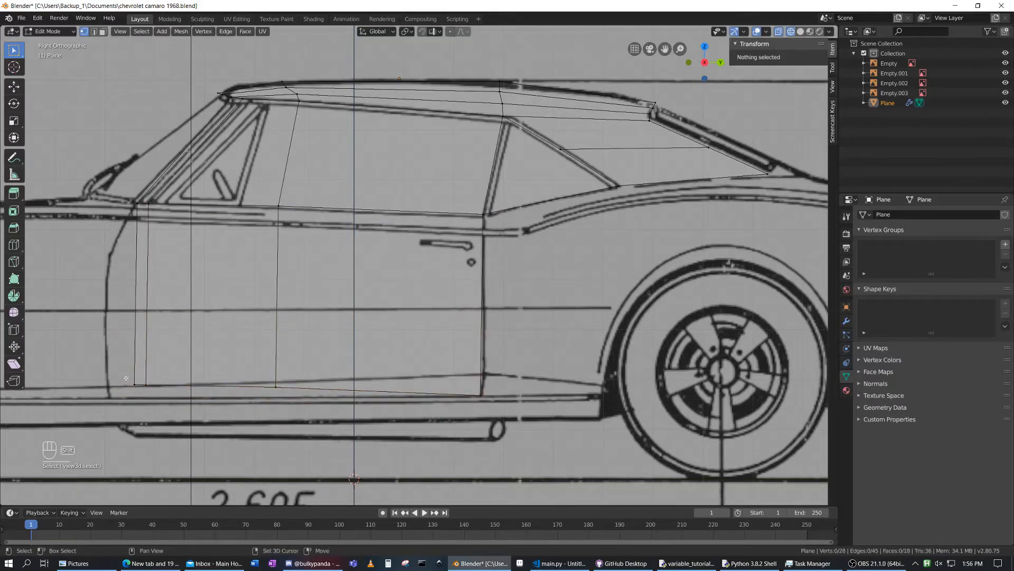
{"action": "left_click", "coordinate": [127, 378], "text": "shift"}
{"action": "left_click", "coordinate": [155, 392], "text": "shift"}
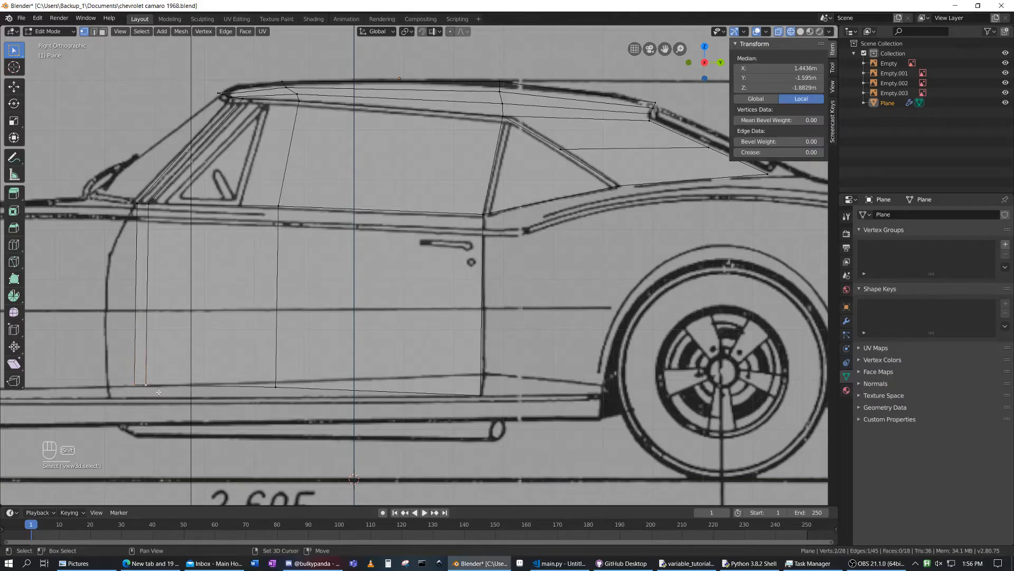
{"action": "key", "text": "g"}
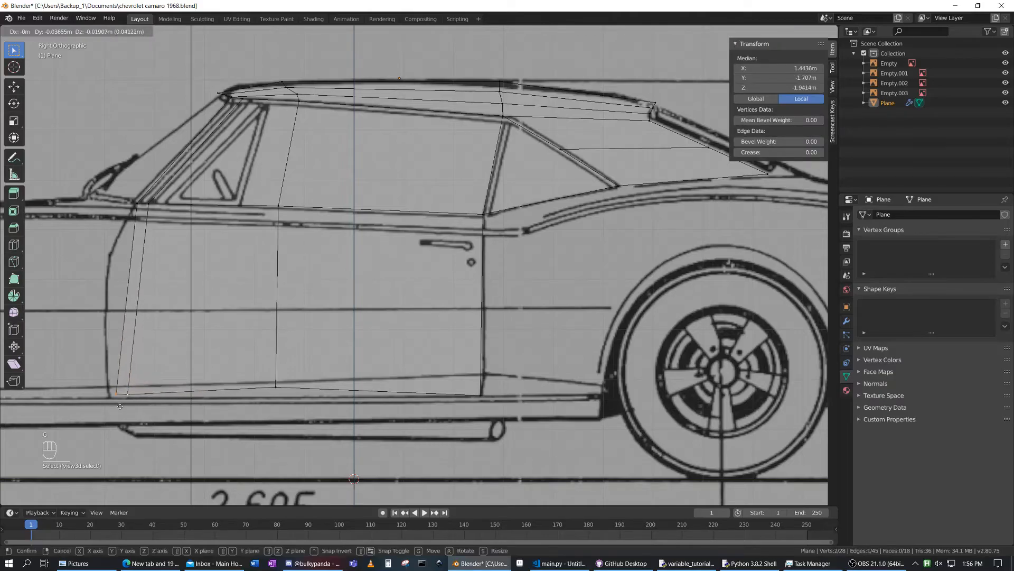
{"action": "left_click", "coordinate": [261, 439]}
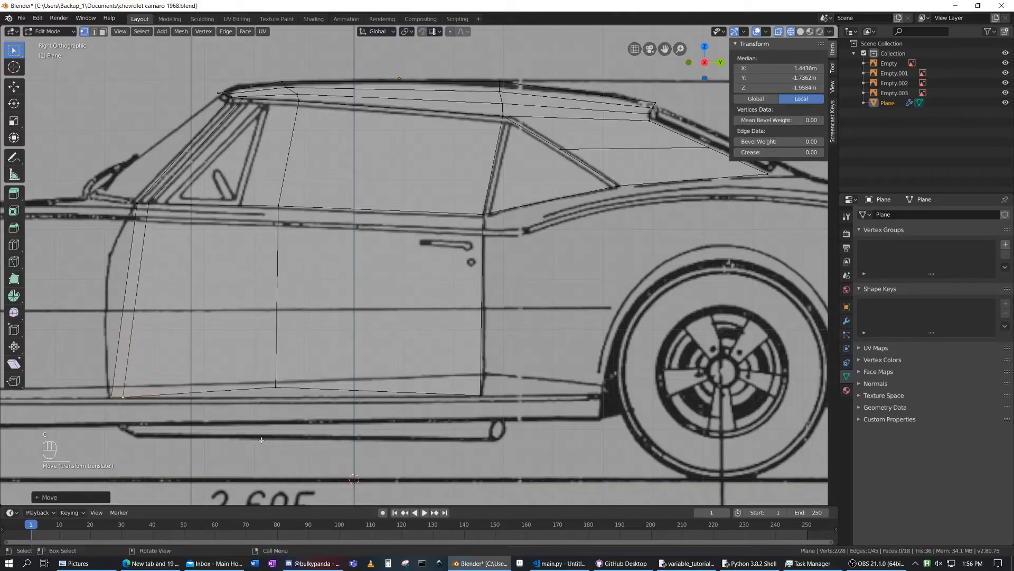
- Move the door panel's middle bottom vertex down onto the sill line, at about Z -1.96 m, and check it in front view
{"action": "left_click", "coordinate": [276, 387]}
{"action": "key", "text": "g"}
{"action": "left_click", "coordinate": [299, 402]}
{"action": "middle_click_drag", "start_coordinate": [299, 402], "coordinate": [412, 376]}
{"action": "key", "text": "KP_1"}
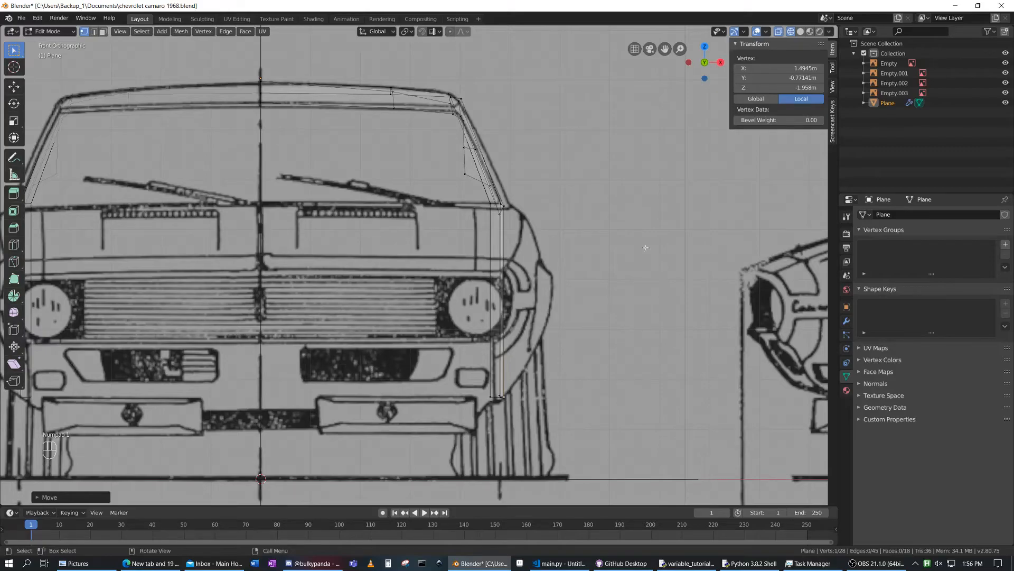
- Add two horizontal loop cuts across the door panel, dividing it into three bands
{"action": "middle_click_drag", "start_coordinate": [510, 235], "coordinate": [168, 293]}
{"action": "key", "text": "ctrl+r"}
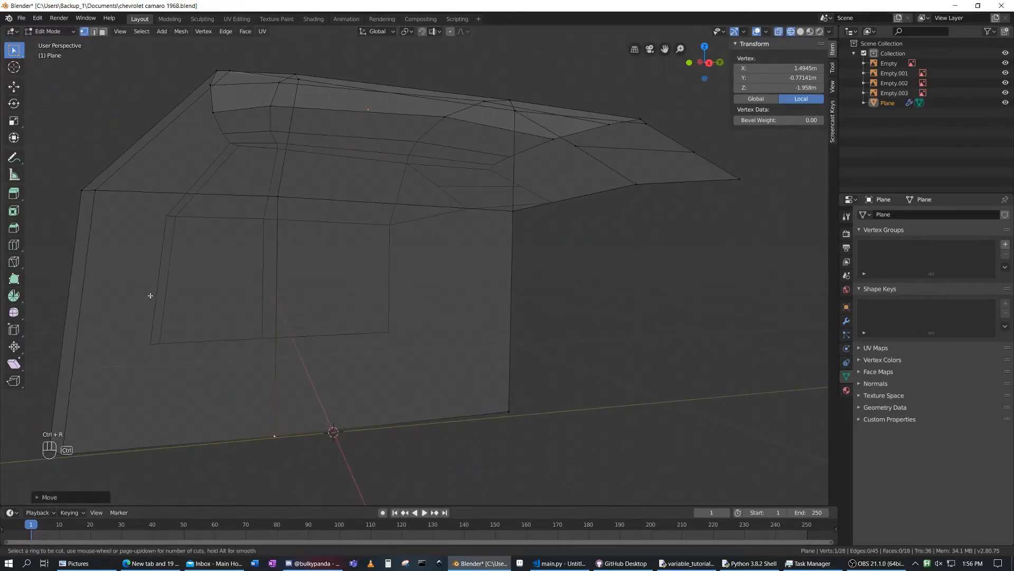
{"action": "left_click", "coordinate": [95, 254]}
{"action": "left_click", "coordinate": [90, 176]}
{"action": "key", "text": "ctrl+r"}
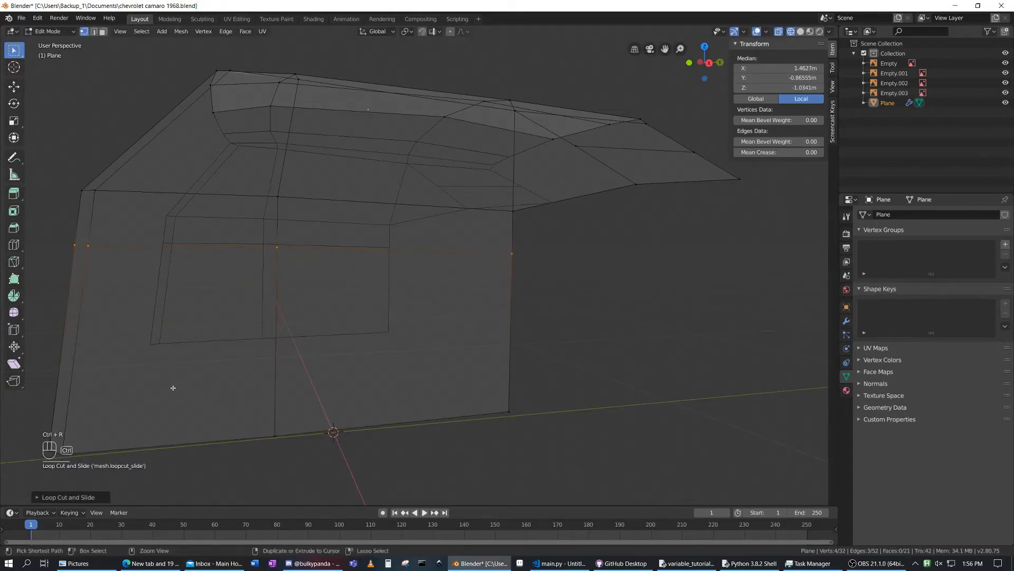
{"action": "left_click", "coordinate": [74, 350]}
{"action": "left_click", "coordinate": [72, 355]}
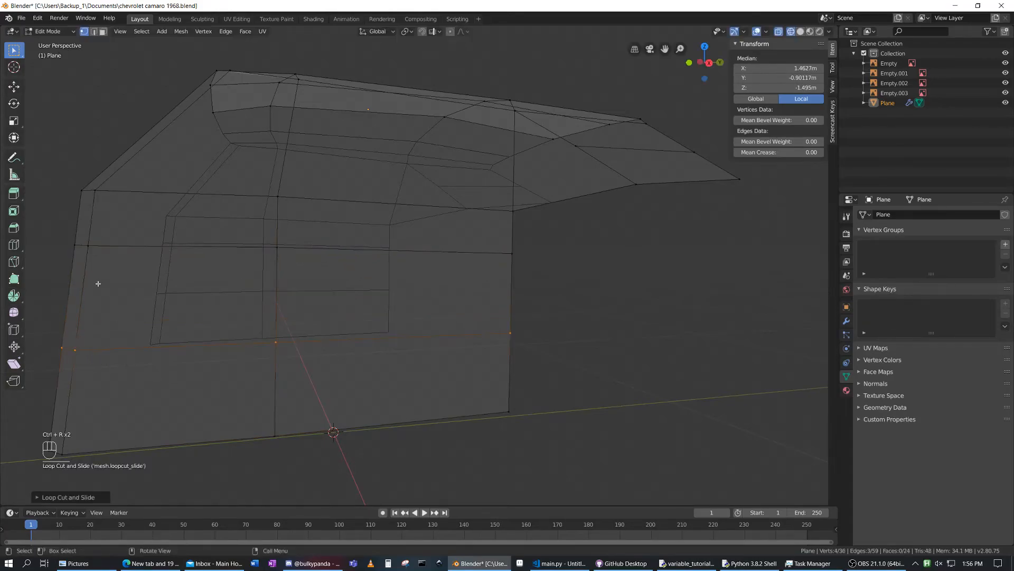
- Select the band between the two door loop cuts and move it outward along X to a median X of about 1.67 m
{"action": "left_click", "coordinate": [75, 251], "text": "alt+shift"}
{"action": "key", "text": "ctrl+z"}
{"action": "left_click", "coordinate": [142, 256], "text": "alt+shift"}
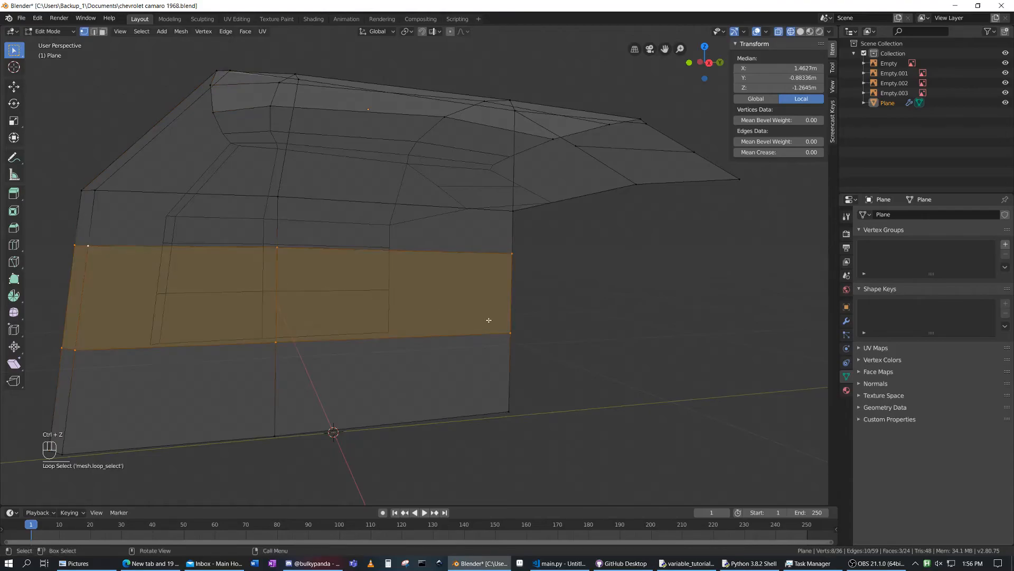
{"action": "key", "text": "KP_1"}
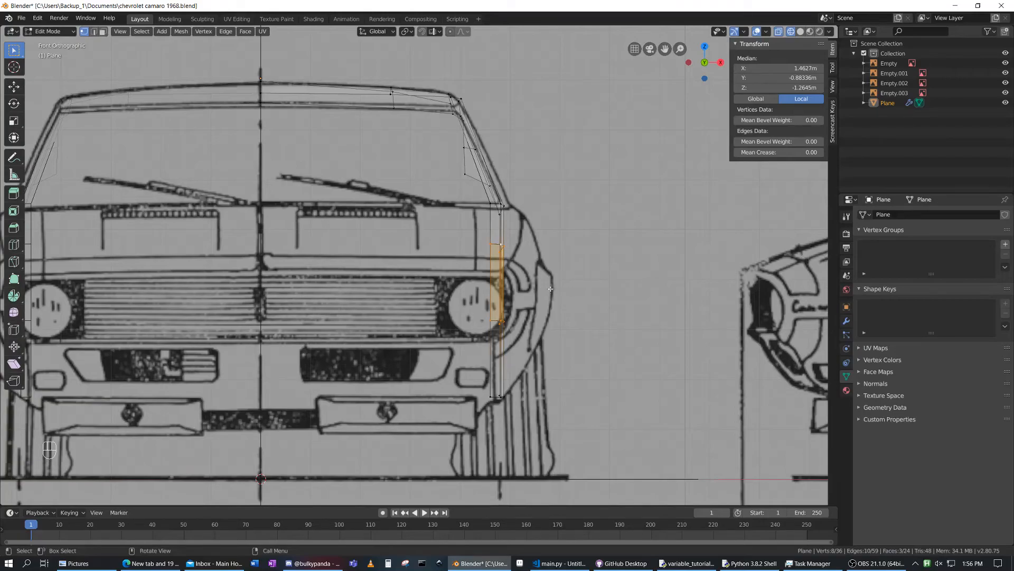
{"action": "key", "text": "g"}
{"action": "key", "text": "x"}
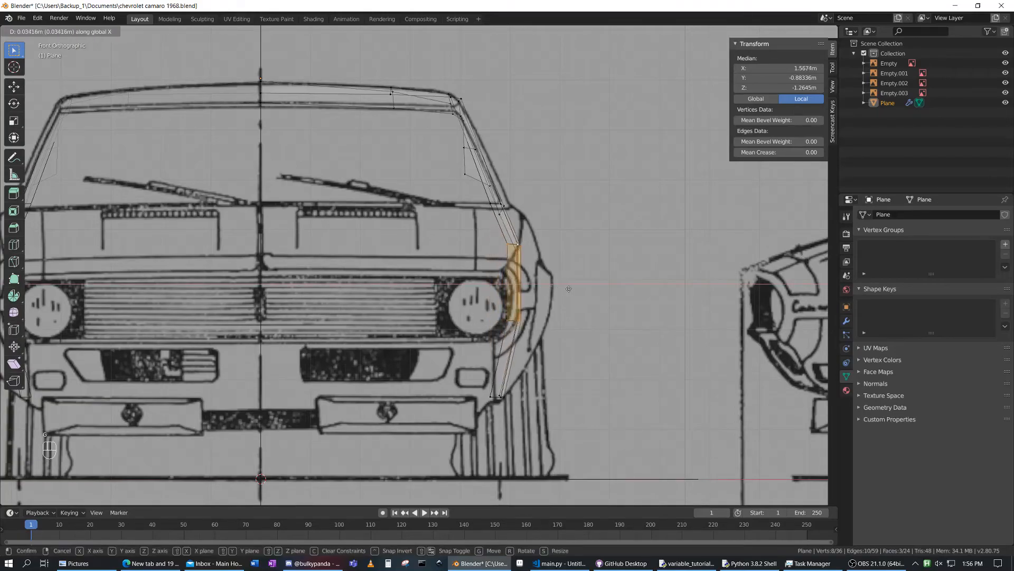
{"action": "left_click", "coordinate": [585, 289]}
{"action": "middle_click_drag", "start_coordinate": [584, 289], "coordinate": [560, 307]}
{"action": "middle_click_drag", "start_coordinate": [382, 319], "coordinate": [532, 233]}
{"action": "scroll", "coordinate": [509, 249], "scroll_direction": "up", "scroll_amount": 3}
{"action": "scroll", "coordinate": [510, 249], "scroll_direction": "down", "scroll_amount": 3}
- Switch to the web browser, examine several 1968 Camaro photos for the body side's curvature, and return to Blender
{"action": "left_click", "coordinate": [151, 563]}
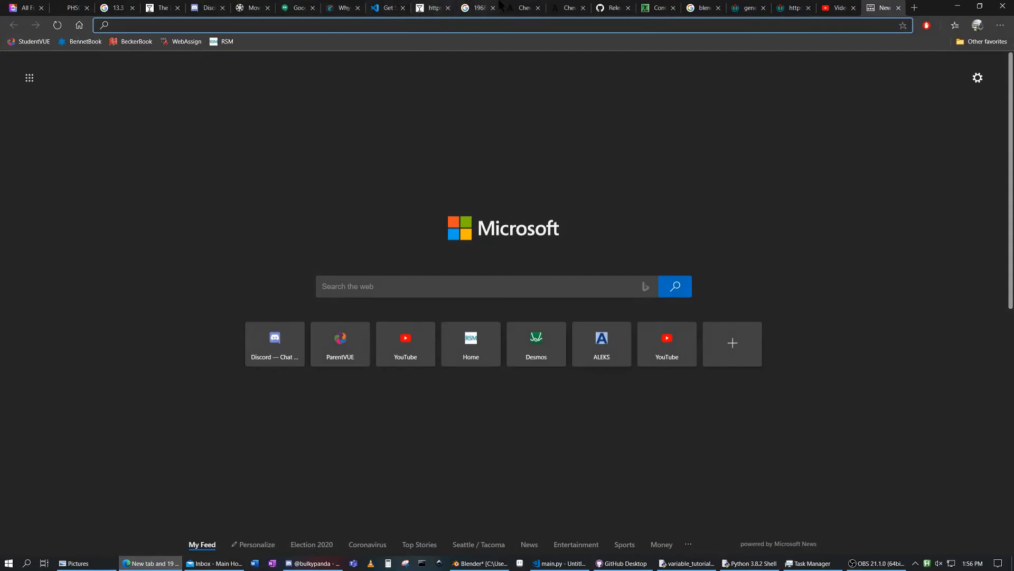
{"action": "left_click", "coordinate": [481, 6]}
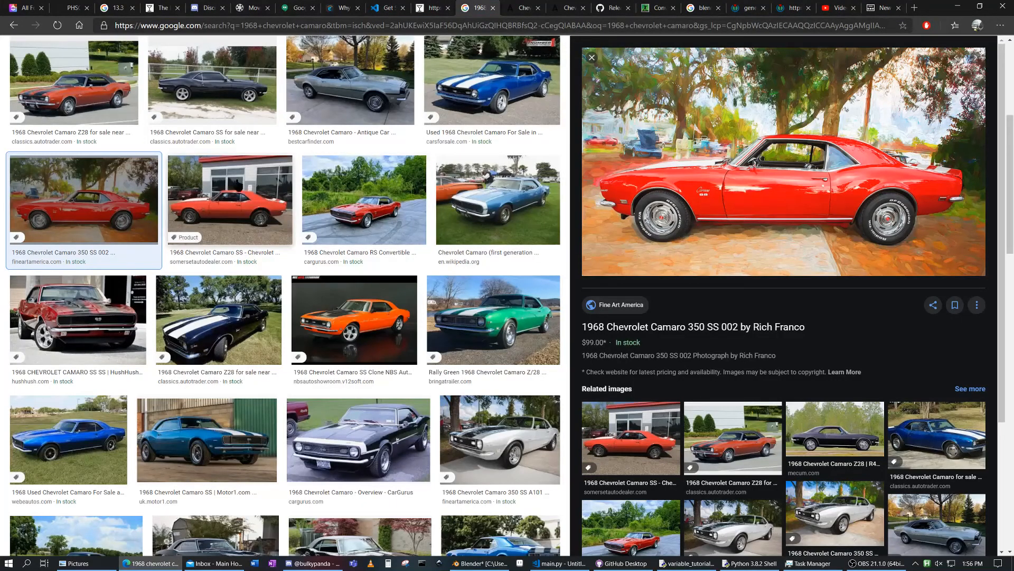
{"action": "left_click", "coordinate": [229, 200]}
{"action": "left_click", "coordinate": [492, 83]}
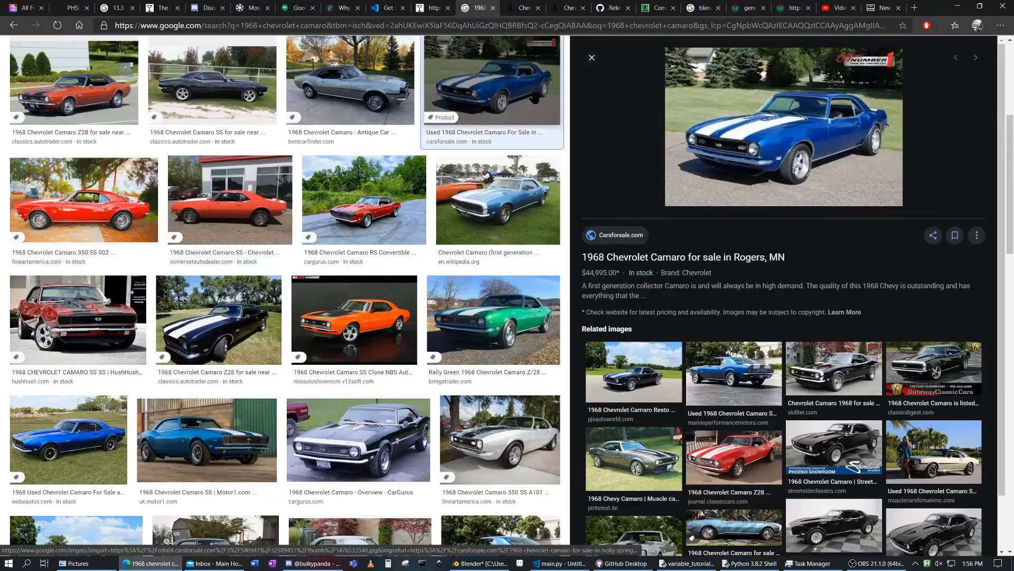
{"action": "key", "text": "Left"}
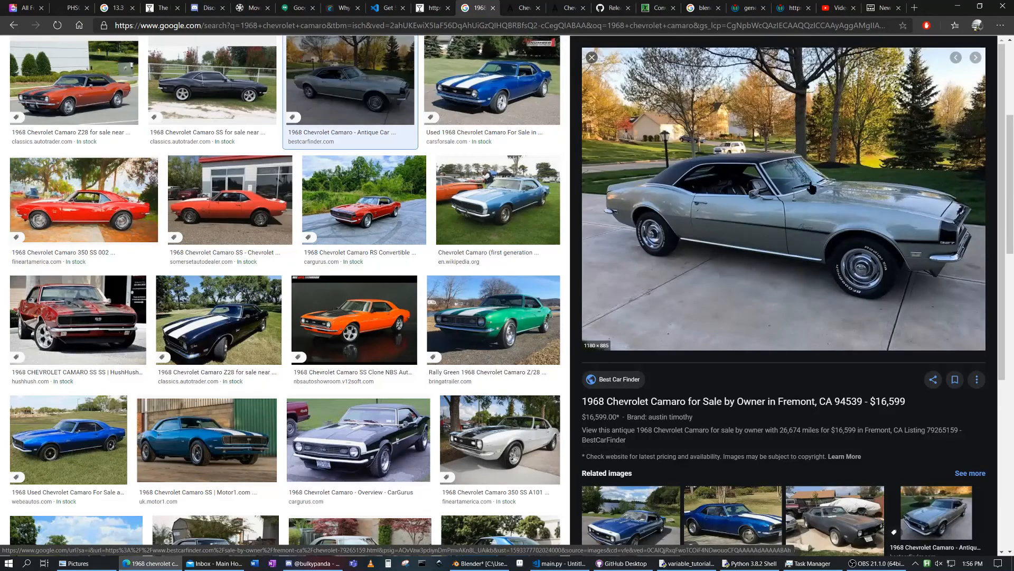
{"action": "left_click", "coordinate": [957, 6]}
- Examine the widened door panel's shape from several angles
{"action": "scroll", "coordinate": [408, 283], "scroll_direction": "up", "scroll_amount": 5}
{"action": "middle_click_drag", "start_coordinate": [408, 284], "coordinate": [529, 143]}
{"action": "scroll", "coordinate": [453, 288], "scroll_direction": "down", "scroll_amount": 5}
{"action": "middle_click_drag", "start_coordinate": [456, 221], "coordinate": [275, 256]}
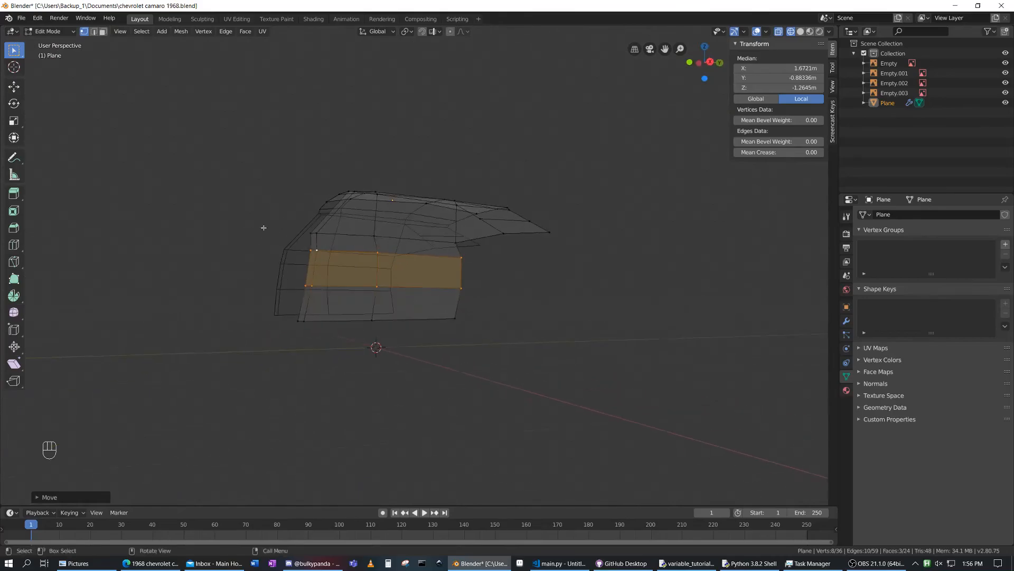
{"action": "middle_click_drag", "start_coordinate": [425, 255], "coordinate": [500, 252]}
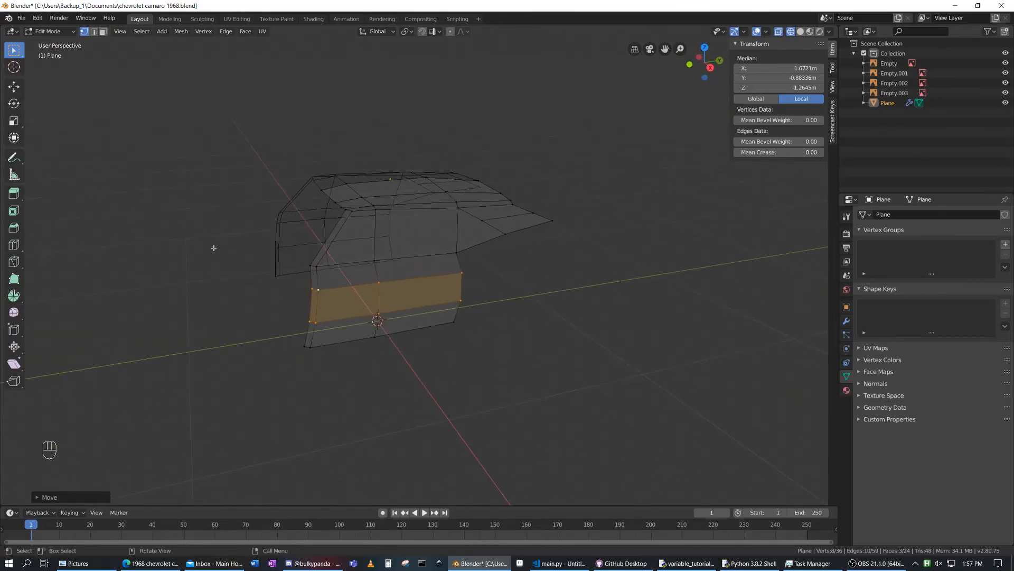